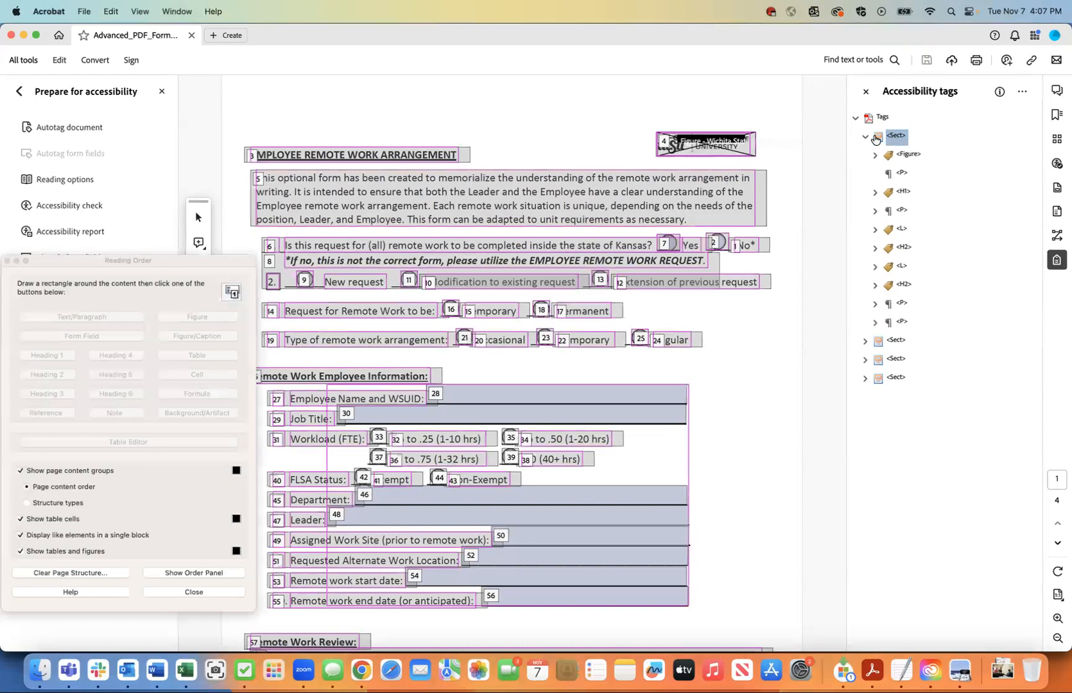
- Delete the empty <P> tag directly below <Figure> in the first <Sect> and save the PDF
click(864, 137)
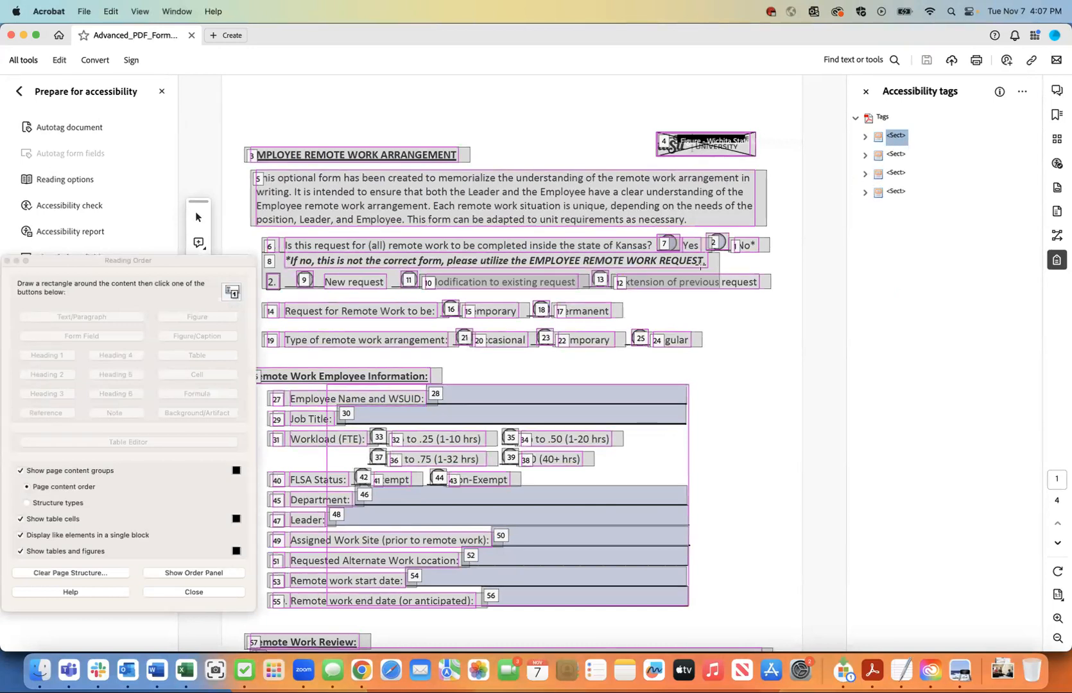
scroll(700, 262, down, 10)
scroll(797, 136, up, 10)
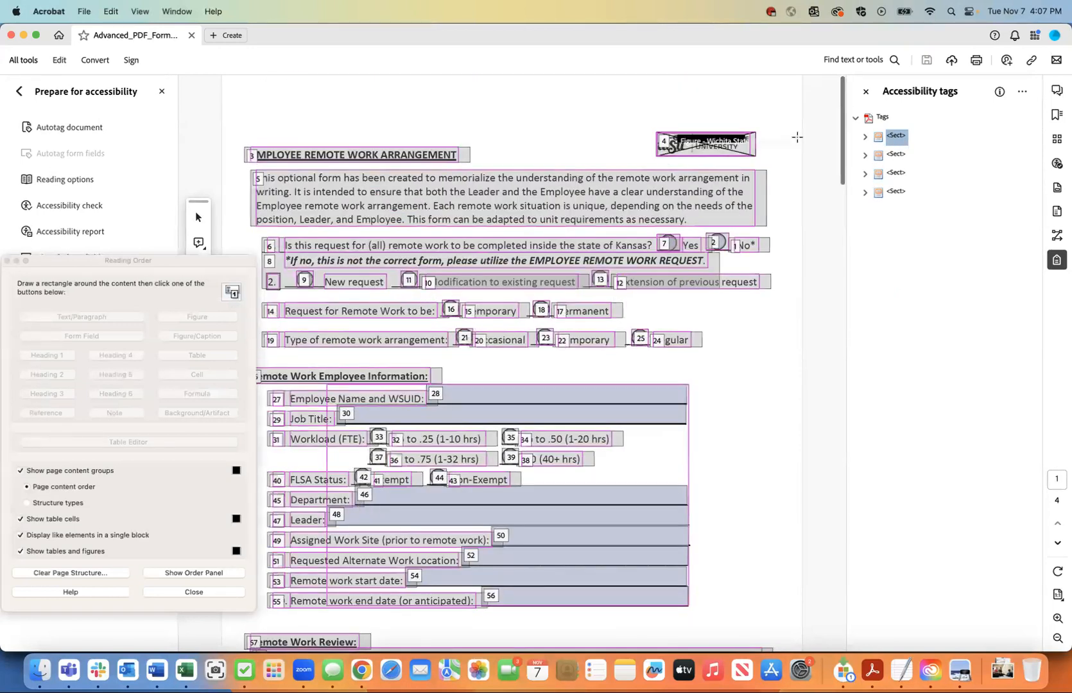
click(864, 137)
click(902, 174)
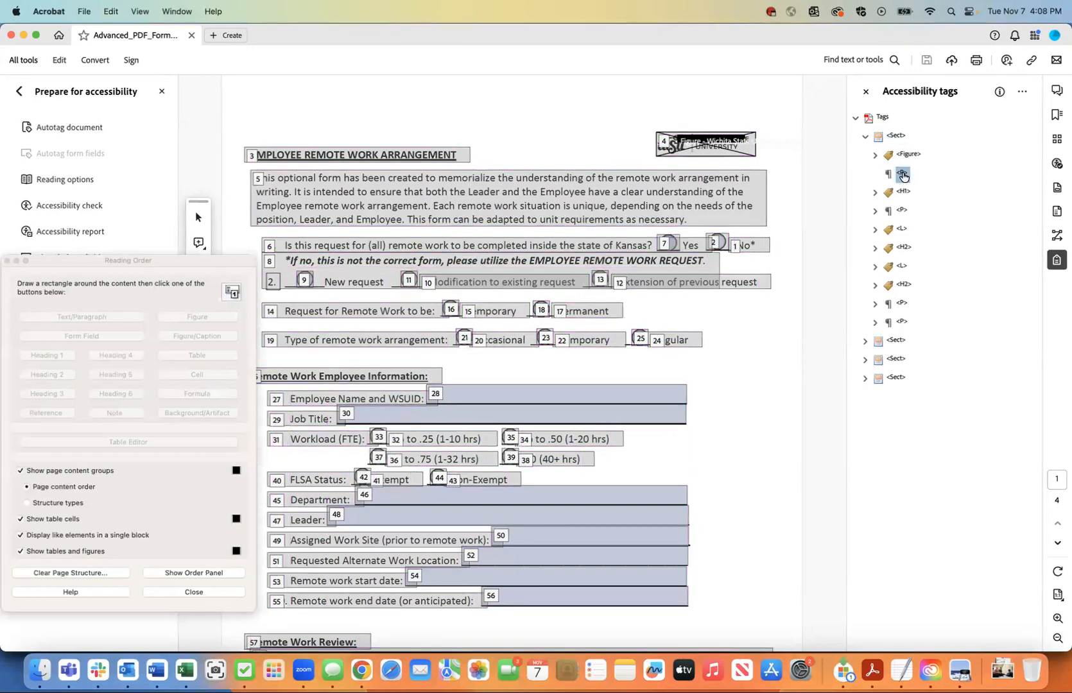
right_click(902, 174)
click(919, 228)
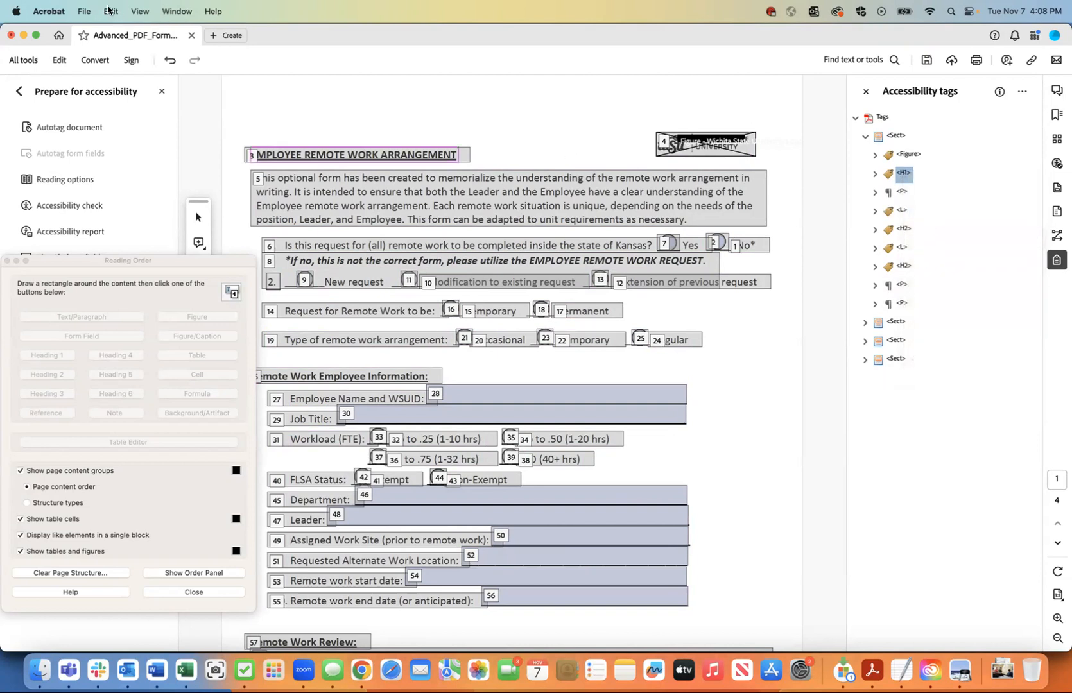
click(84, 11)
click(89, 95)
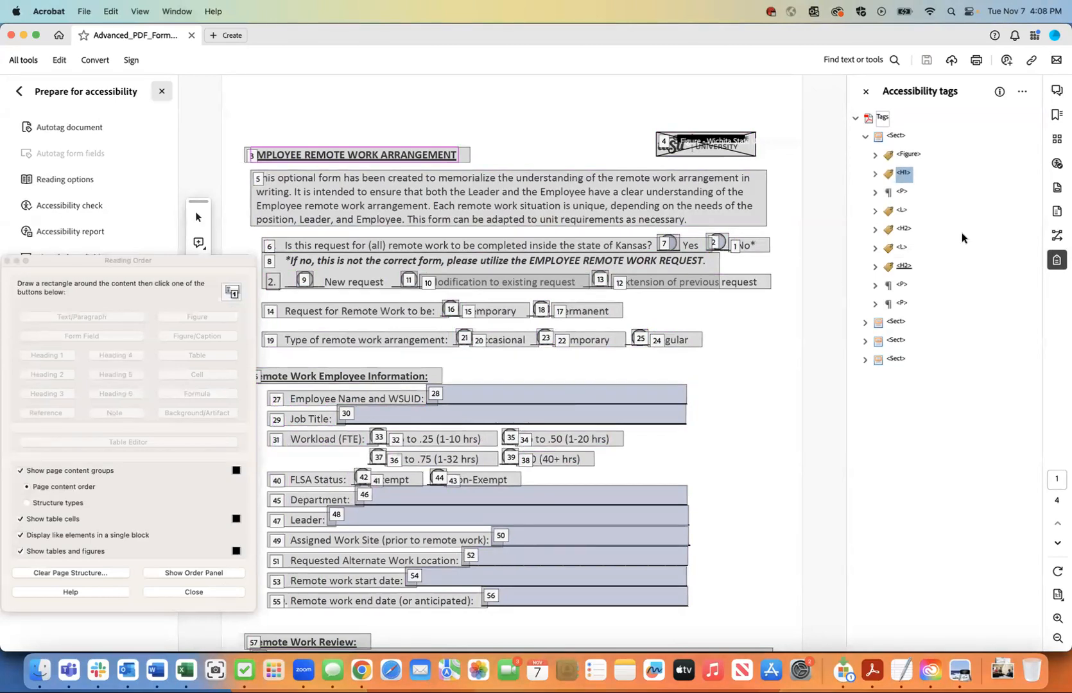
- Display page 1's content order and examine how its first entries map to the highlighted regions on the form
click(1057, 235)
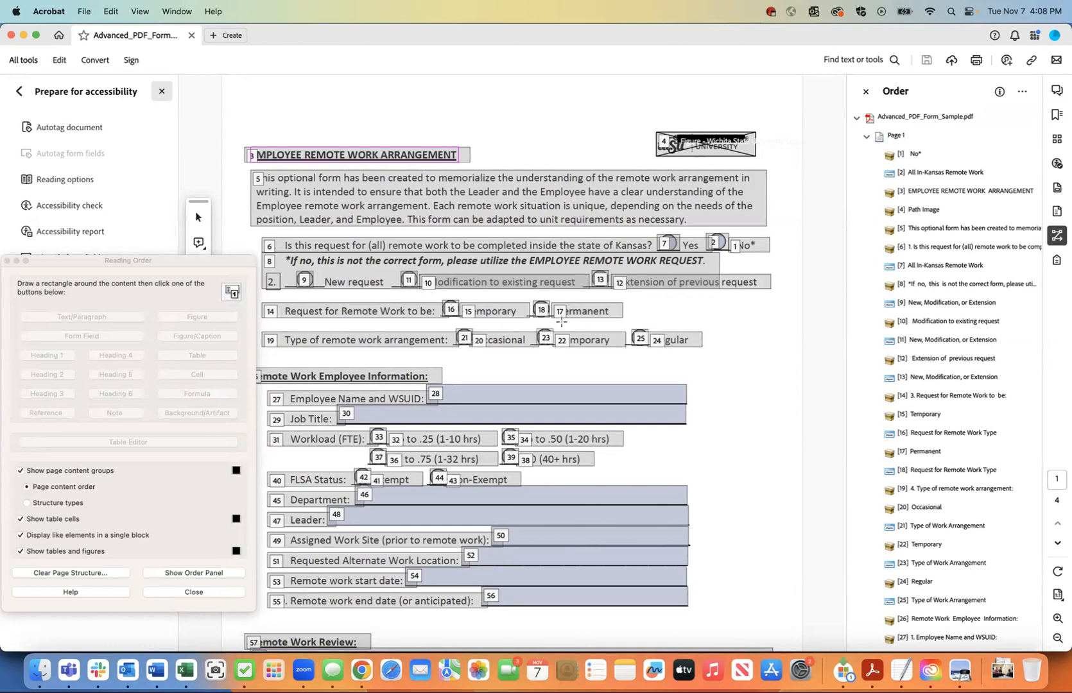
click(917, 156)
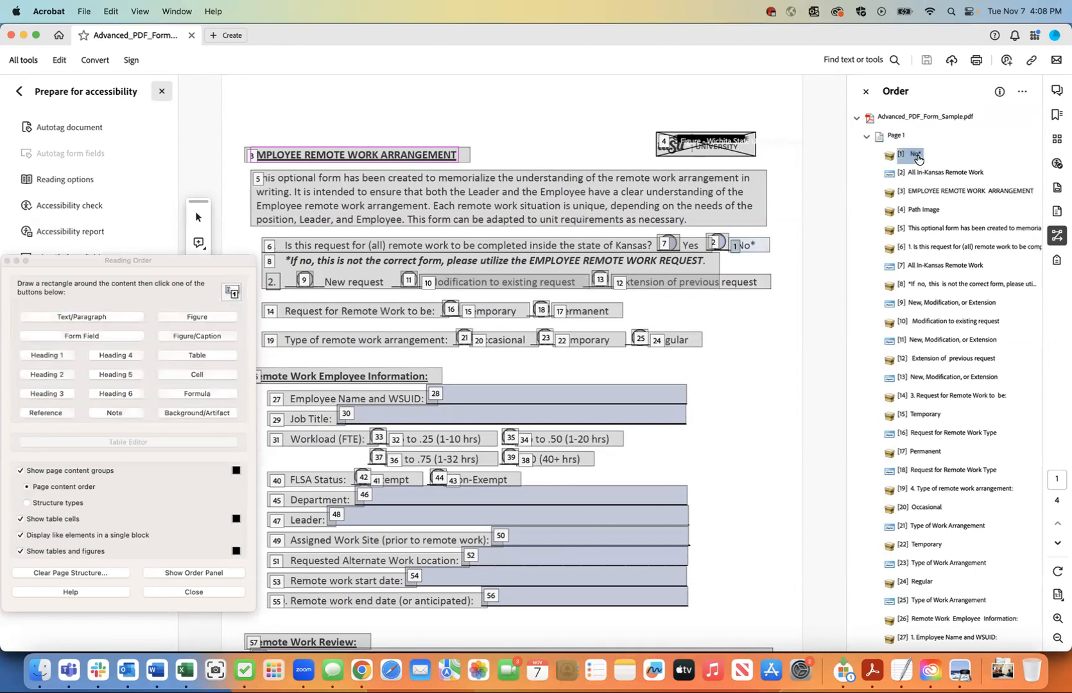
drag(917, 159, 923, 180)
click(923, 179)
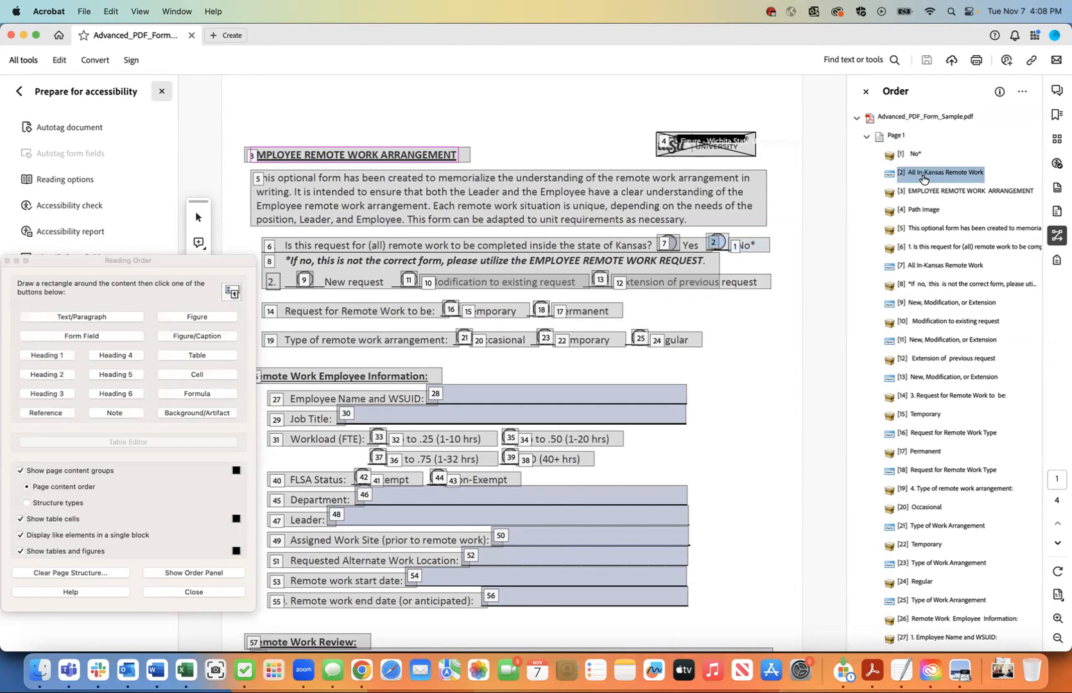
key(Down)
key(Down)
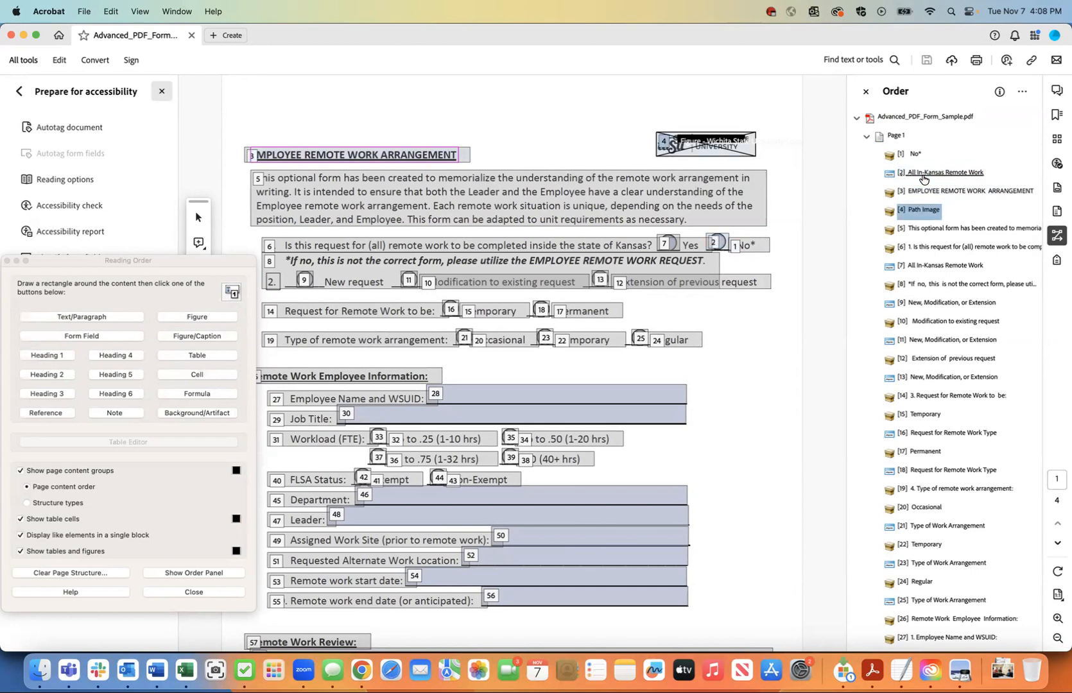
key(Down)
key(Down)
key(Up)
key(Up)
key(Up)
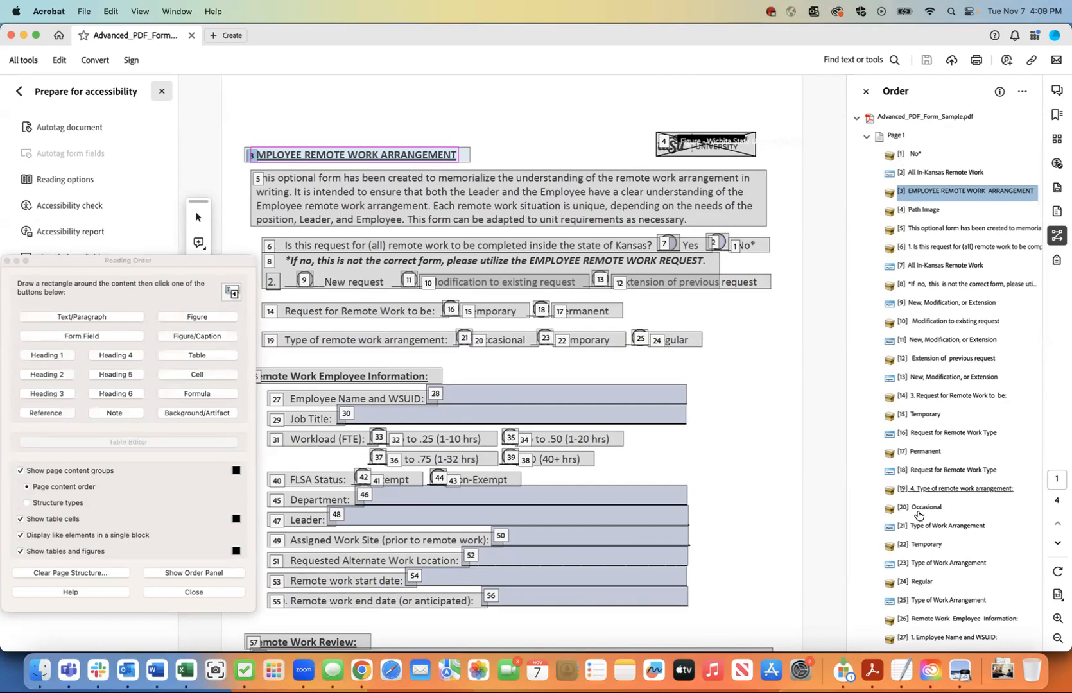
click(85, 11)
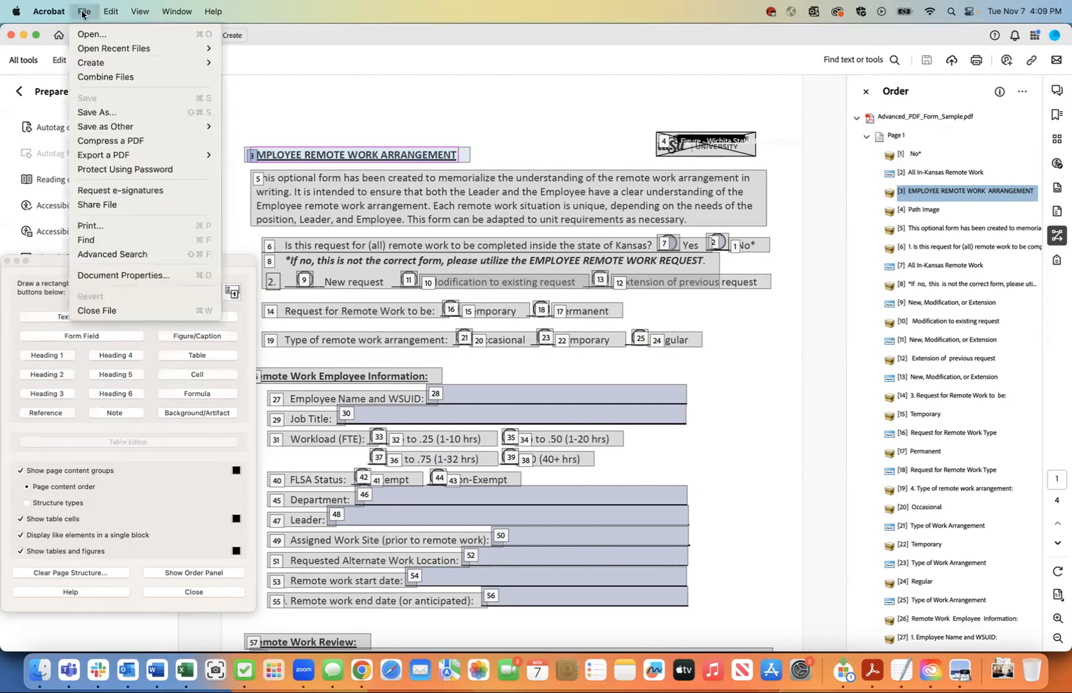
click(814, 216)
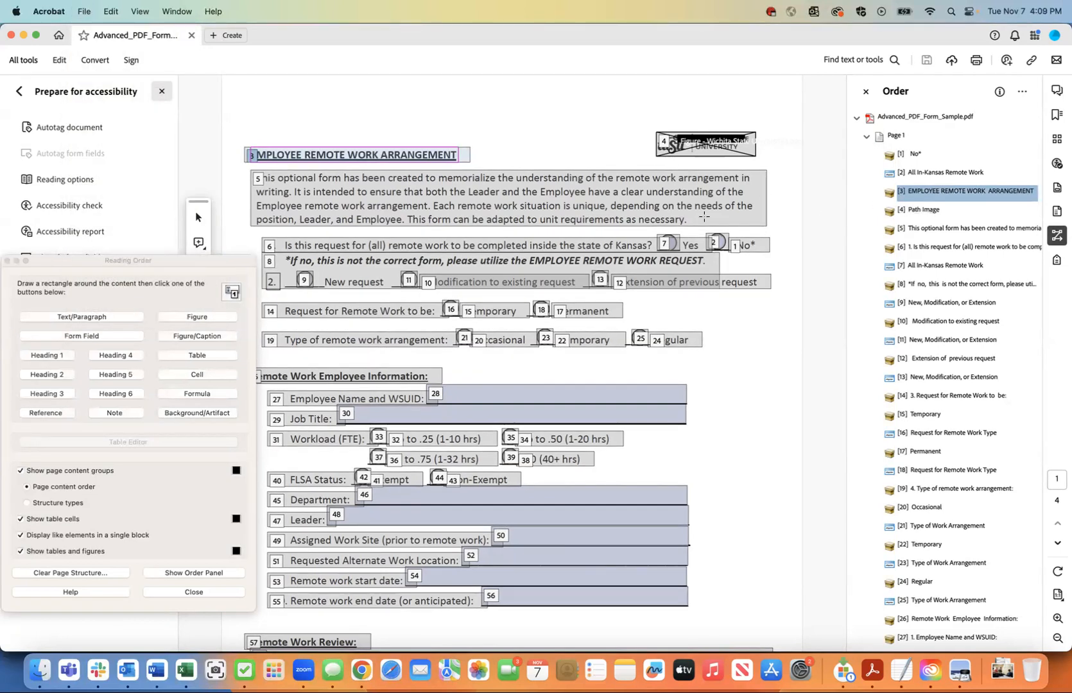
- Move the Path Image logo entry to first place in page 1's content order
click(915, 212)
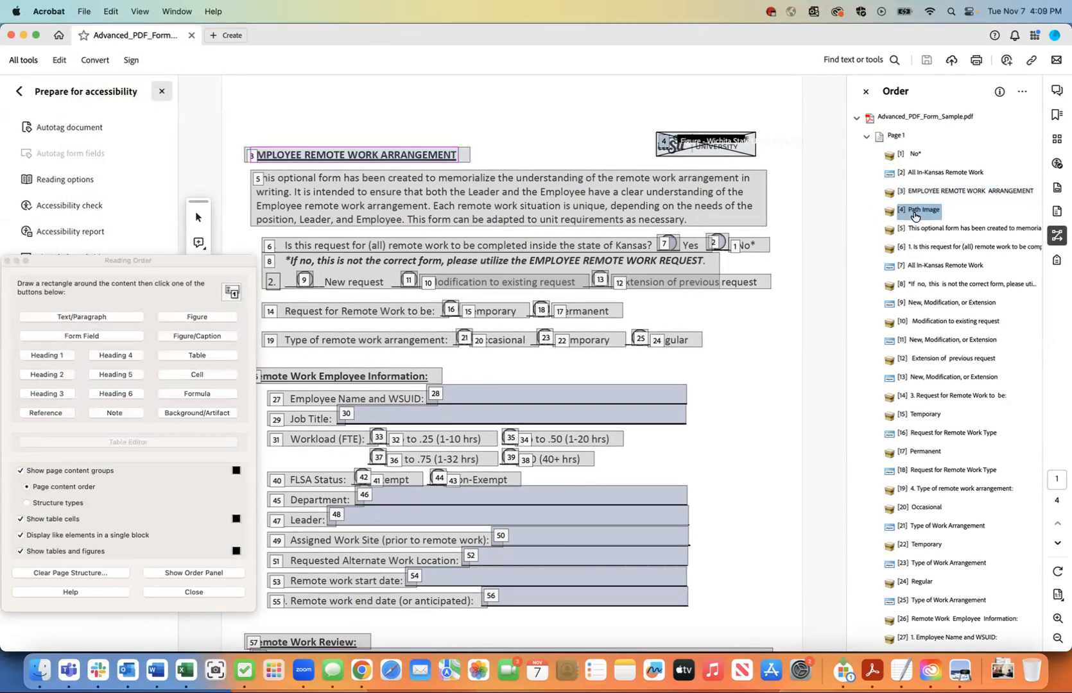
drag(915, 212, 899, 142)
drag(899, 141, 898, 139)
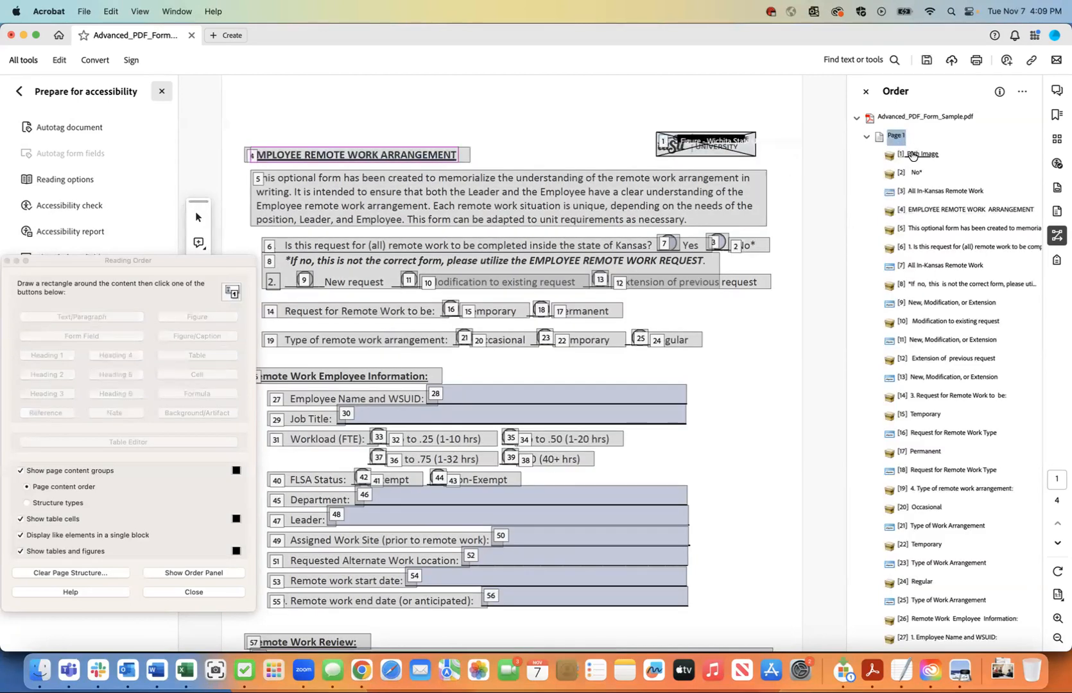
click(913, 157)
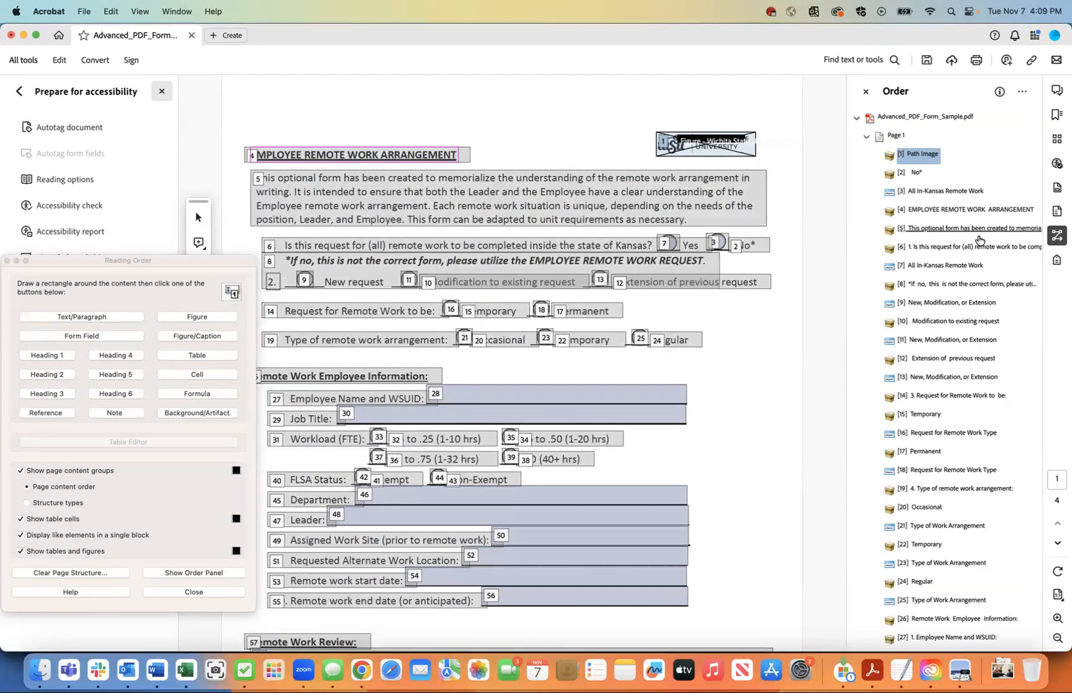
- Move the EMPLOYEE REMOTE WORK ARRANGEMENT heading directly after Path Image in page 1's content order
click(957, 212)
drag(946, 209, 927, 169)
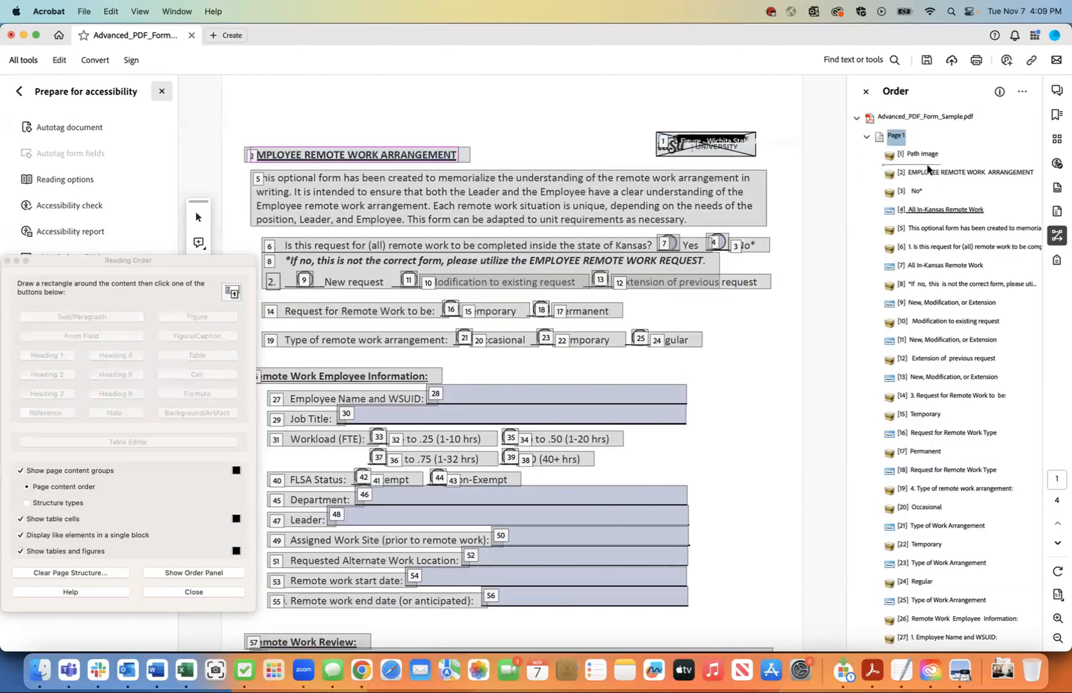
click(919, 157)
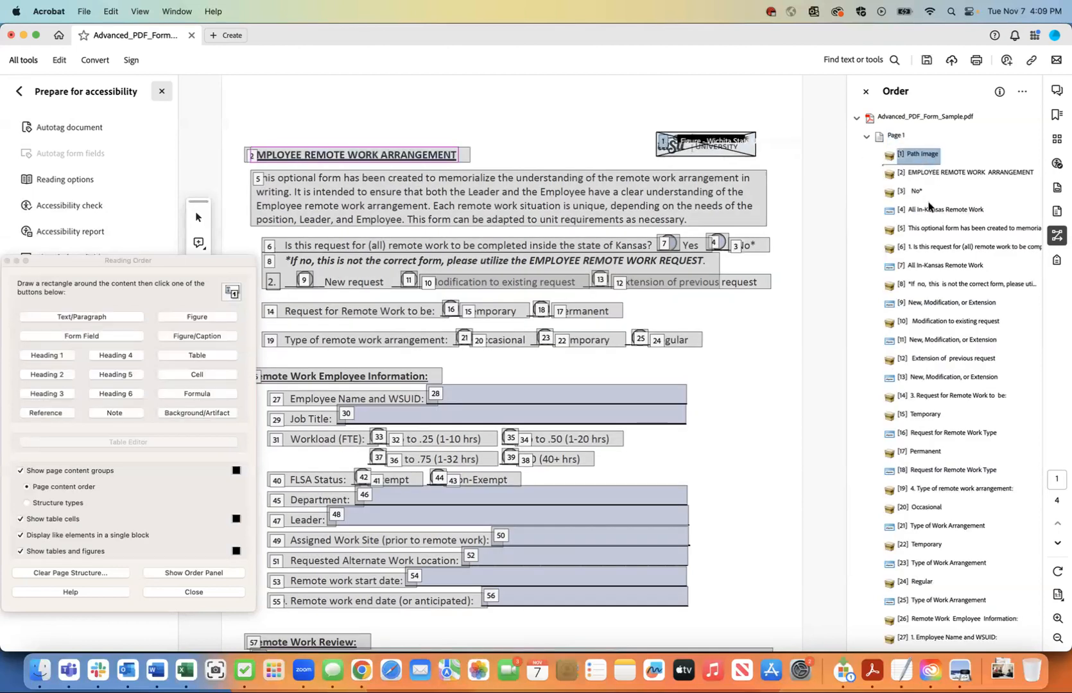
key(Down)
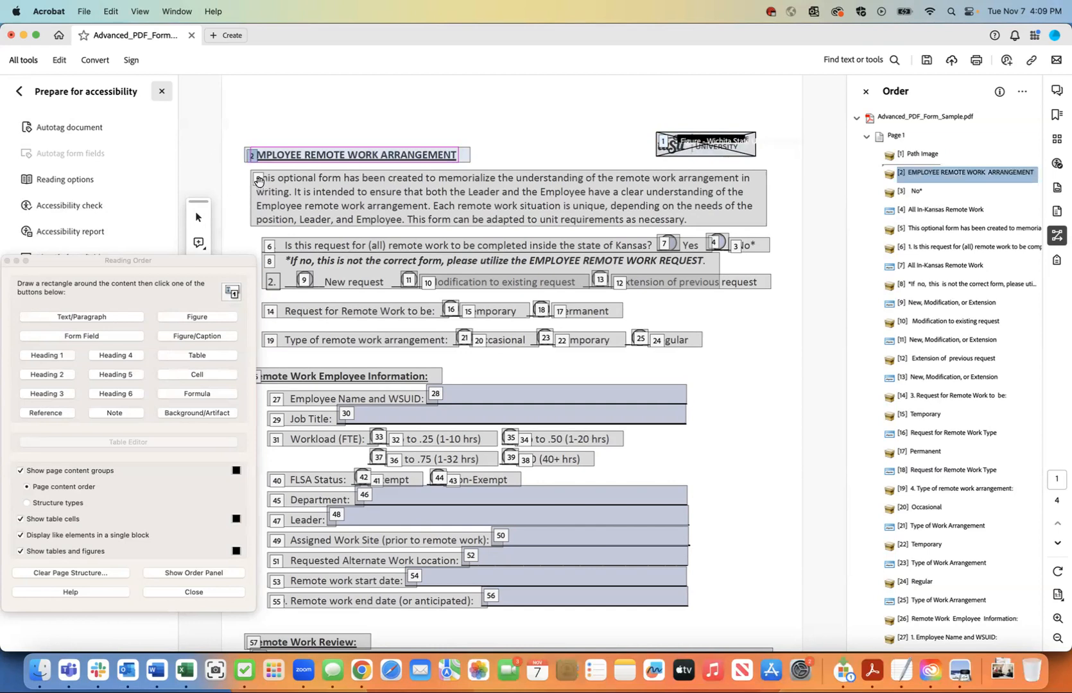
- Move the "This optional form has been created" paragraph directly after the heading in the content order, then check the entries that follow
click(923, 230)
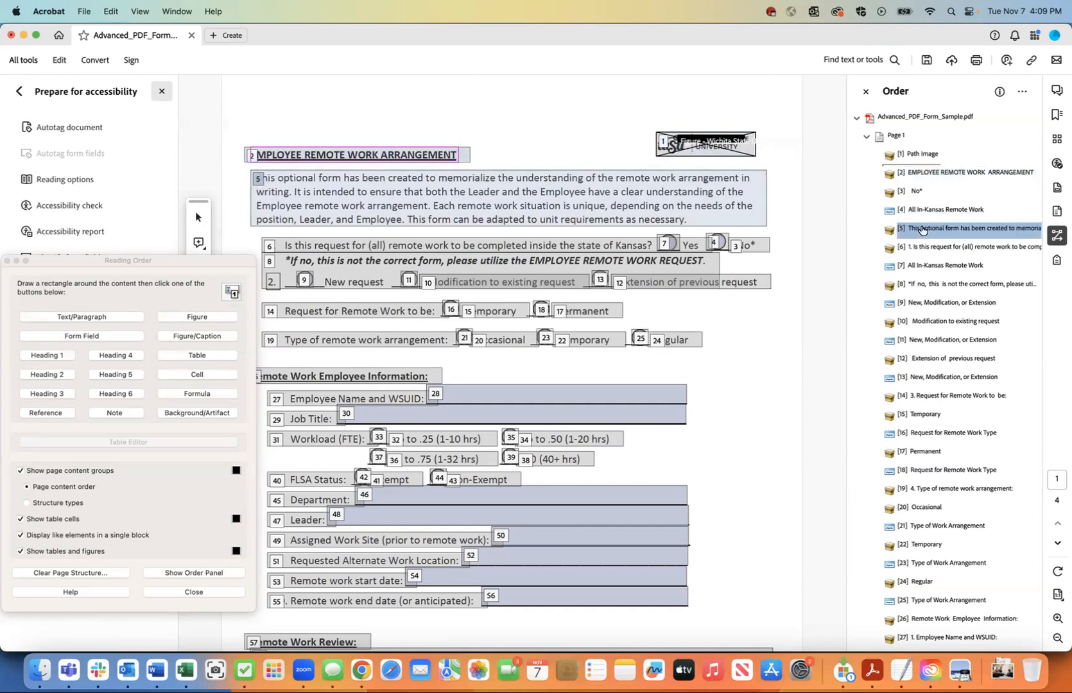
drag(922, 230, 909, 188)
click(914, 157)
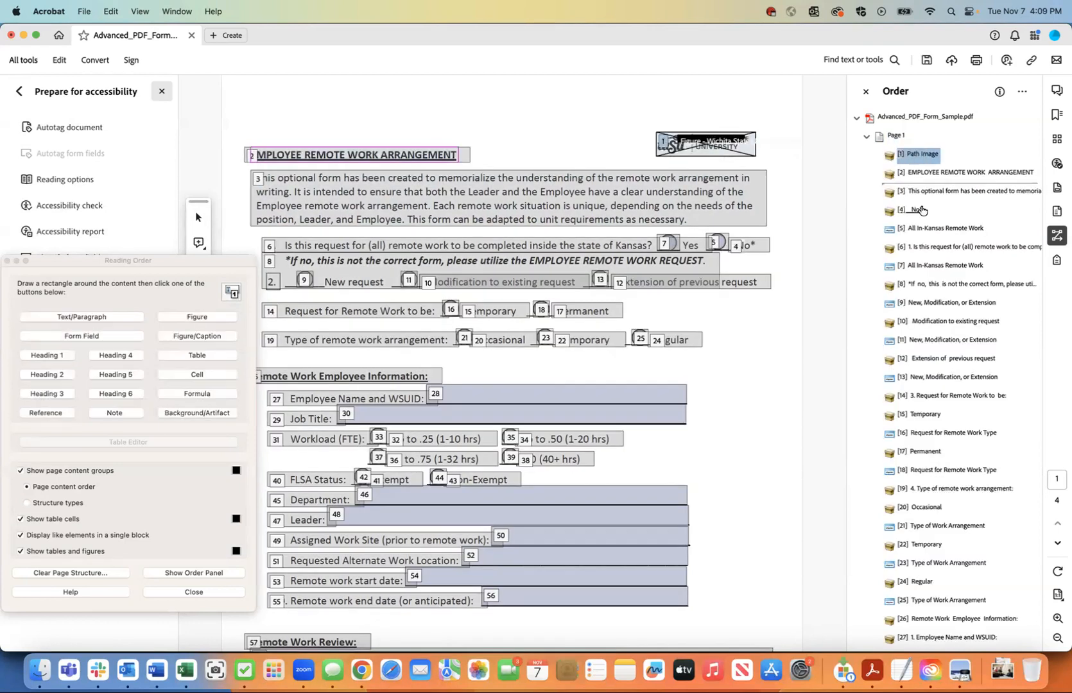
key(Down)
key(Down)
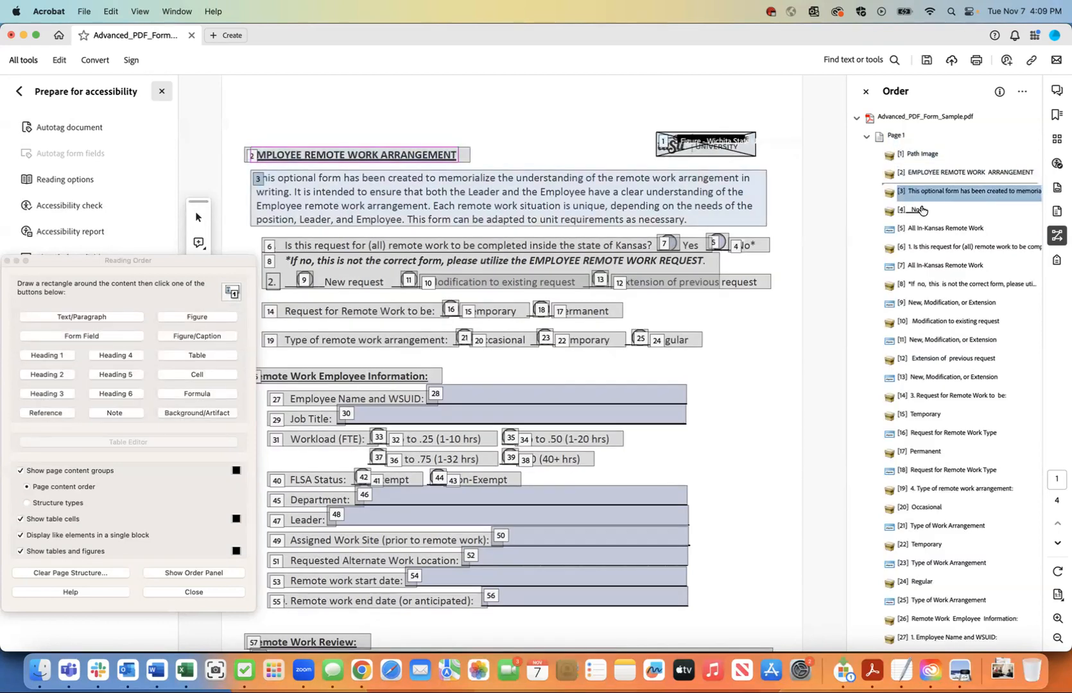
key(Down)
key(Down)
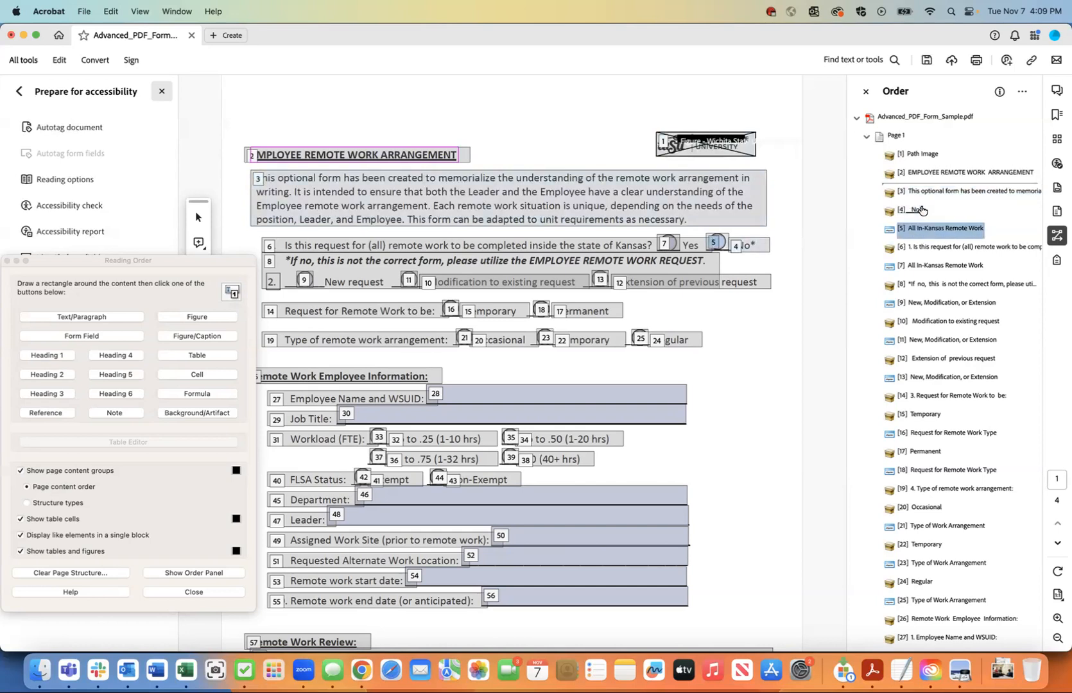
- Move the "1. Is this request for (all) remote work" question above the No* entry in the content order
key(Down)
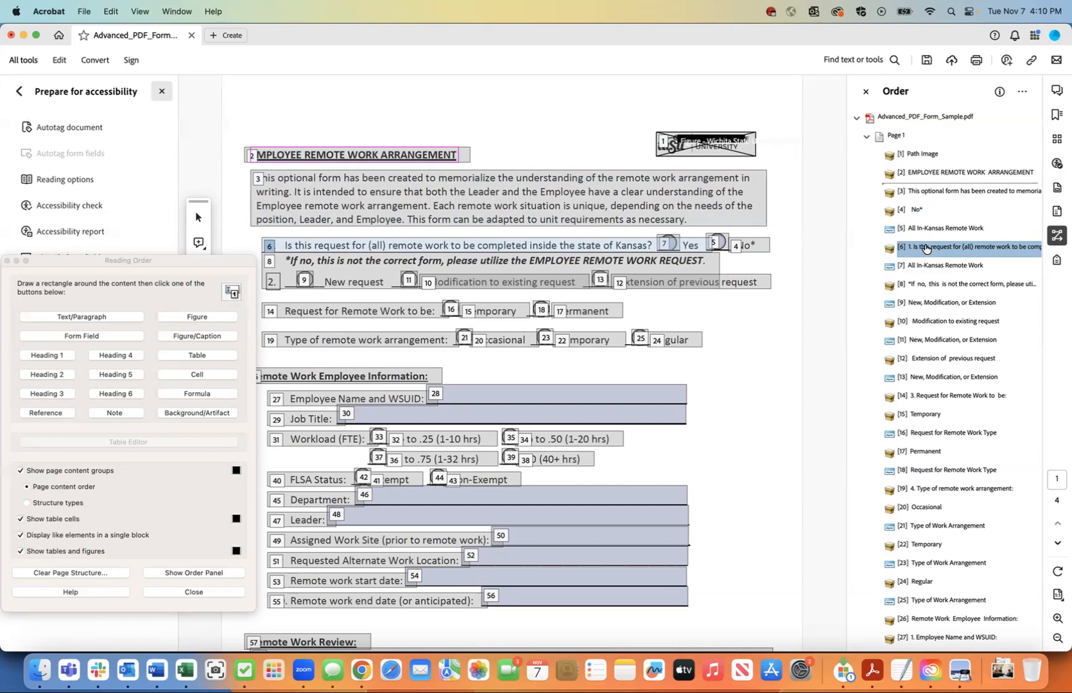
drag(926, 248, 914, 206)
click(918, 191)
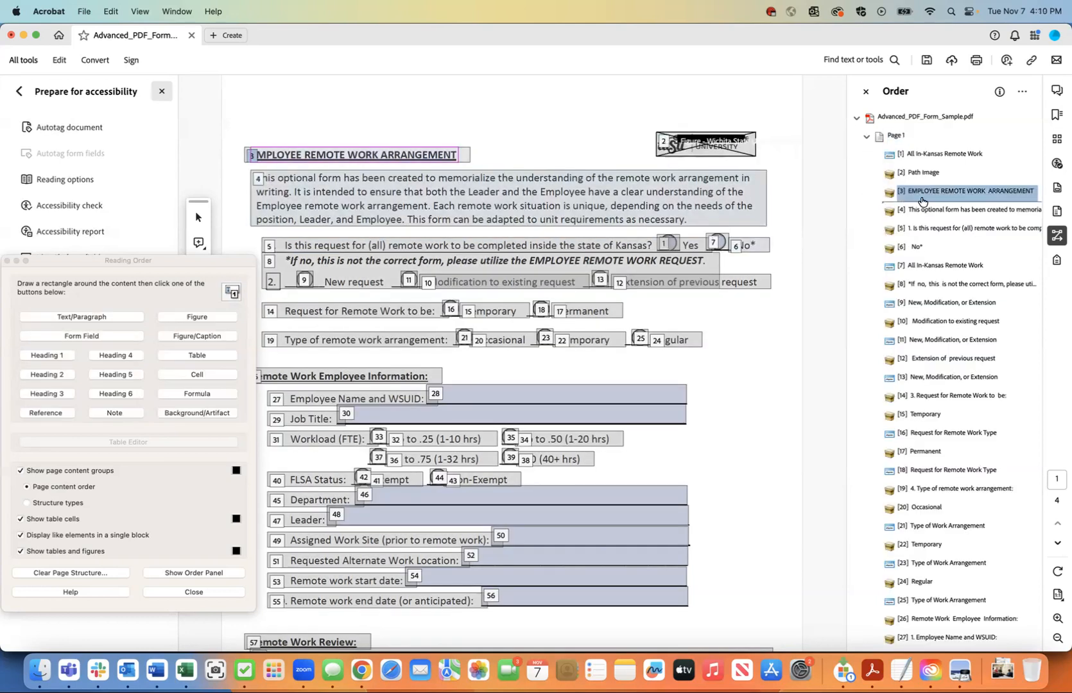
- Step through page 1's reordered entries and examine where the Yes and No form fields fall around question 1
key(Down)
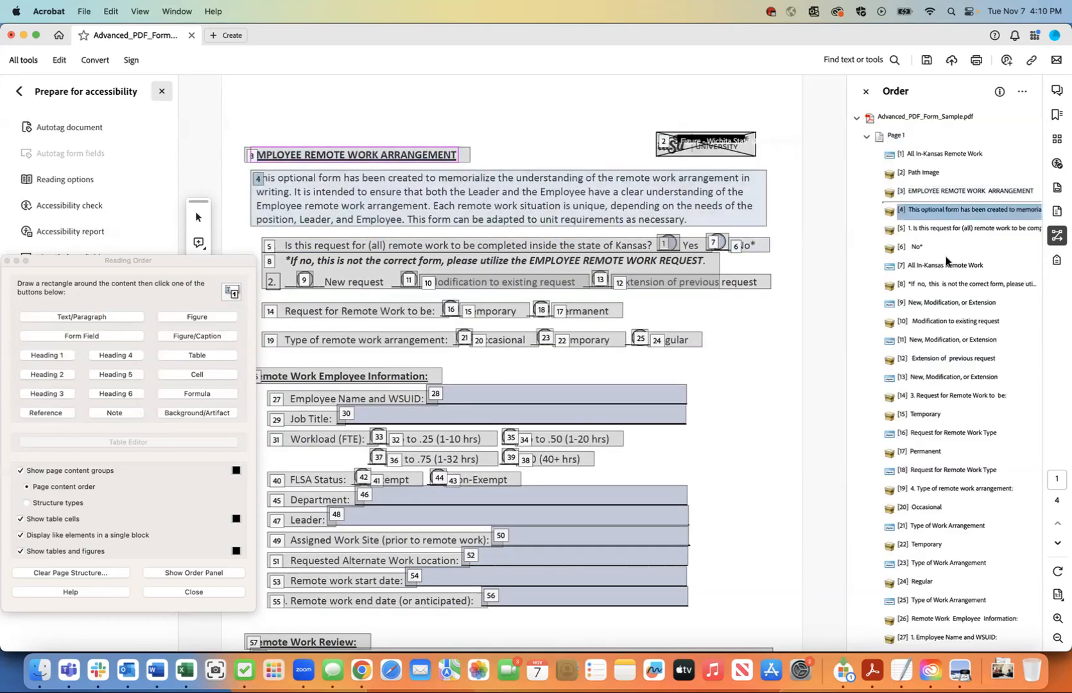
key(Down)
key(Down)
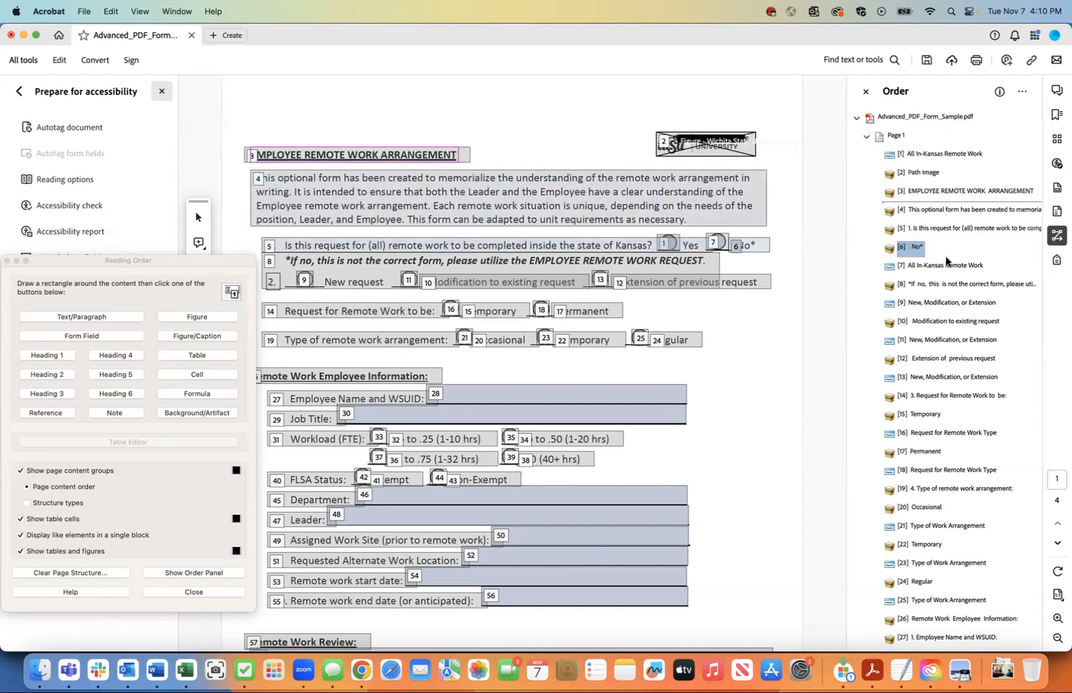
key(Down)
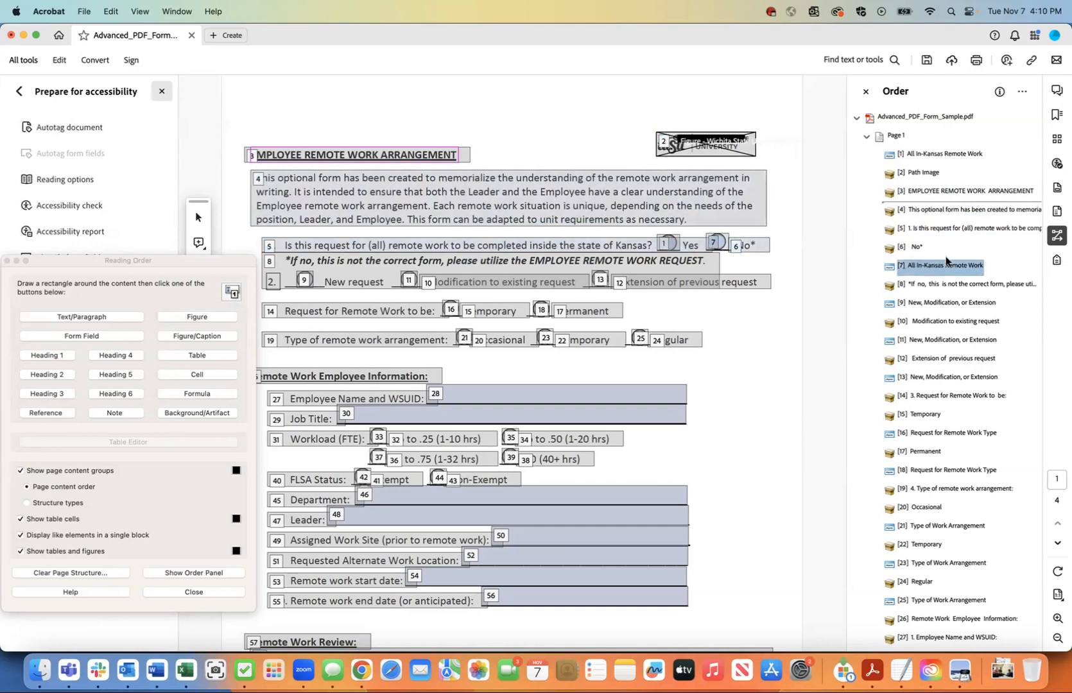
key(Down)
key(Up)
key(Up)
key(Up)
key(Up)
key(Up)
key(Up)
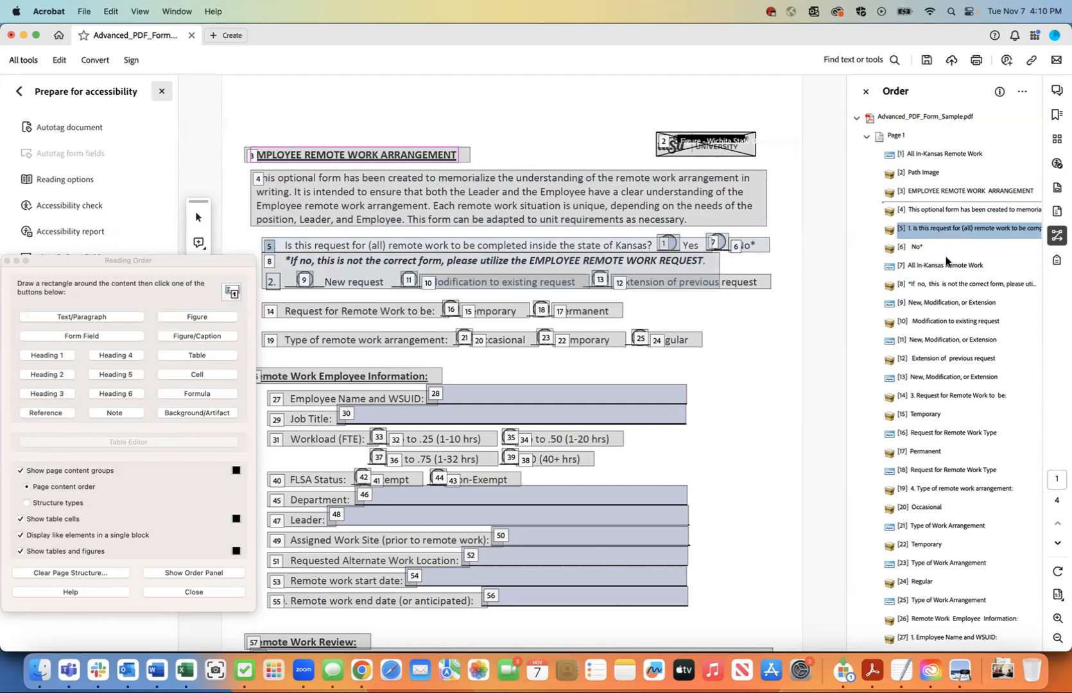
key(Up)
key(Down)
key(Up)
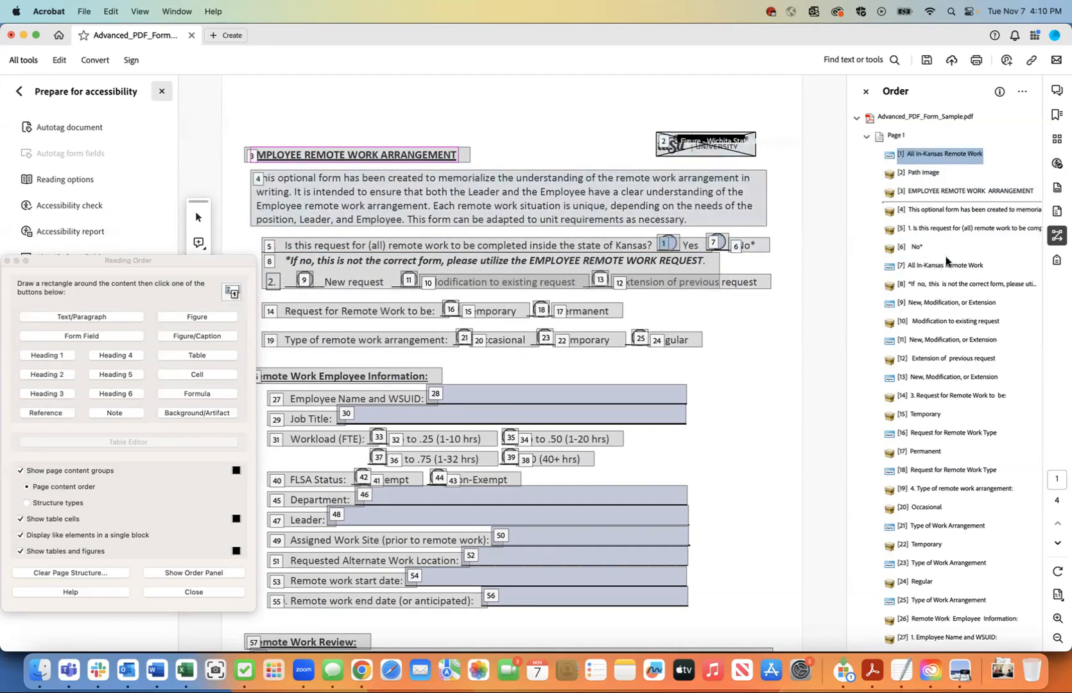
key(Down)
key(Down)
key(Down)
key(Down)
key(Down)
key(Down)
key(Down)
key(Down)
key(Down)
key(Up)
key(Up)
key(Up)
key(Up)
key(Up)
key(Up)
key(Up)
key(Up)
key(Down)
key(Up)
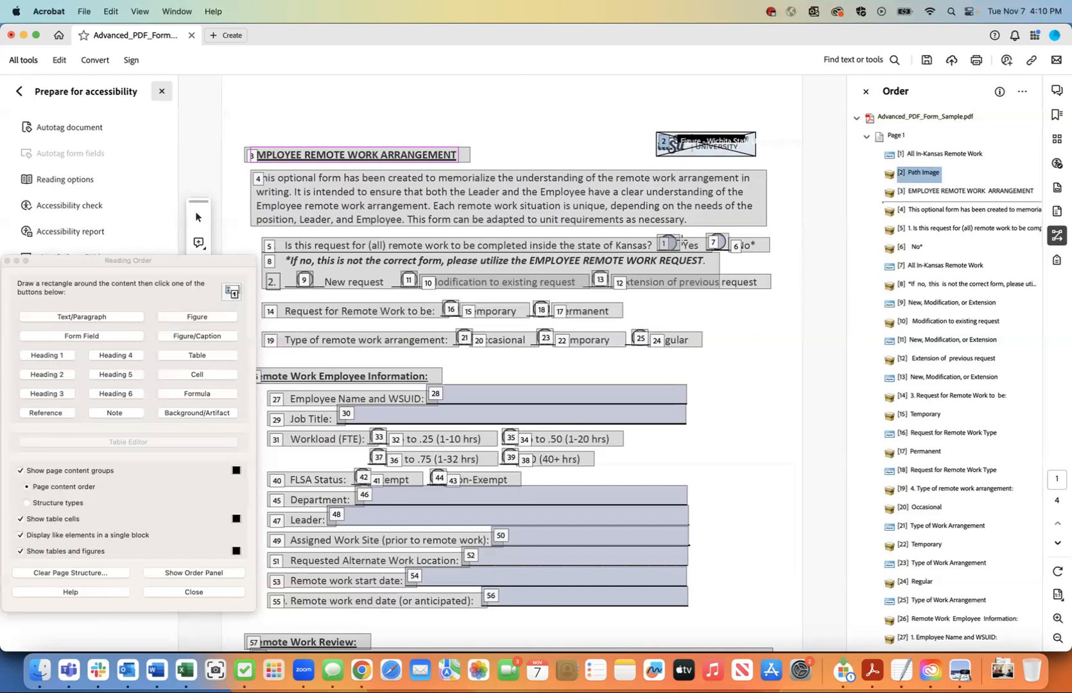
- Save the PDF with the revised content order
click(85, 11)
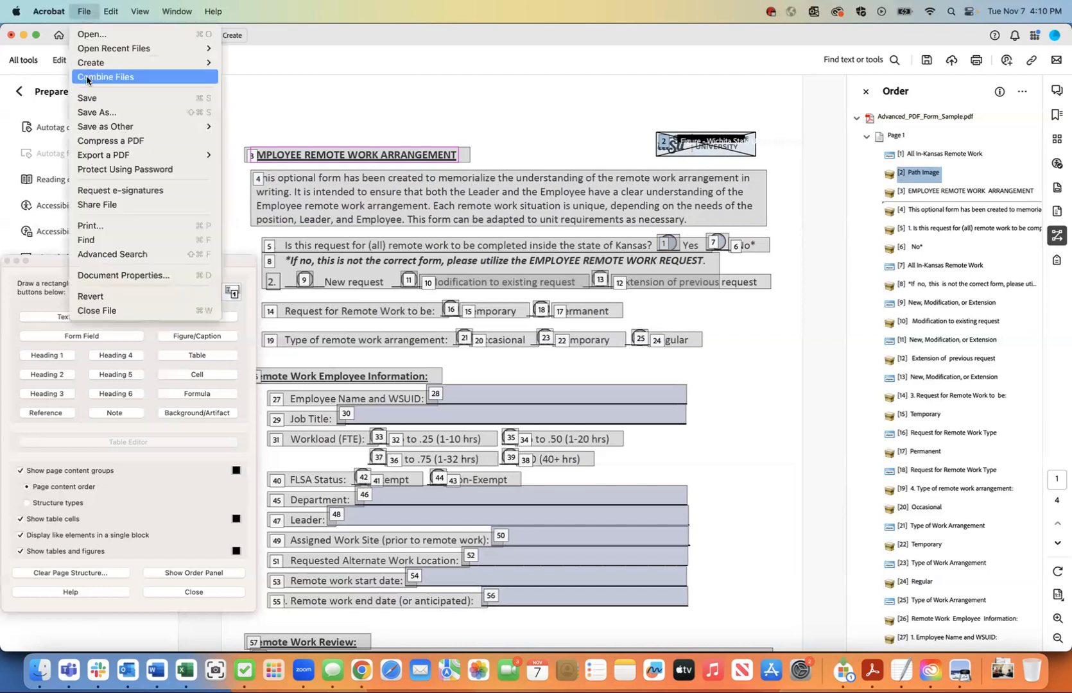
click(88, 97)
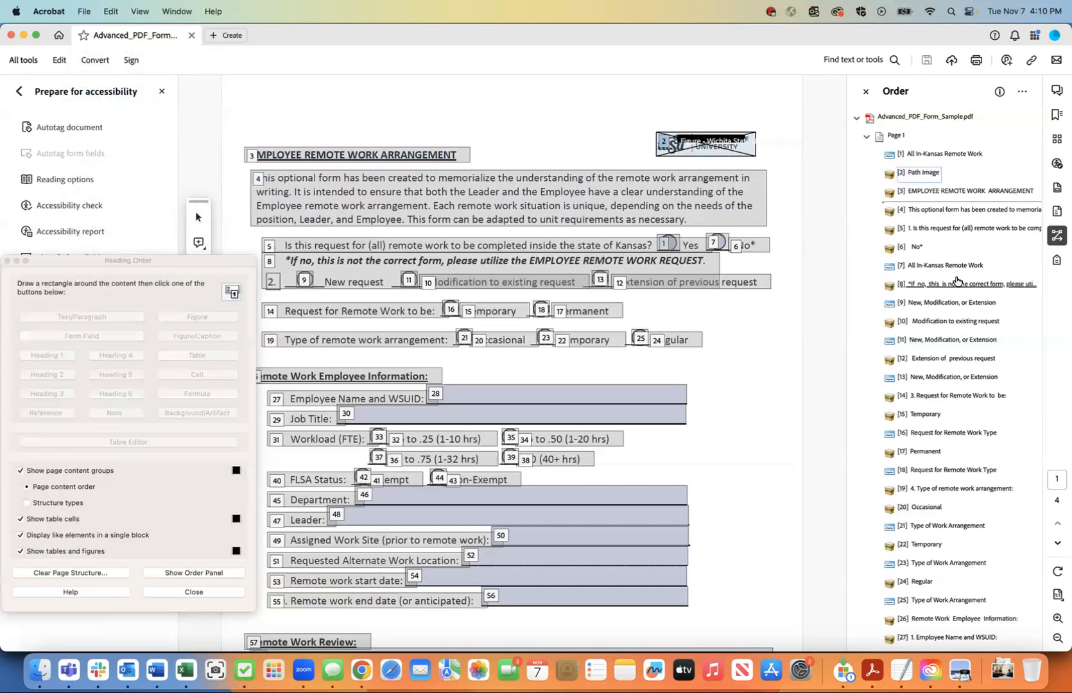
- Display the accessibility tags and mark the word "Yes" in question 1 as Text/Paragraph
click(1057, 259)
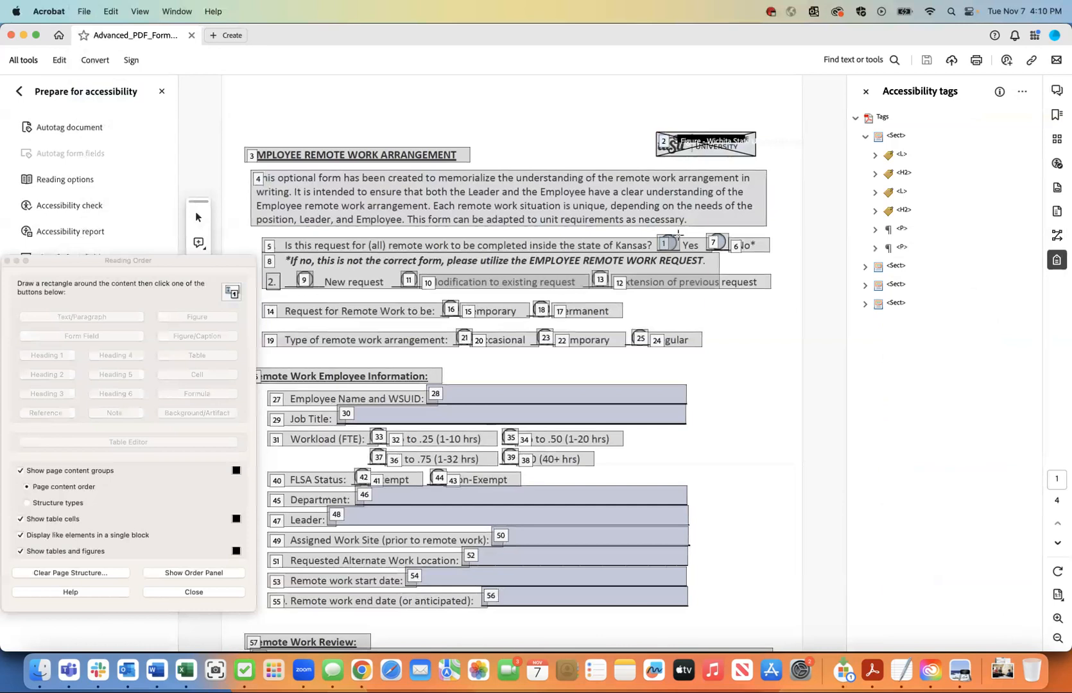
drag(678, 235, 704, 253)
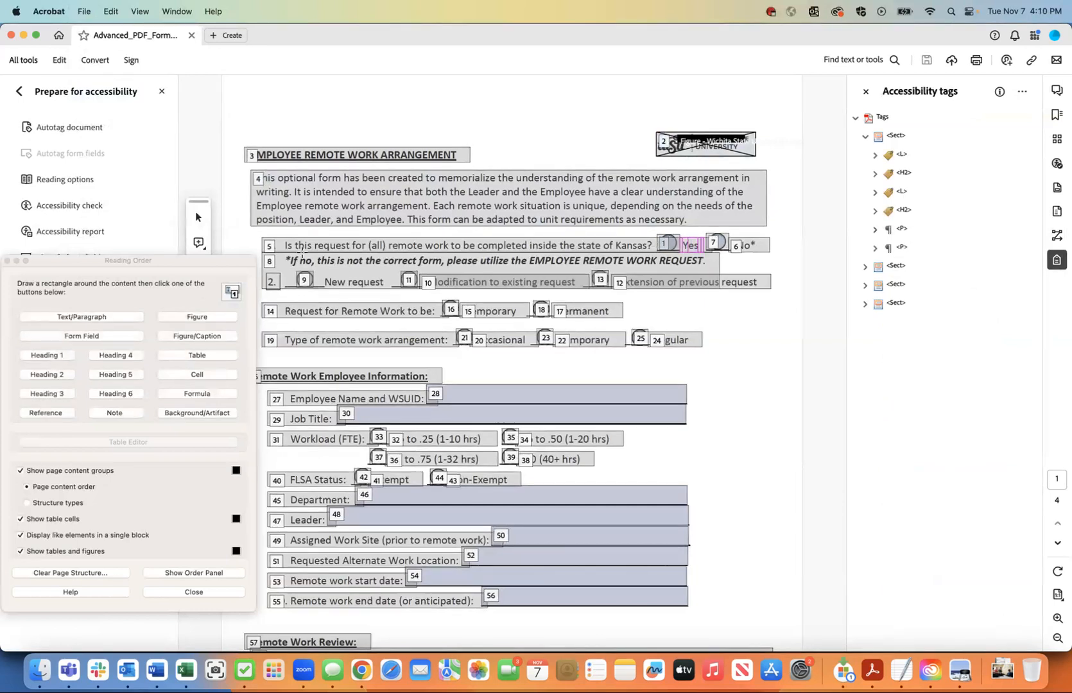
click(93, 317)
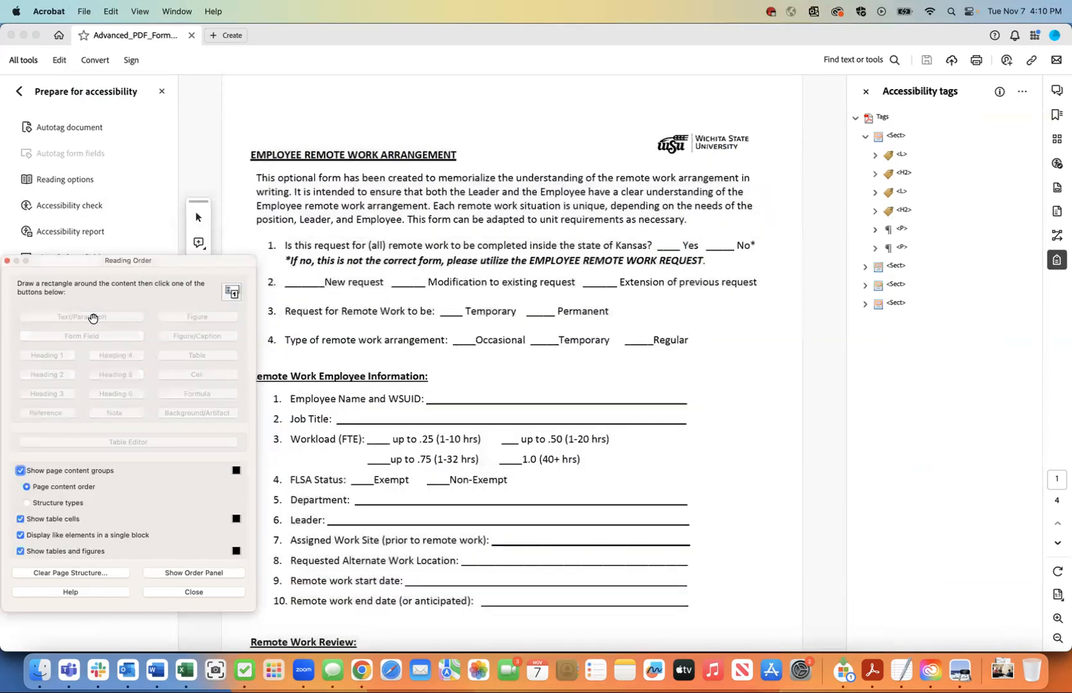
- Examine which page 1 content the first section tag and its list and heading tags cover
click(896, 136)
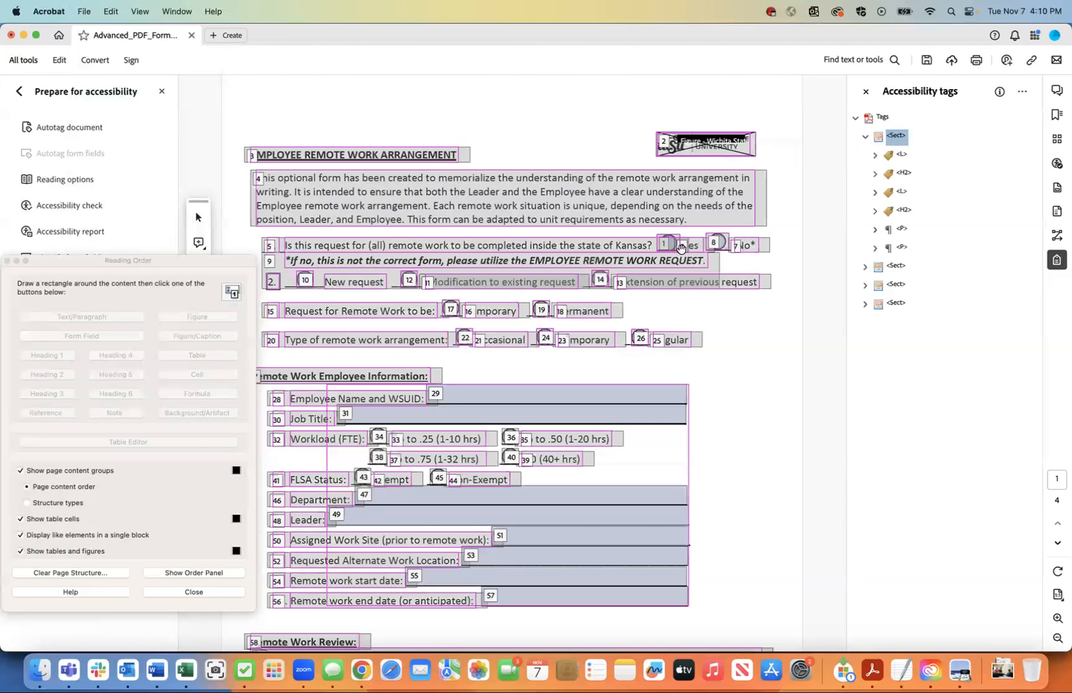
click(902, 155)
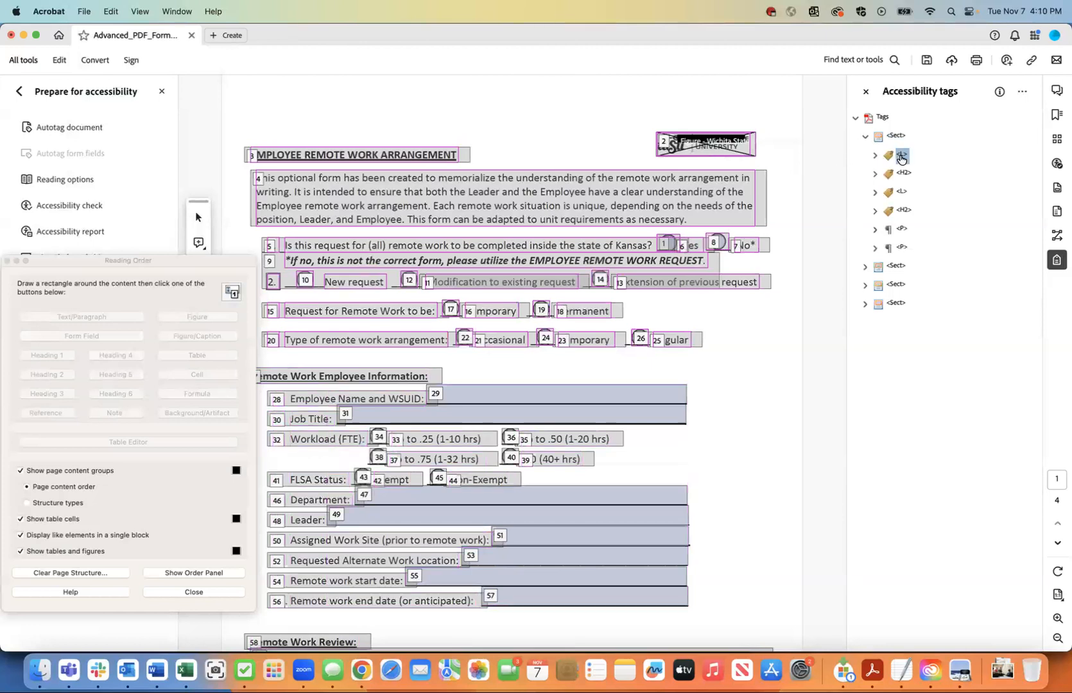
click(903, 173)
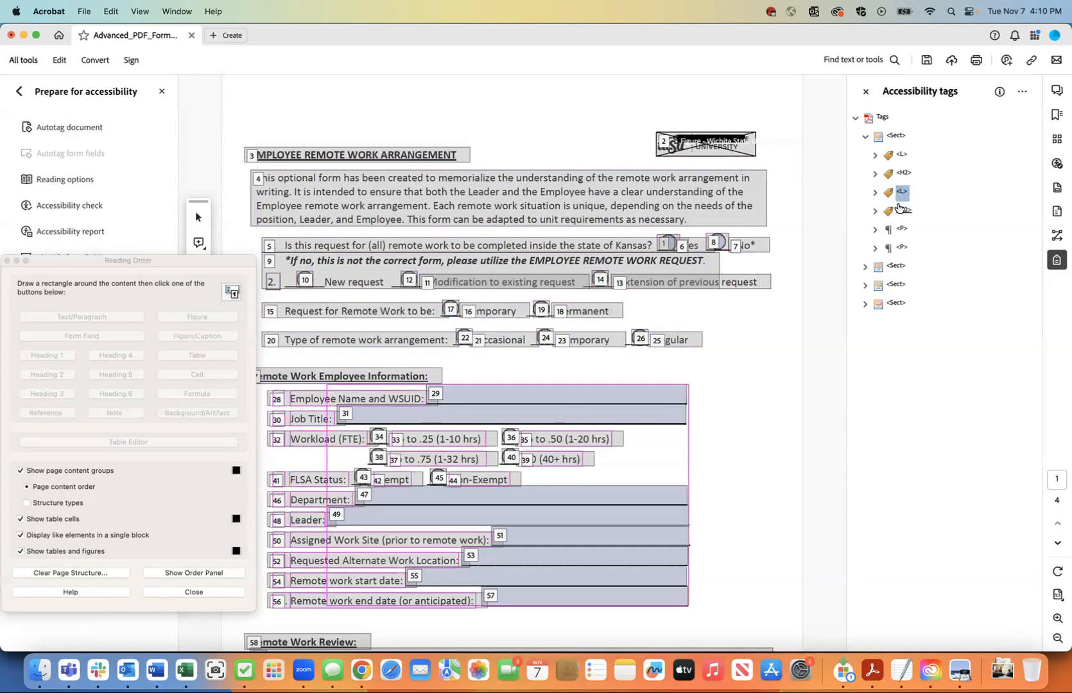
click(902, 211)
click(899, 157)
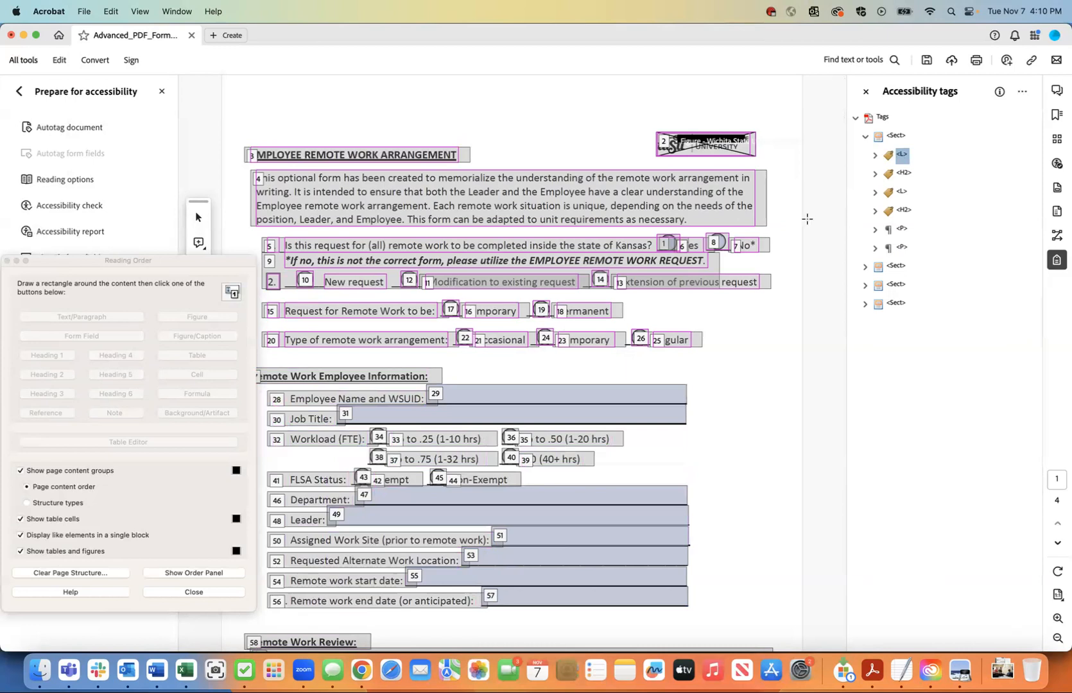
- Save the PDF and display page 1's content order with the first All In-Kansas Remote Work field selected
click(84, 11)
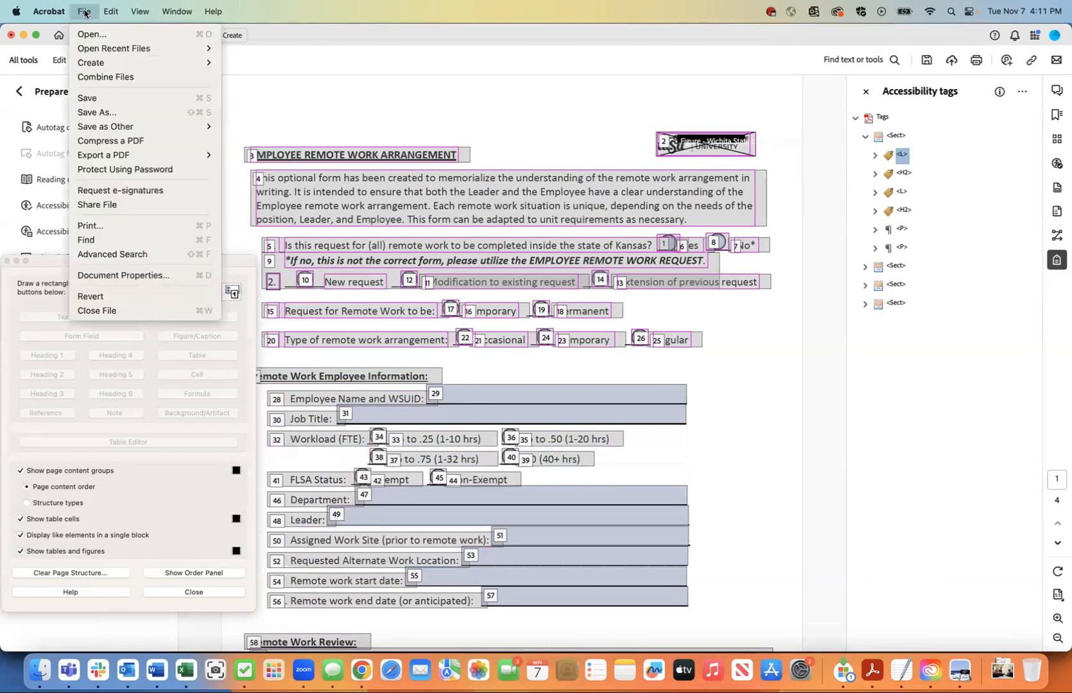
click(81, 97)
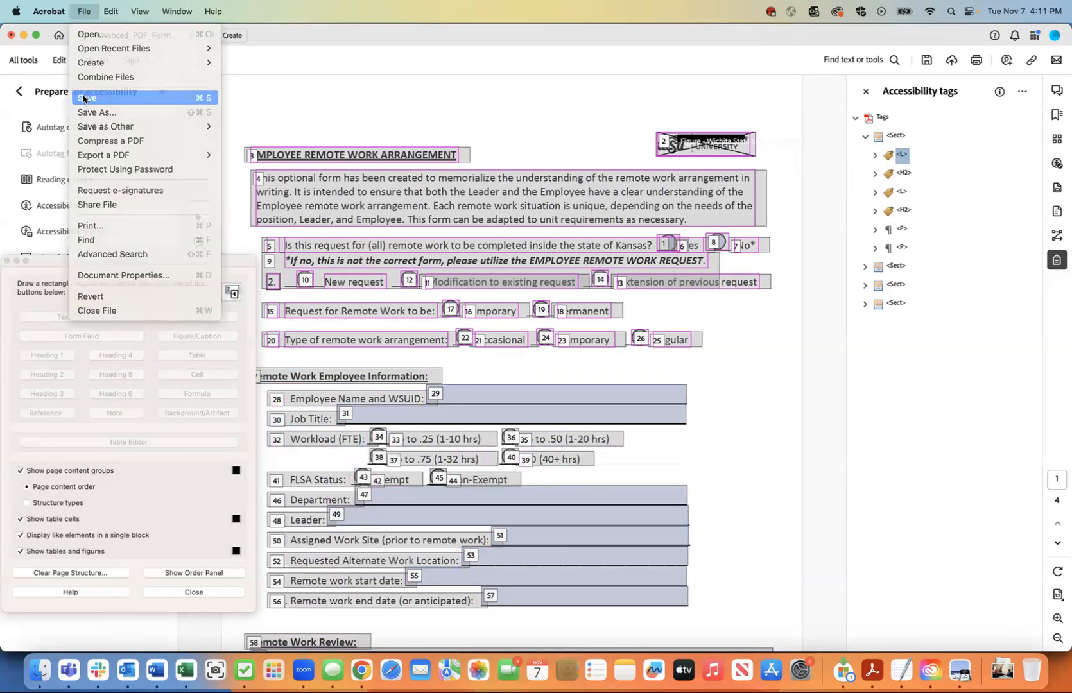
click(1056, 235)
click(916, 156)
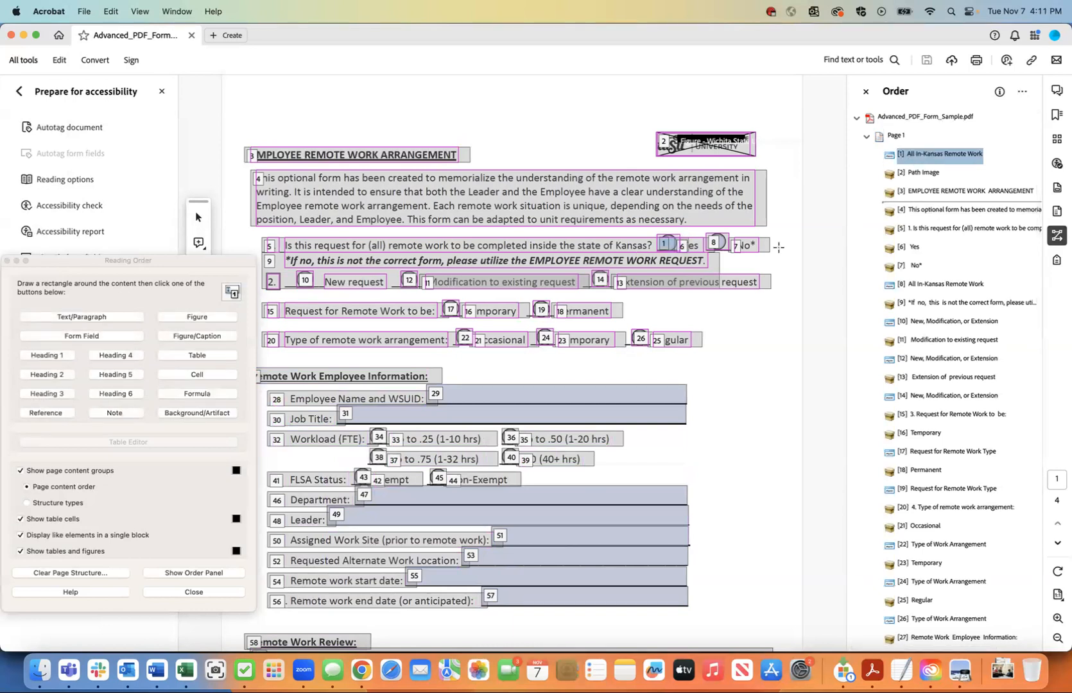
- Expand the first list tag and its first list item, and examine the content of the paragraph tag inside it
click(1057, 260)
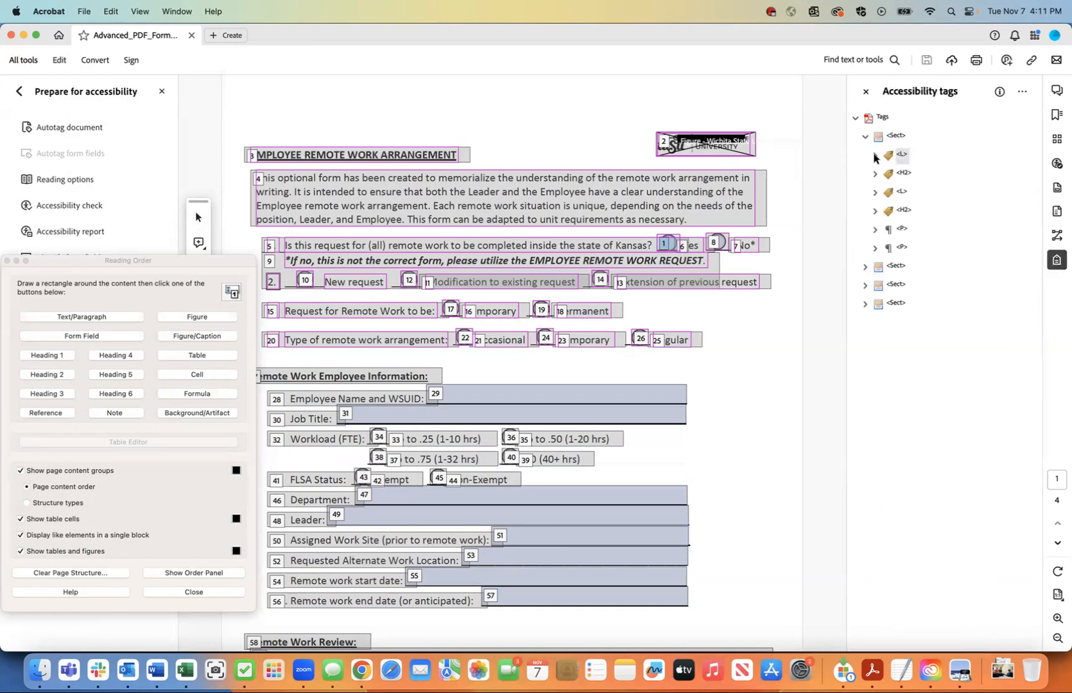
click(875, 155)
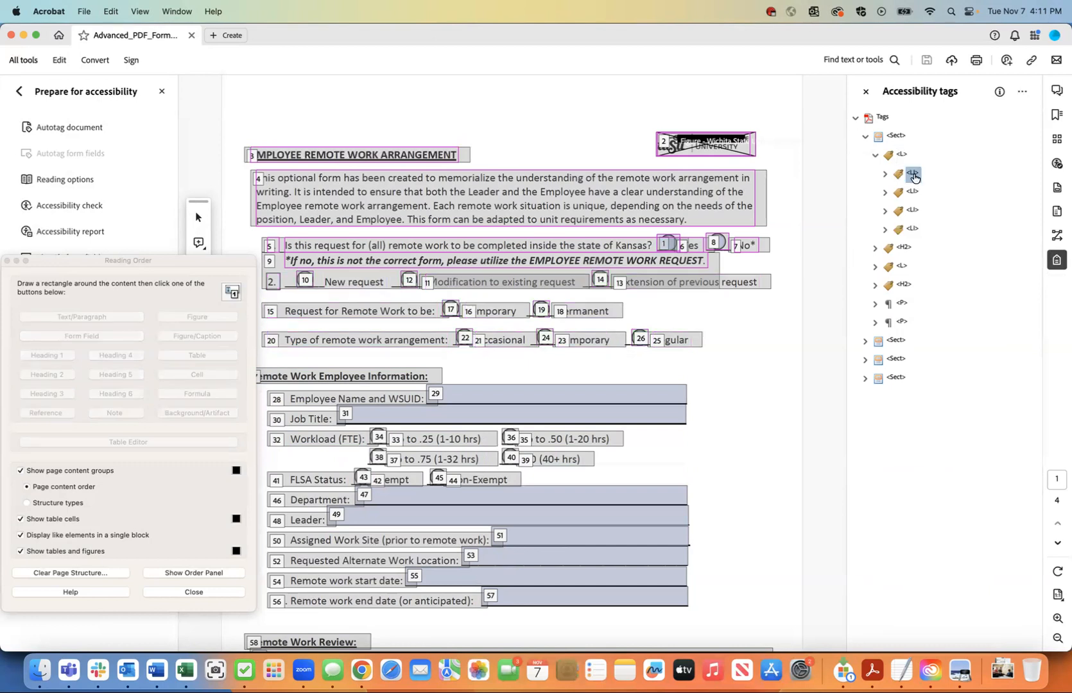
click(886, 173)
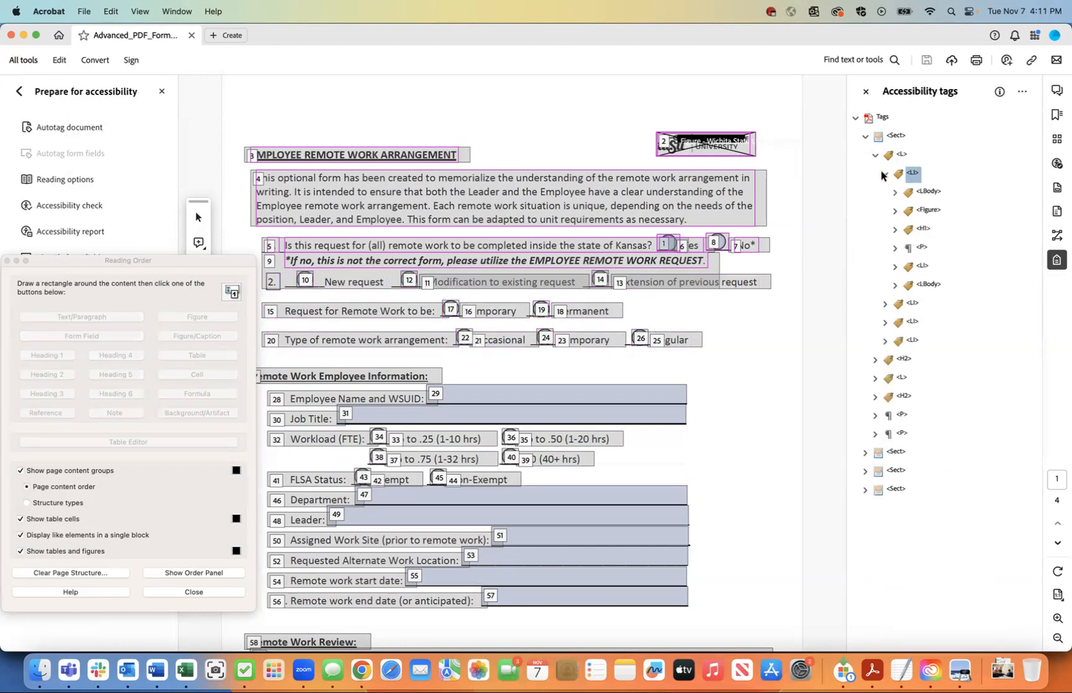
click(919, 248)
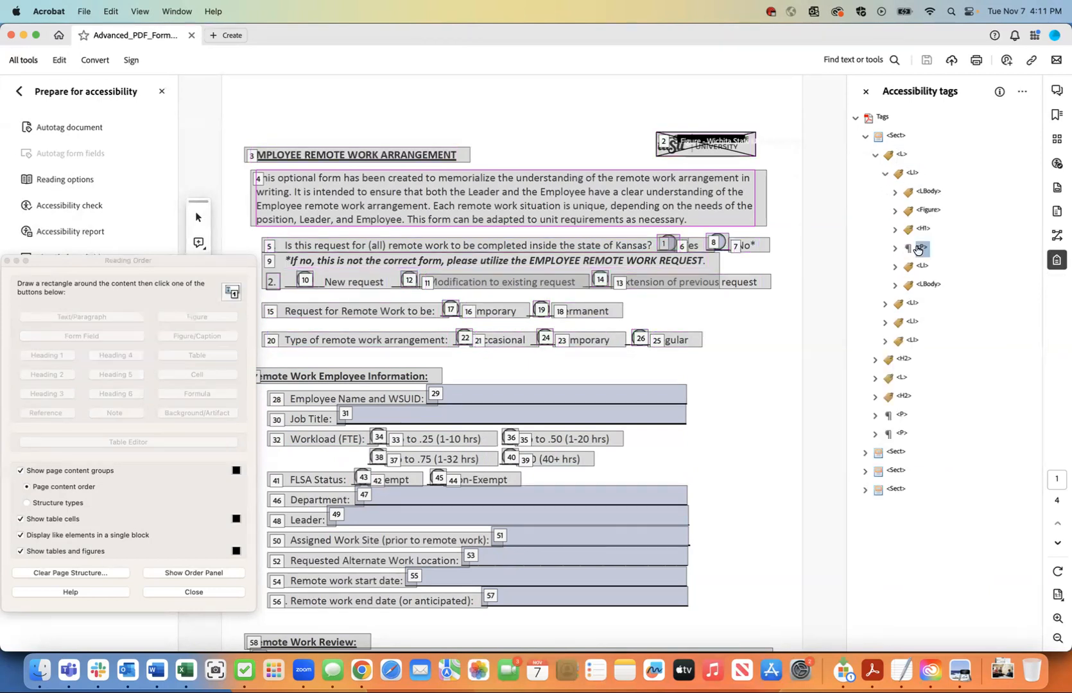
click(896, 248)
click(939, 266)
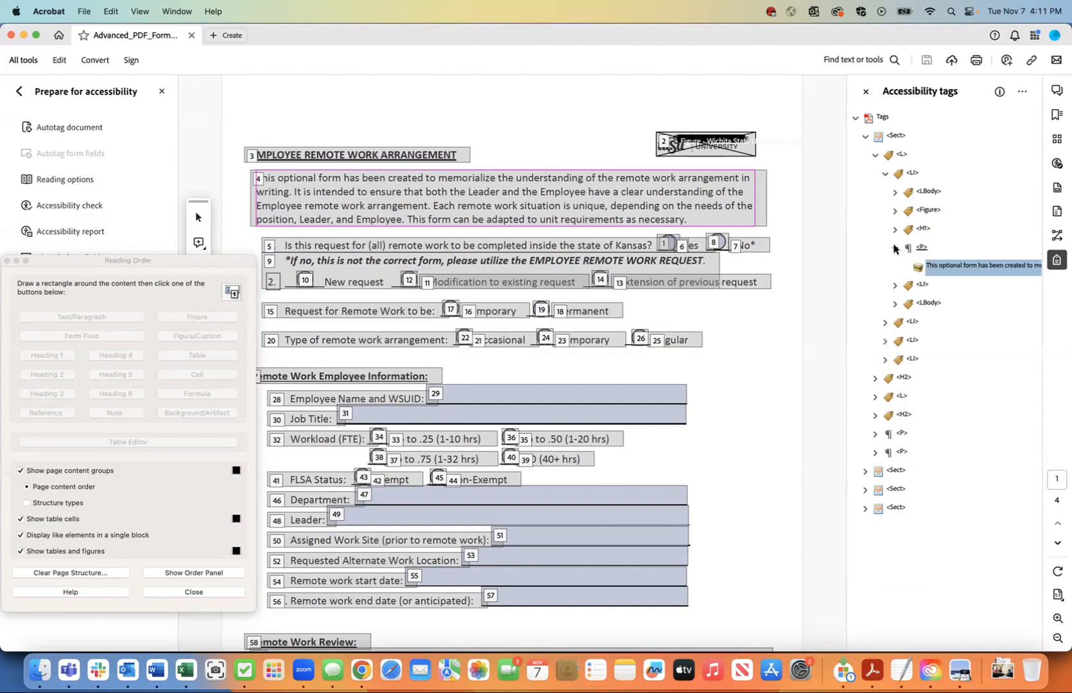
click(895, 248)
click(917, 247)
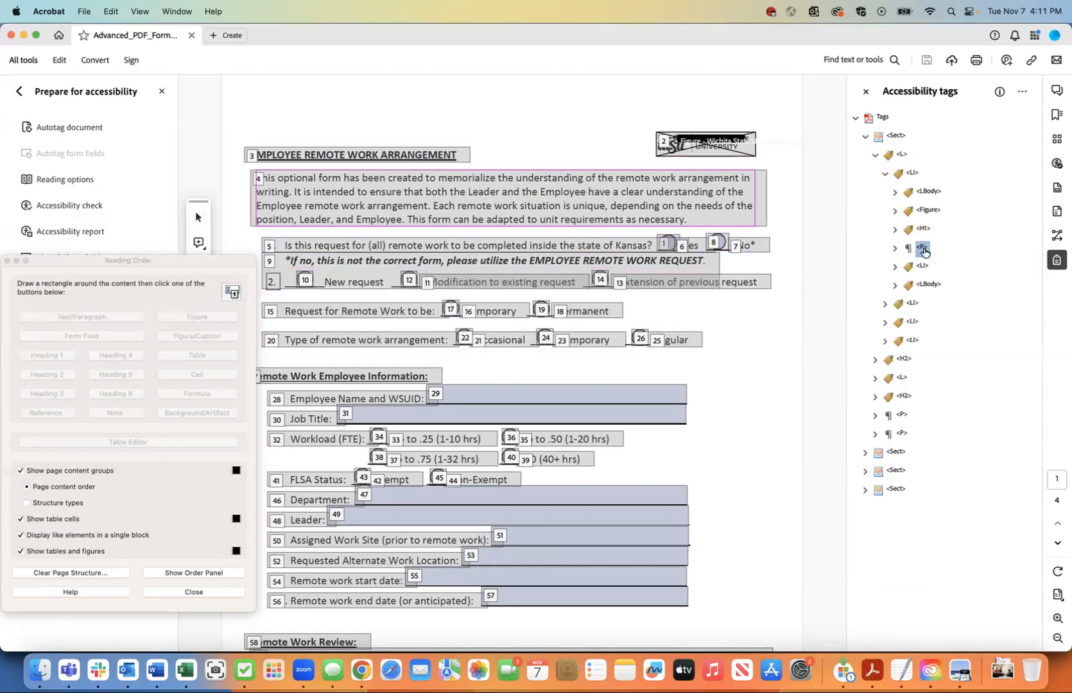
- Try to move the Path Image, heading, introduction and question 1 entries above the first All In-Kansas Remote Work field in page 1's content order
click(1055, 238)
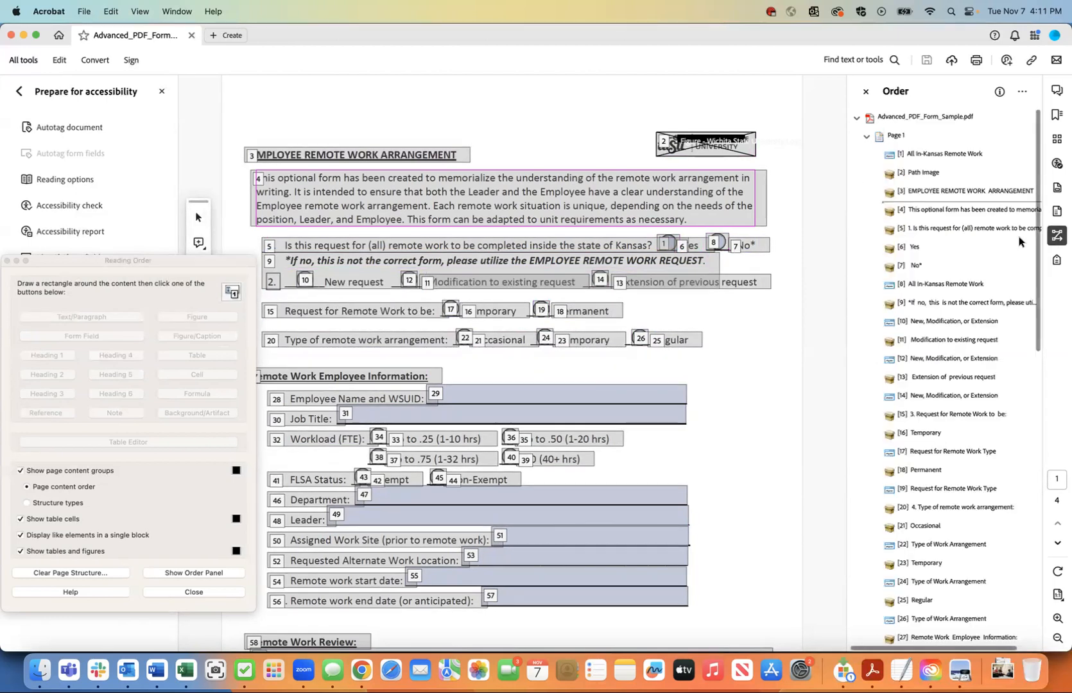
click(917, 156)
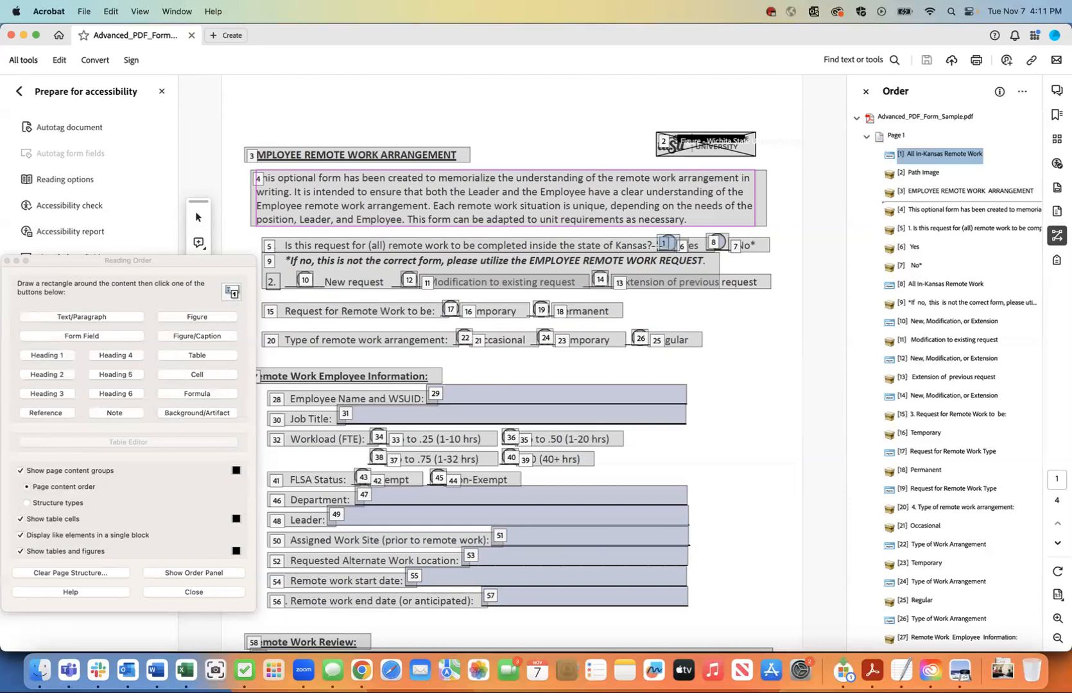
click(912, 173)
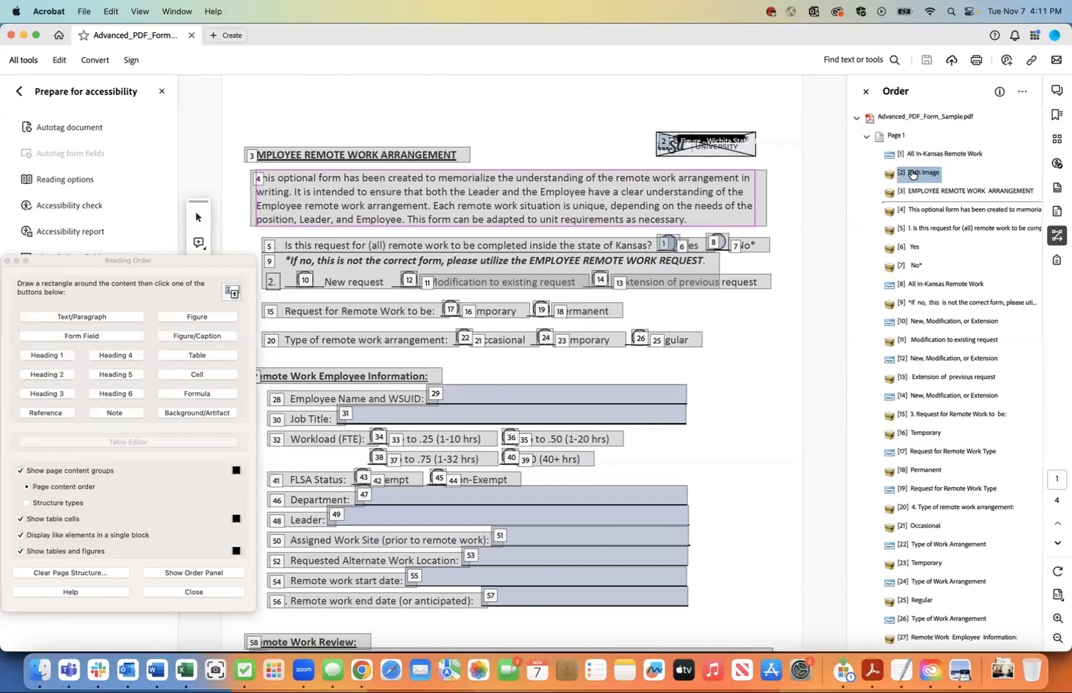
shift+click(914, 230)
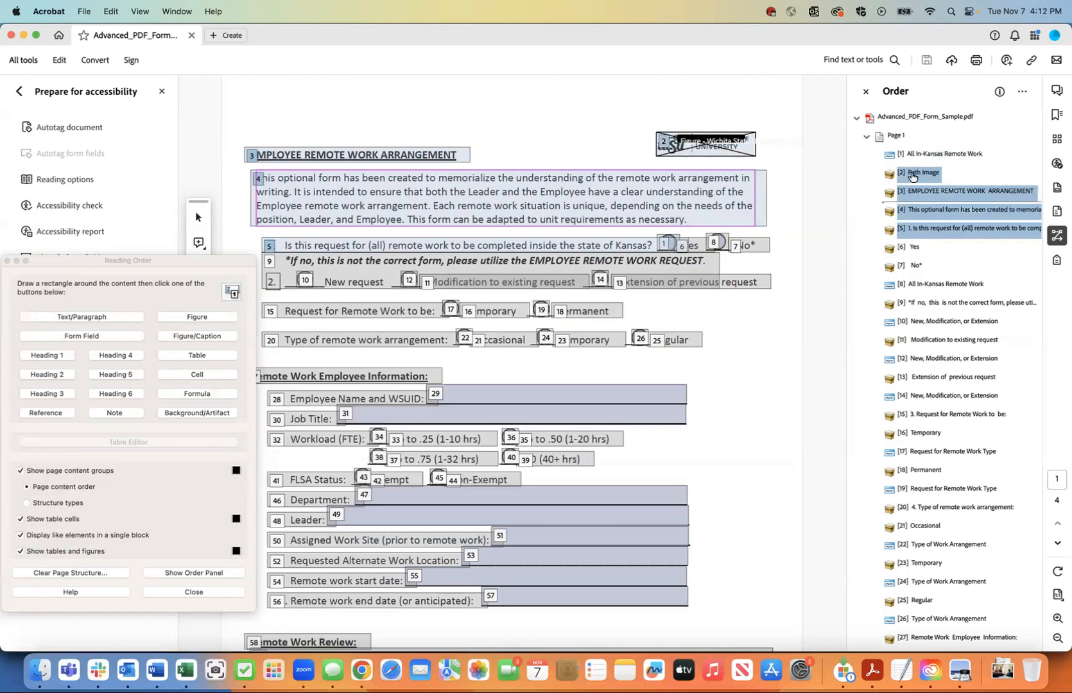
drag(912, 176, 901, 140)
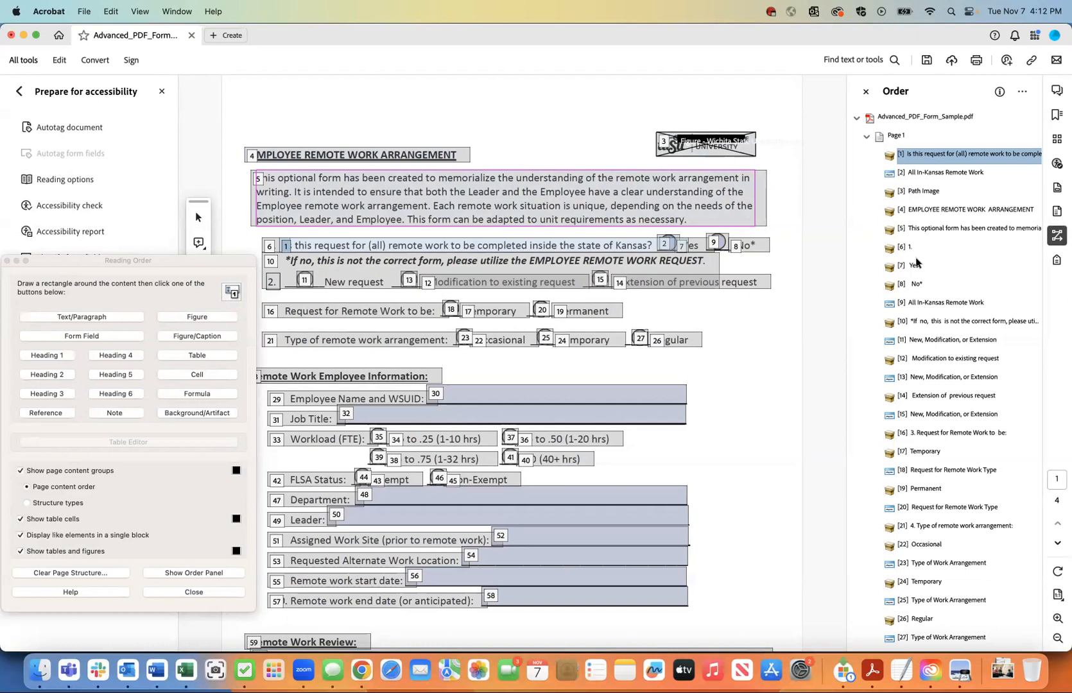
- Move the Path Image, EMPLOYEE REMOTE WORK ARRANGEMENT heading and introductory paragraph to the start of page 1's content order
click(919, 192)
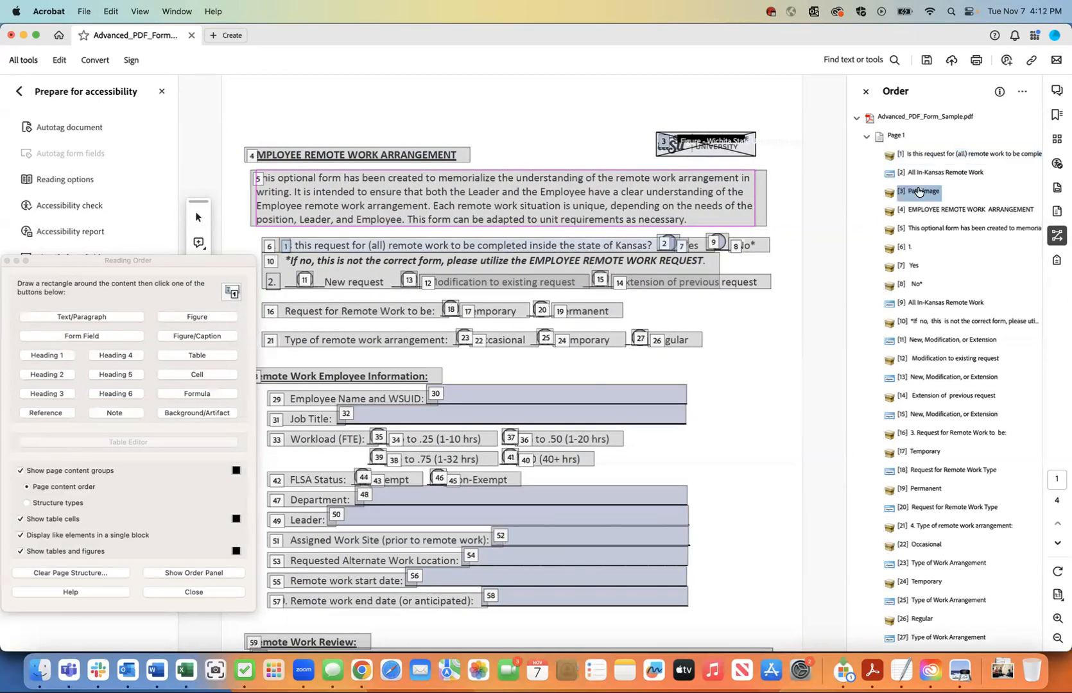
shift+click(919, 229)
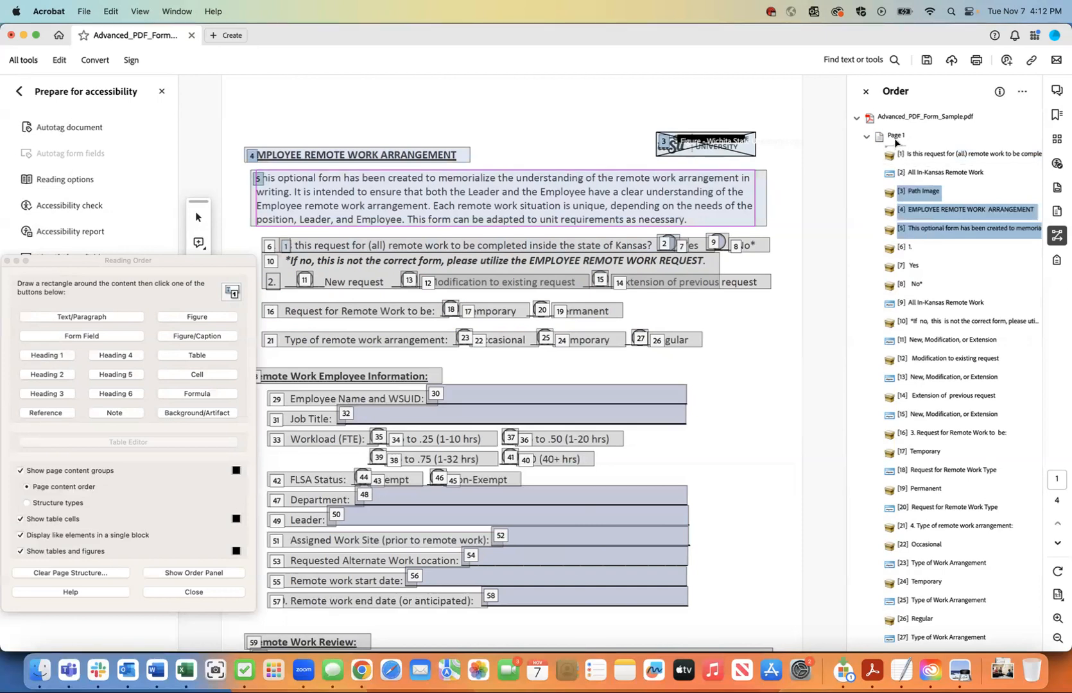
drag(897, 142, 897, 145)
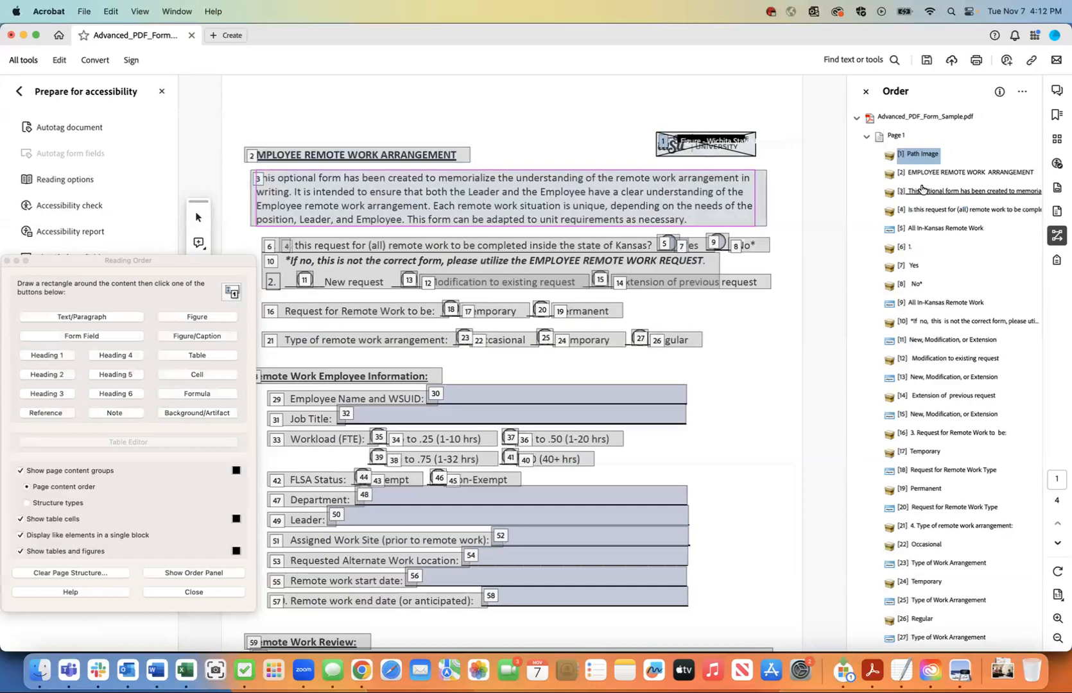
- Step through page 1's reordered entries from the Path Image to the separate "1." entry and examine their sequence
key(Down)
key(Down)
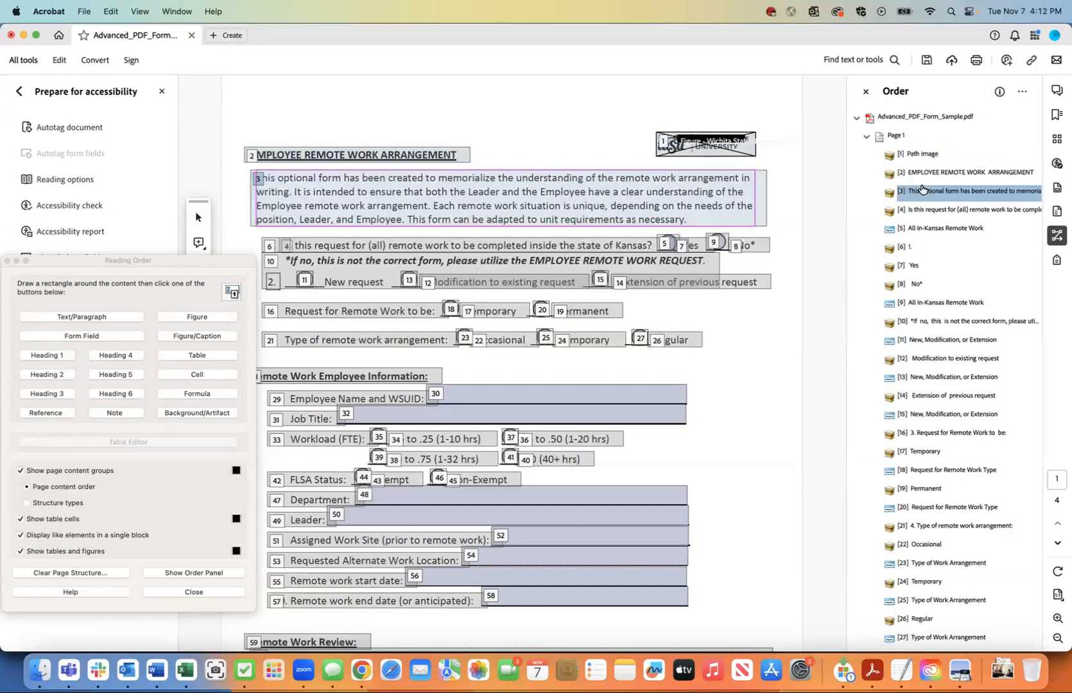
key(Down)
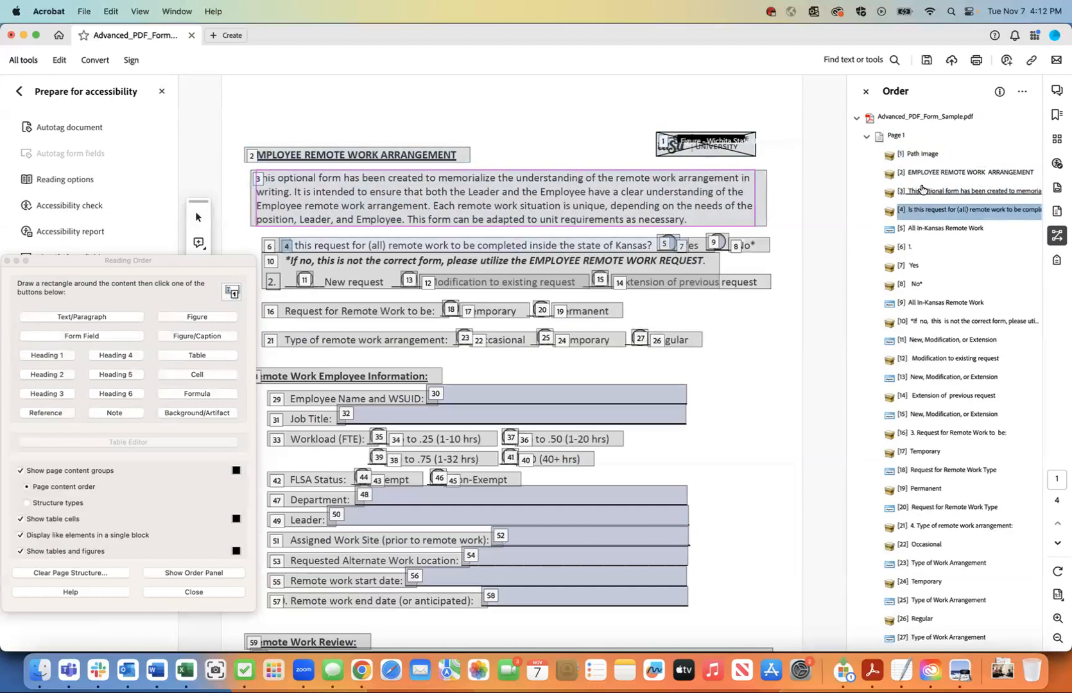
key(Down)
key(Down)
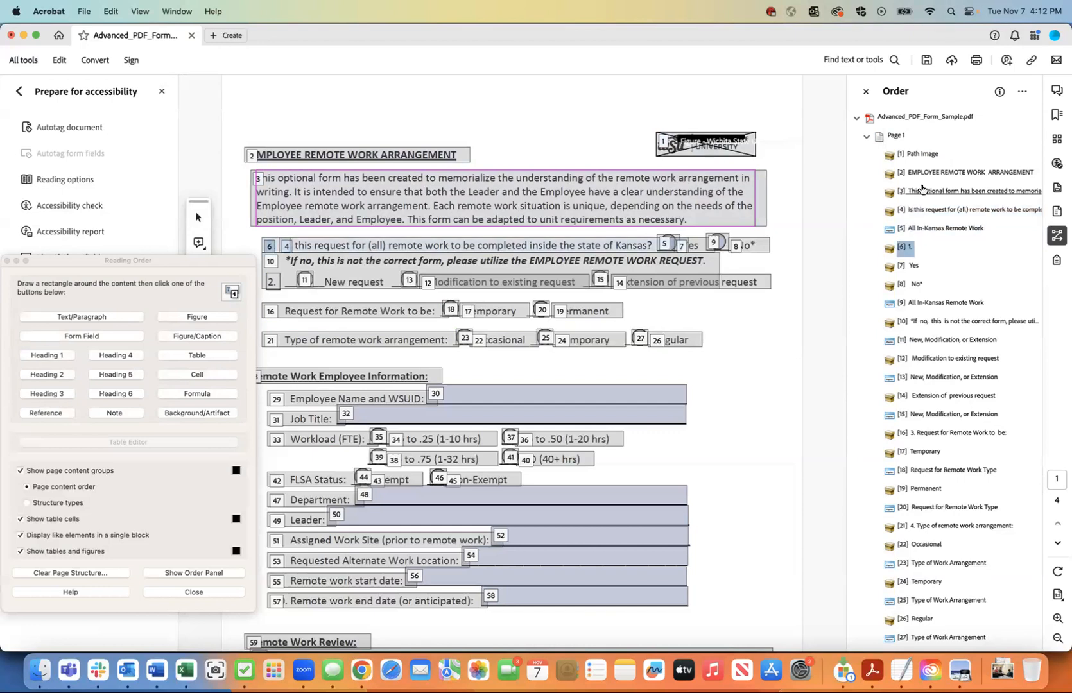
key(Up)
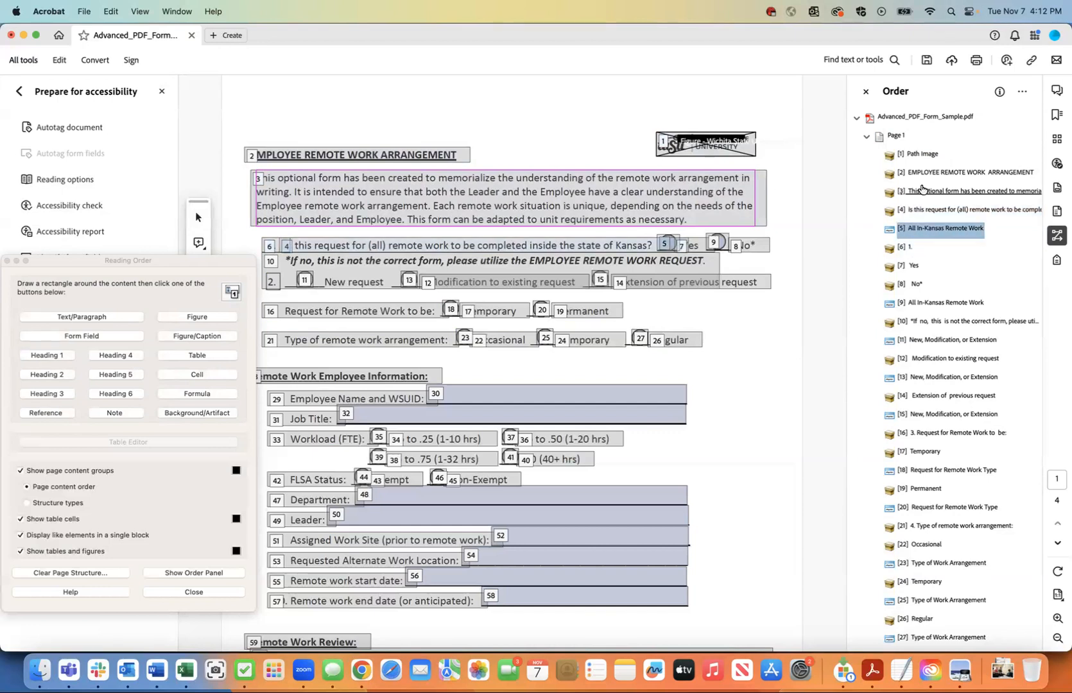
key(Down)
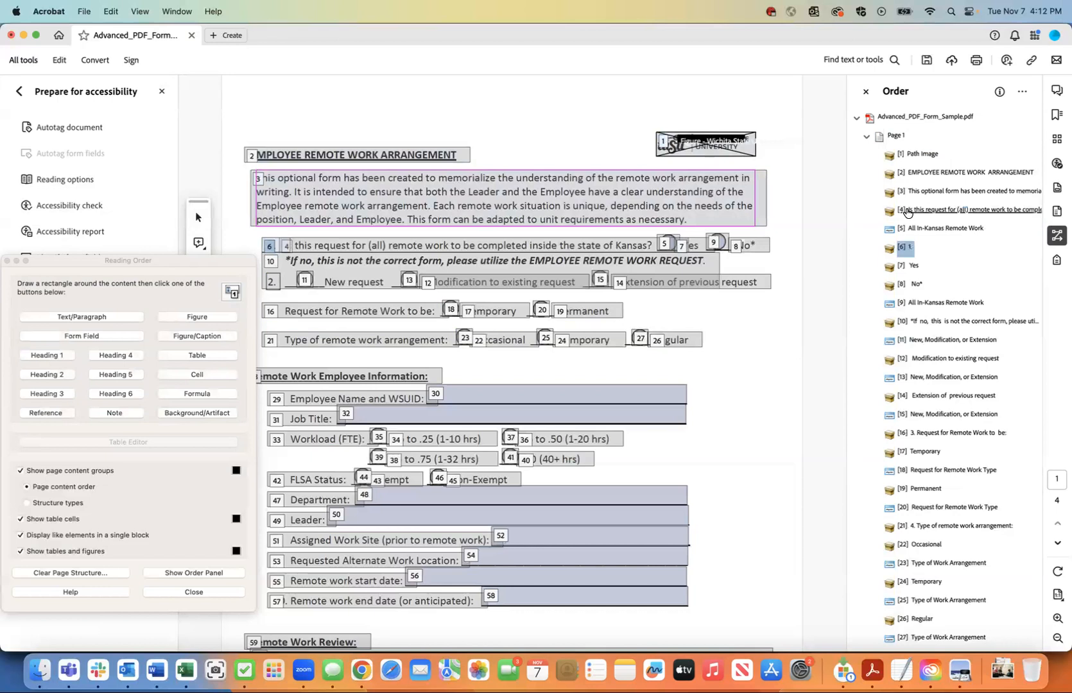
- Save the PDF and move the separate "1." entry directly ahead of the "Is this request for (all) remote work" text
click(83, 12)
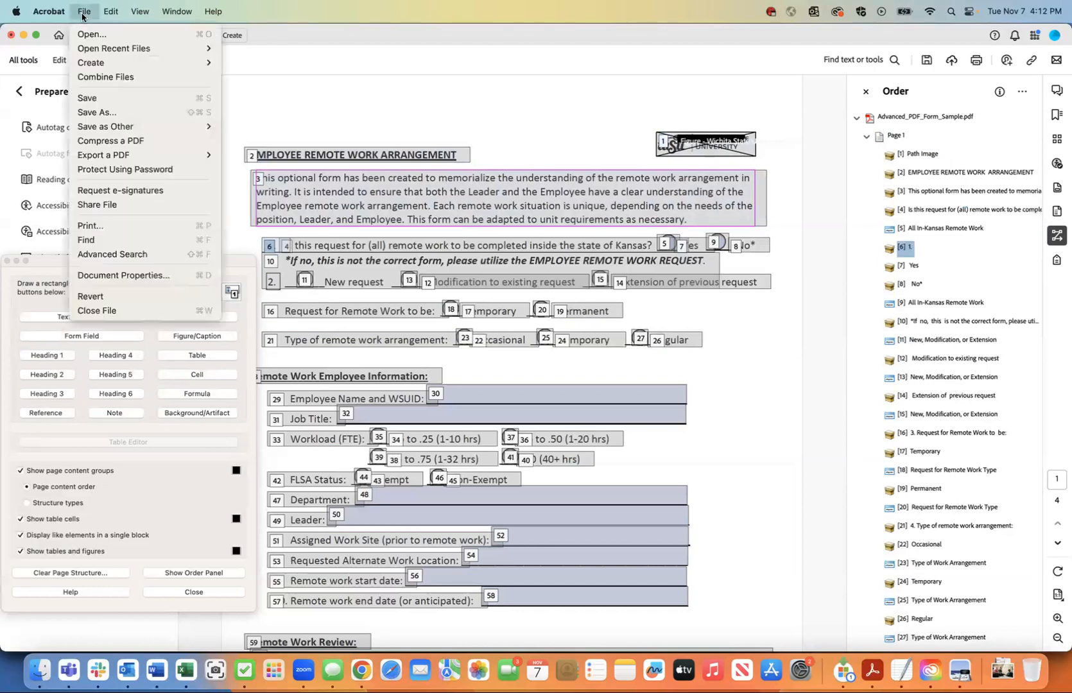
click(96, 98)
click(904, 247)
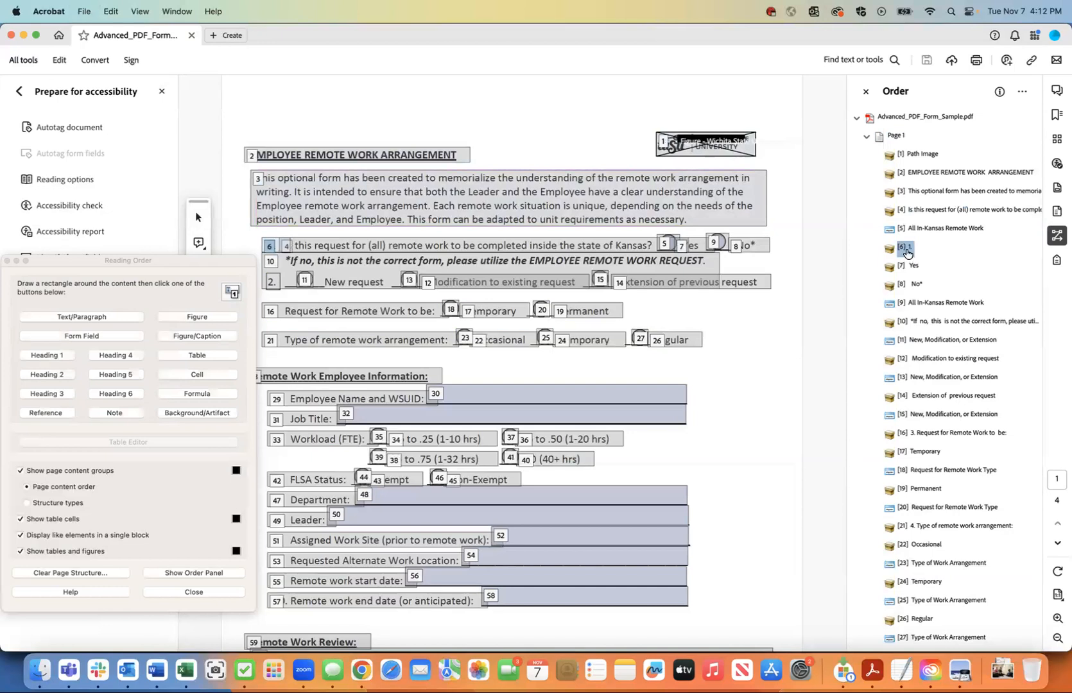
drag(906, 250, 896, 206)
- Step through the first five page 1 entries and check the sequence from the Path Image to the All In-Kansas Remote Work field
click(906, 158)
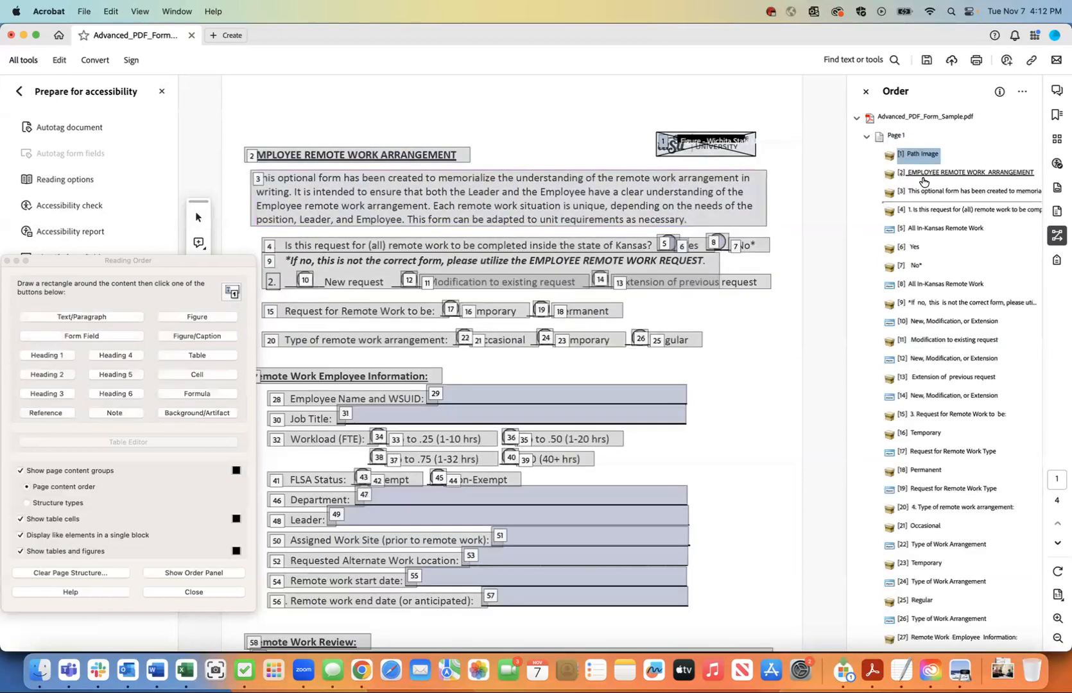
key(Down)
key(Down)
key(Down)
key(Down)
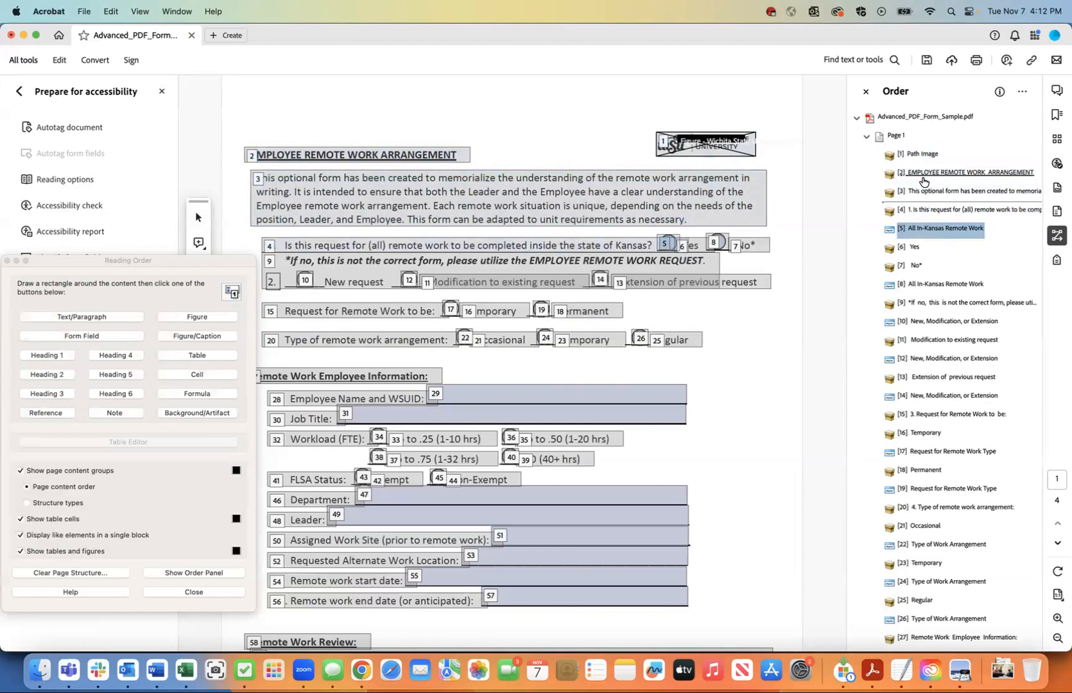
- Try to move the Yes entry between question 1 and its first All In-Kansas Remote Work field in the content order
click(914, 248)
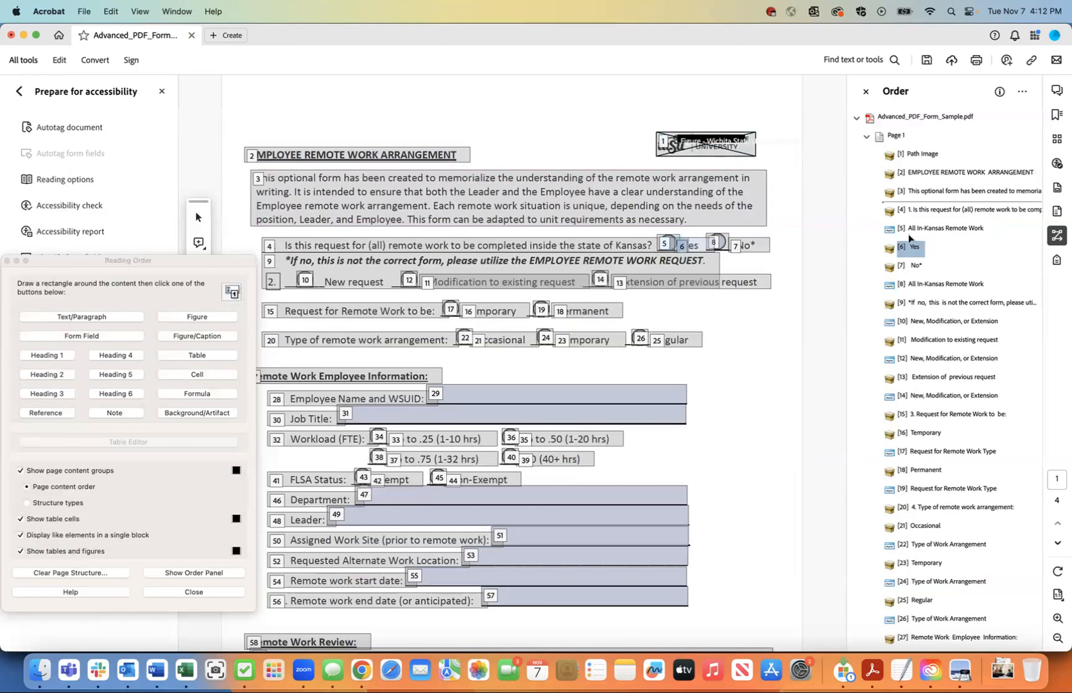
drag(904, 224, 902, 221)
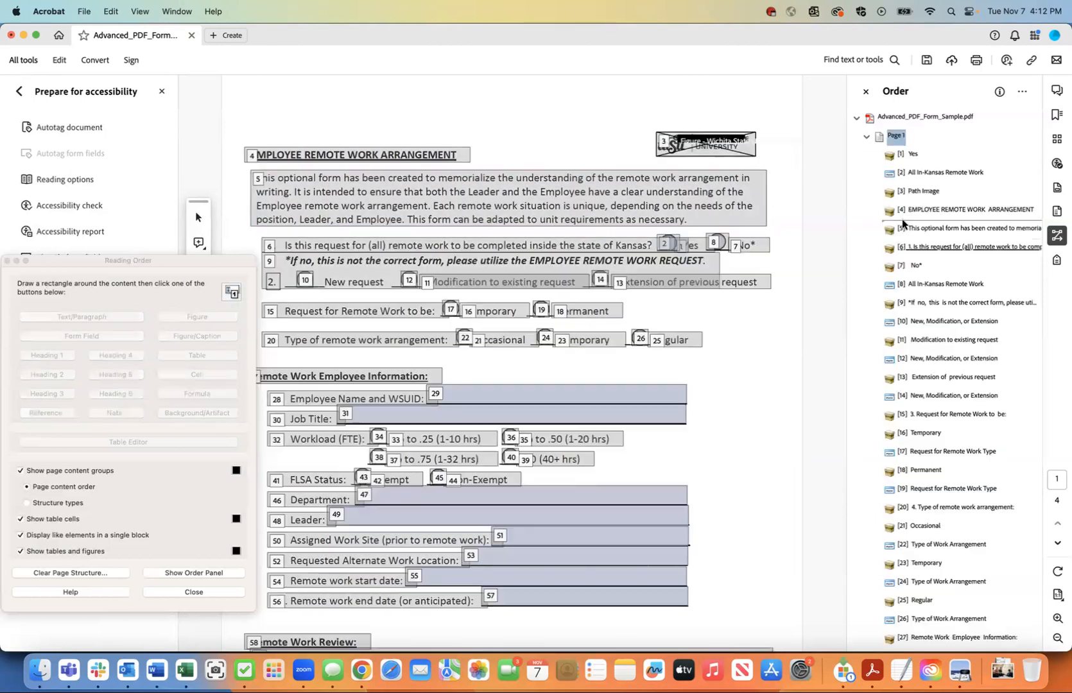
- Move the four entries from the Path Image through question 1's text ahead of the Yes entry in page 1's content order
click(914, 156)
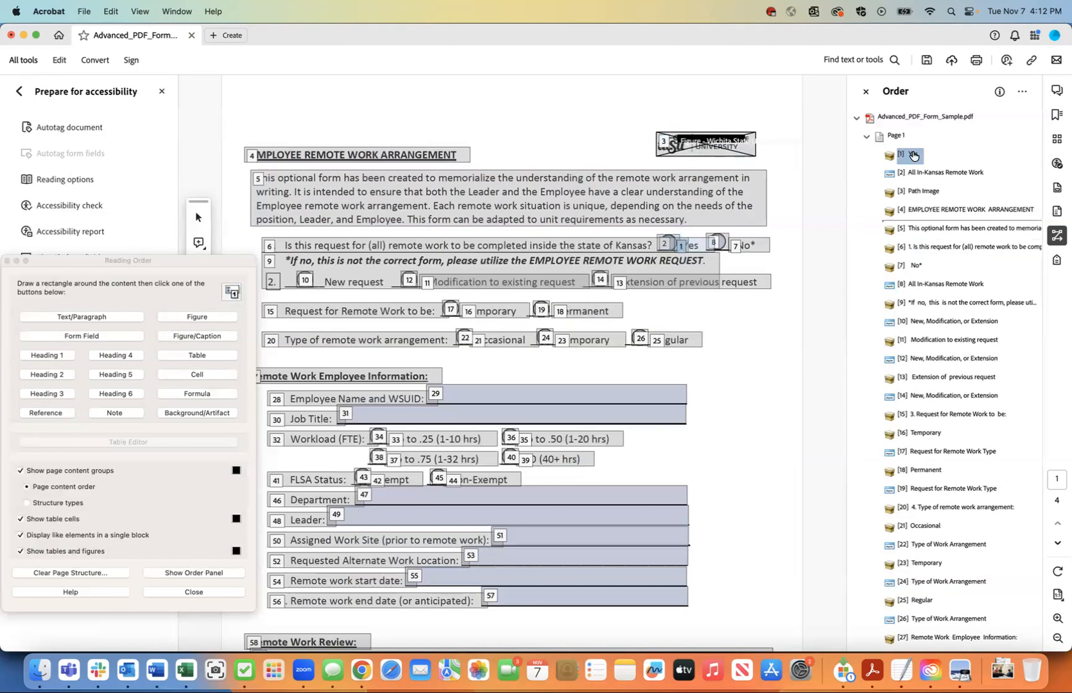
drag(917, 172, 922, 220)
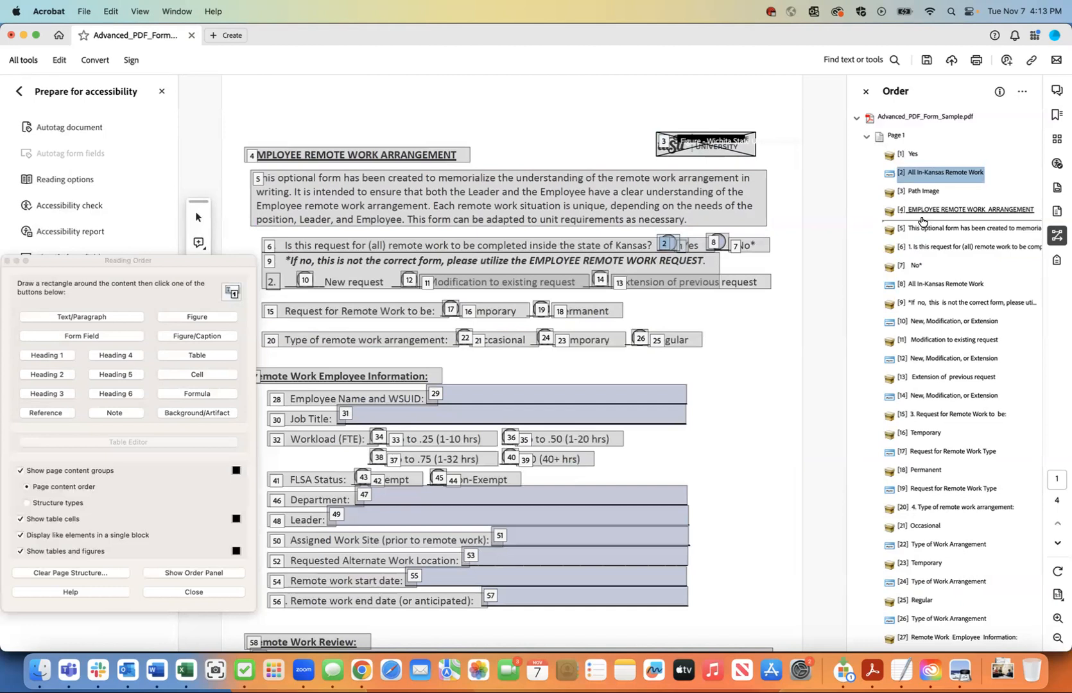
drag(923, 220, 923, 221)
key(Down)
key(Down)
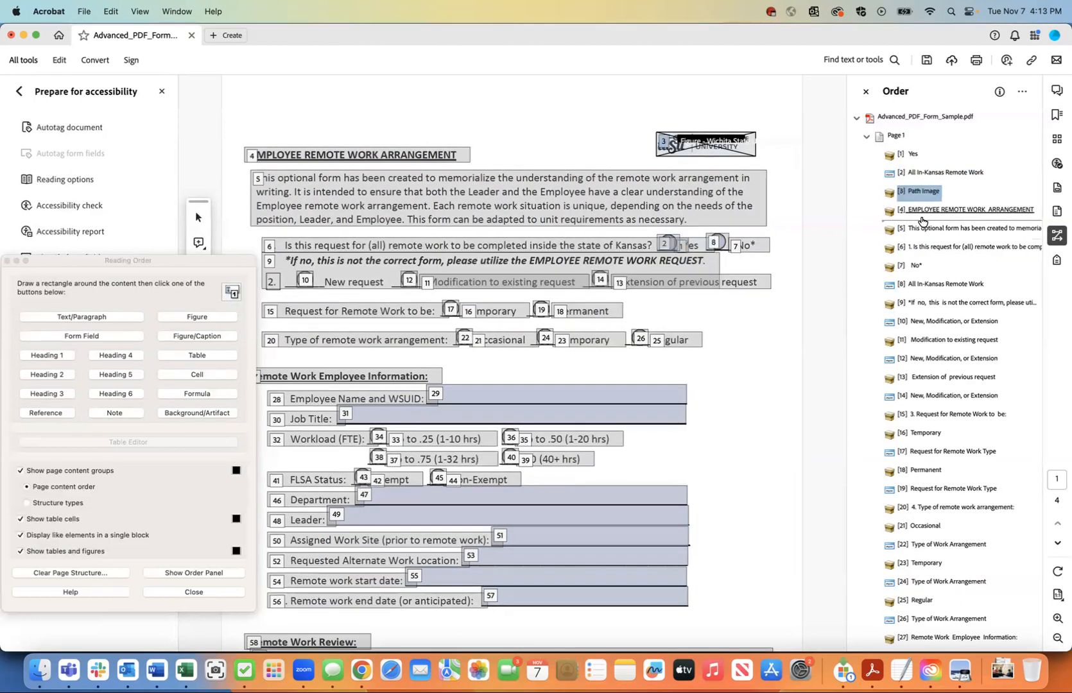
key(Down)
key(Down)
key(Down)
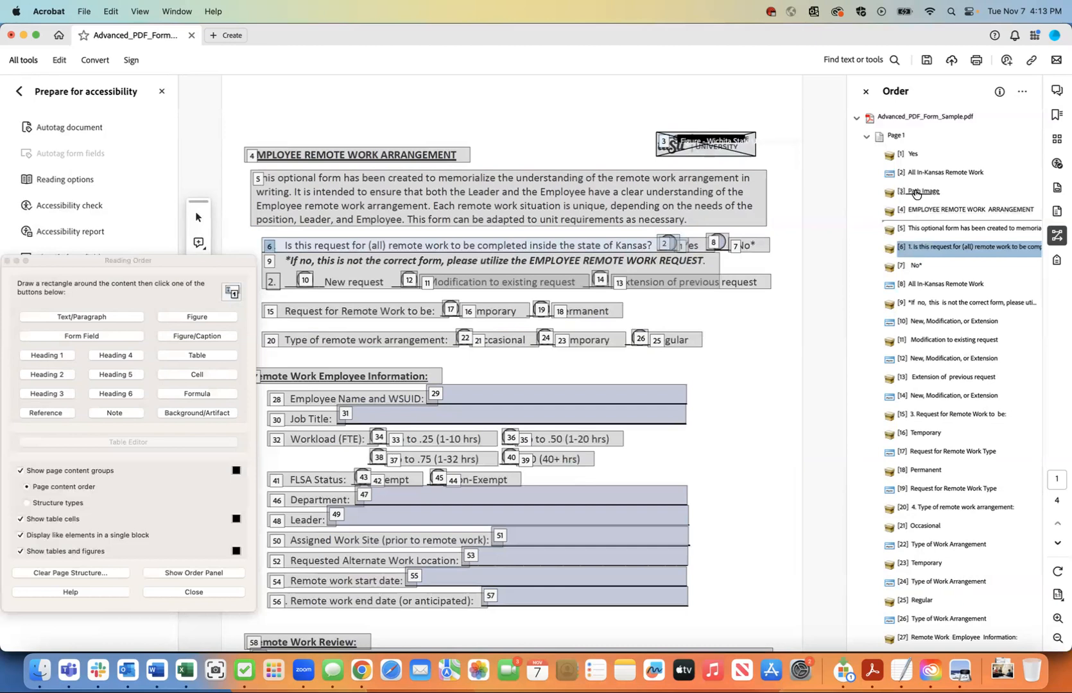
shift+click(916, 193)
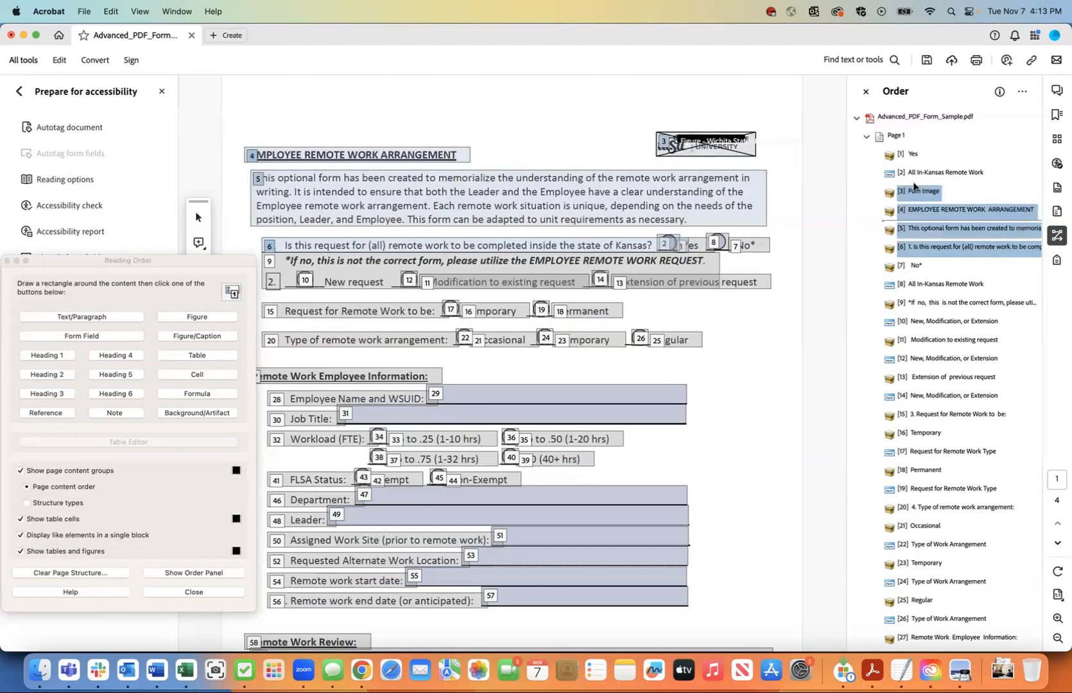
drag(901, 143, 902, 143)
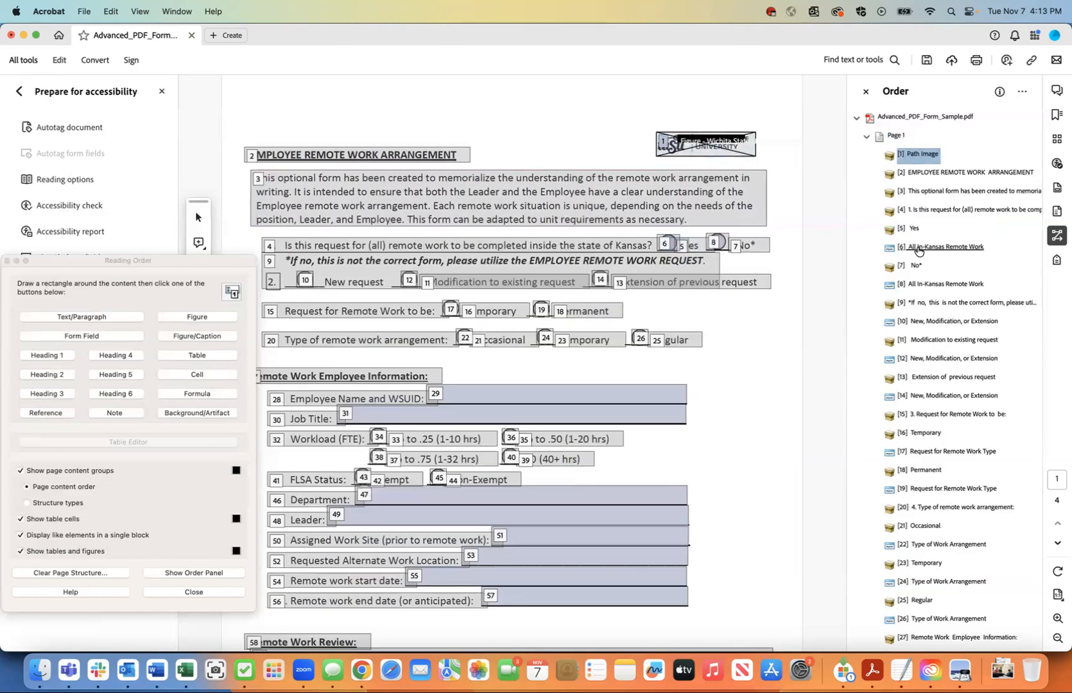
- Step through page 1's entries from the form title to the "*If no, this is not the correct form" note and check their sequence
key(Down)
key(Down)
key(Down)
key(Down)
key(Down)
key(Down)
key(Down)
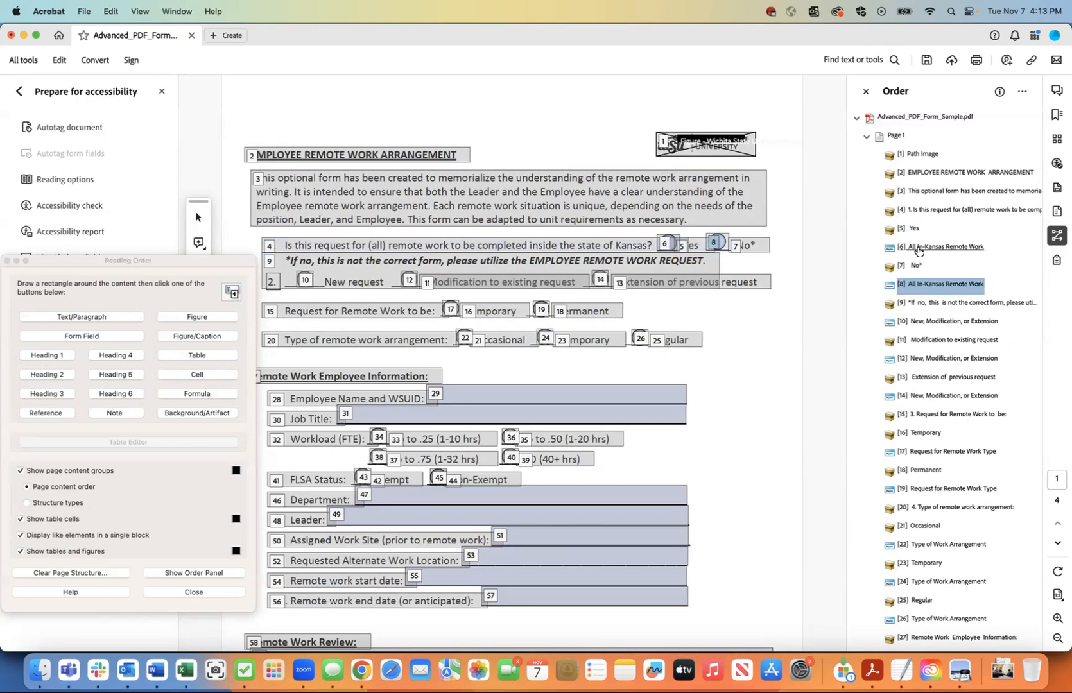
key(Down)
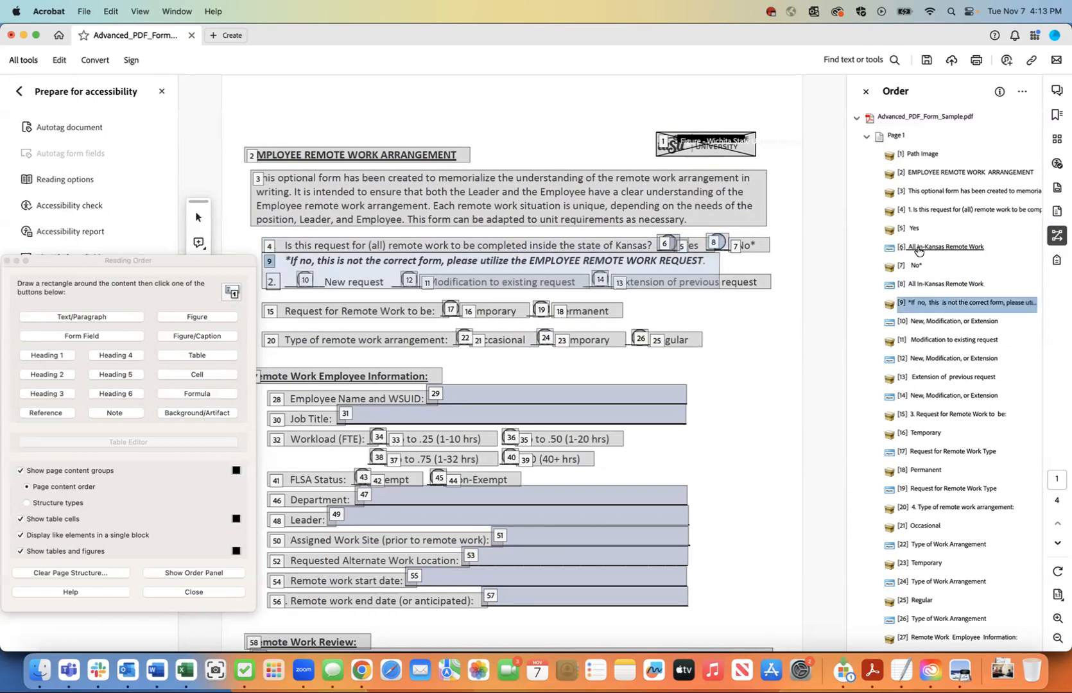
- Check the order of question 2's New, Modification, or Extension fields and their labels up to question 3's text
key(Down)
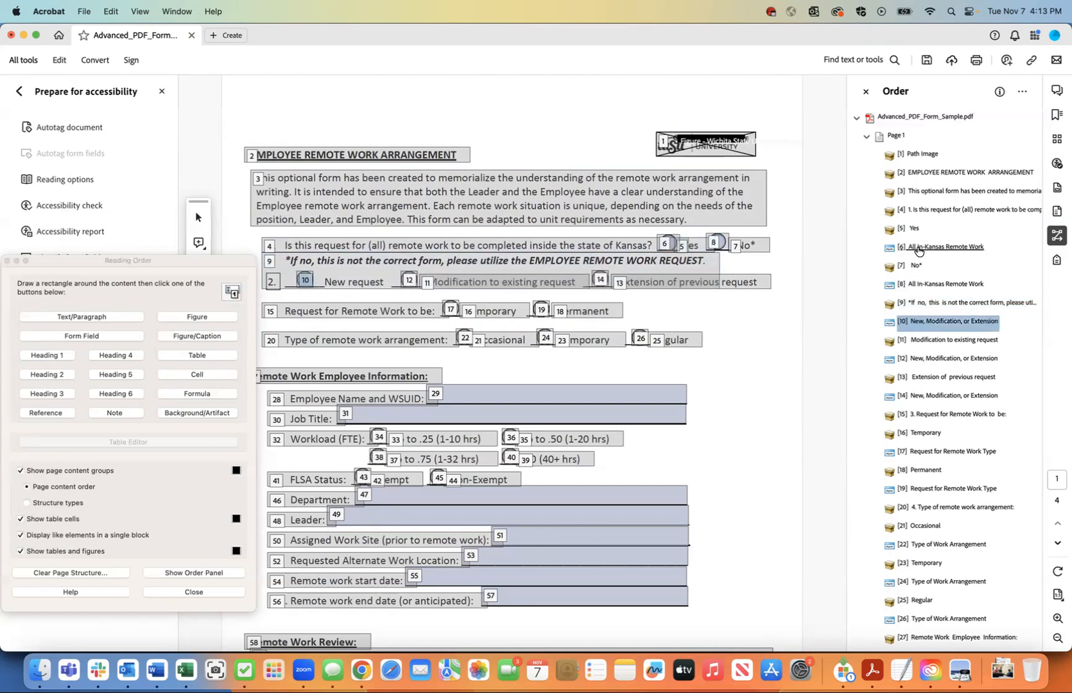
key(Down)
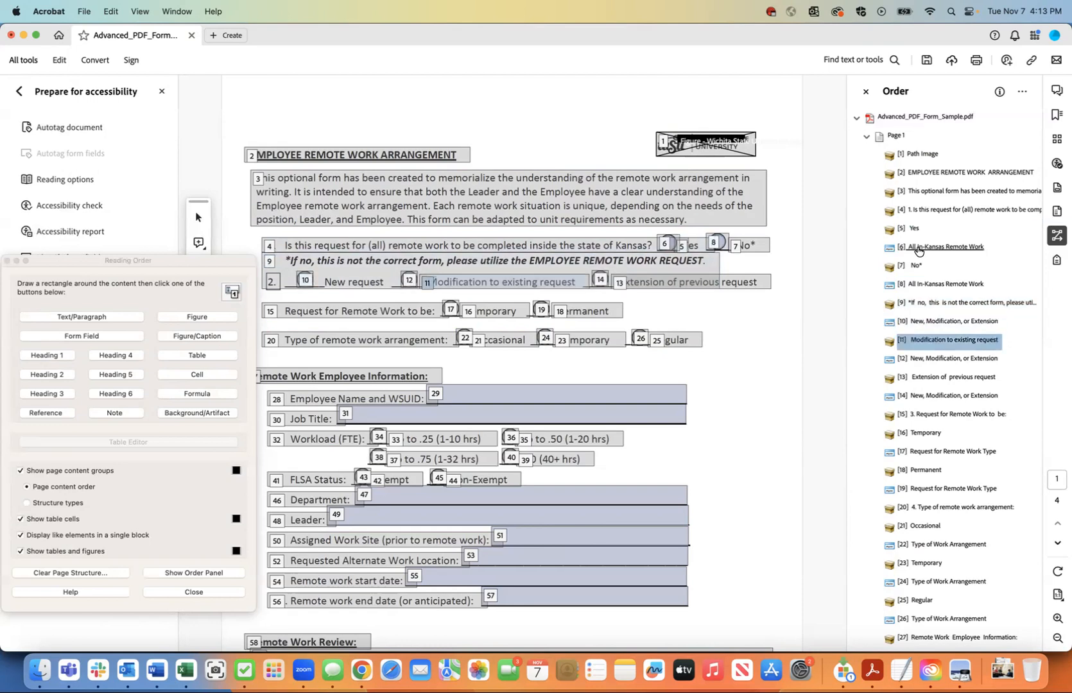
key(Up)
key(Down)
key(Up)
key(Up)
key(Down)
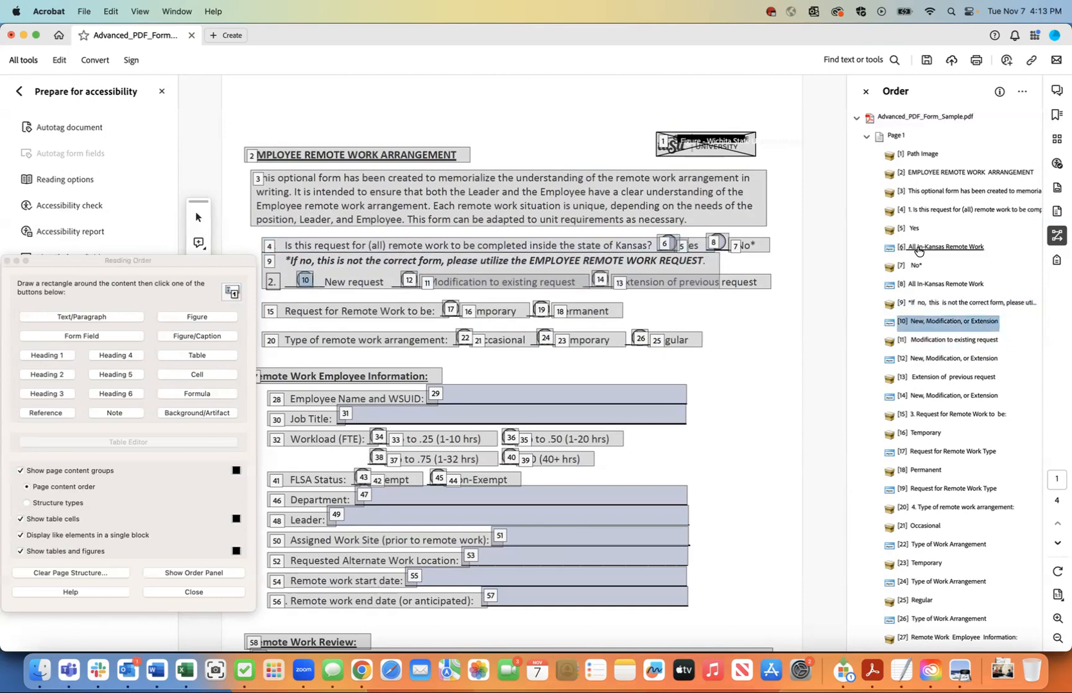
key(Down)
key(Down)
key(Down)
key(Down)
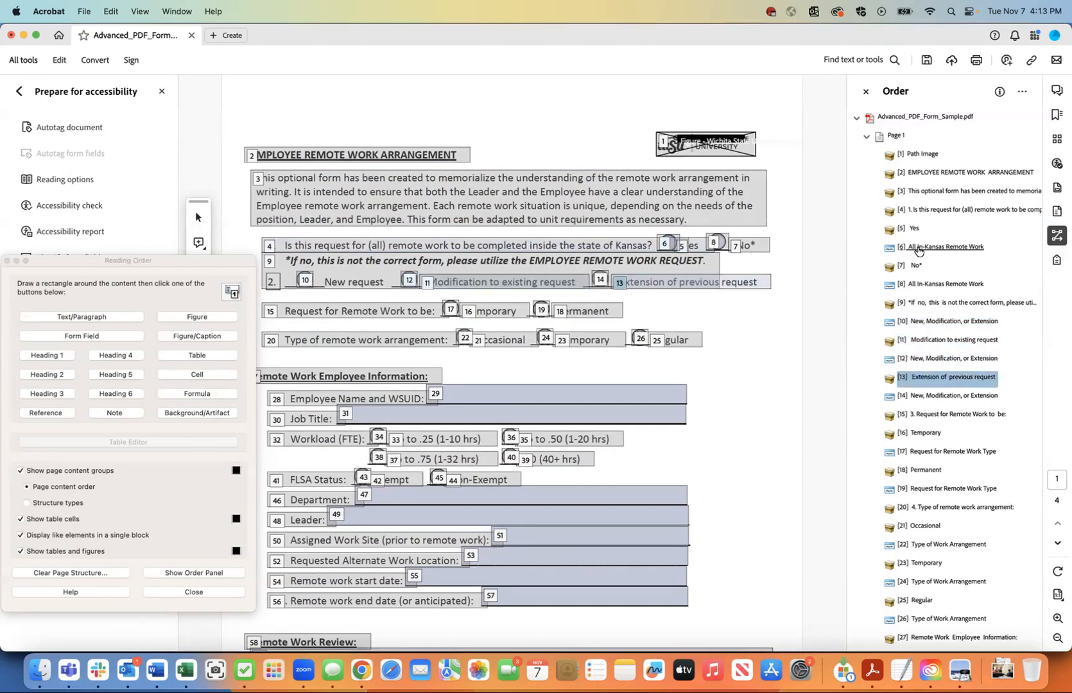
key(Down)
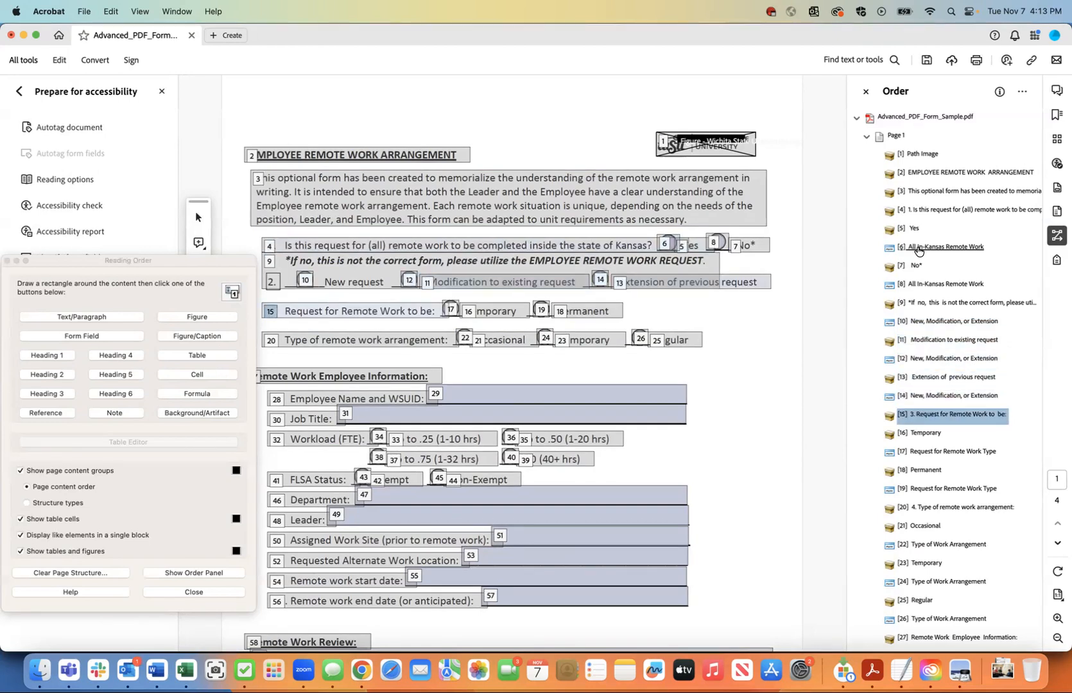
- Step through the entries of questions 3 and 4, from Temporary to the last Type of Work Arrangement field, and check their sequence
key(Down)
key(Down)
key(Down)
key(Down)
key(Down)
key(Down)
key(Down)
key(Down)
key(Down)
key(Down)
key(Down)
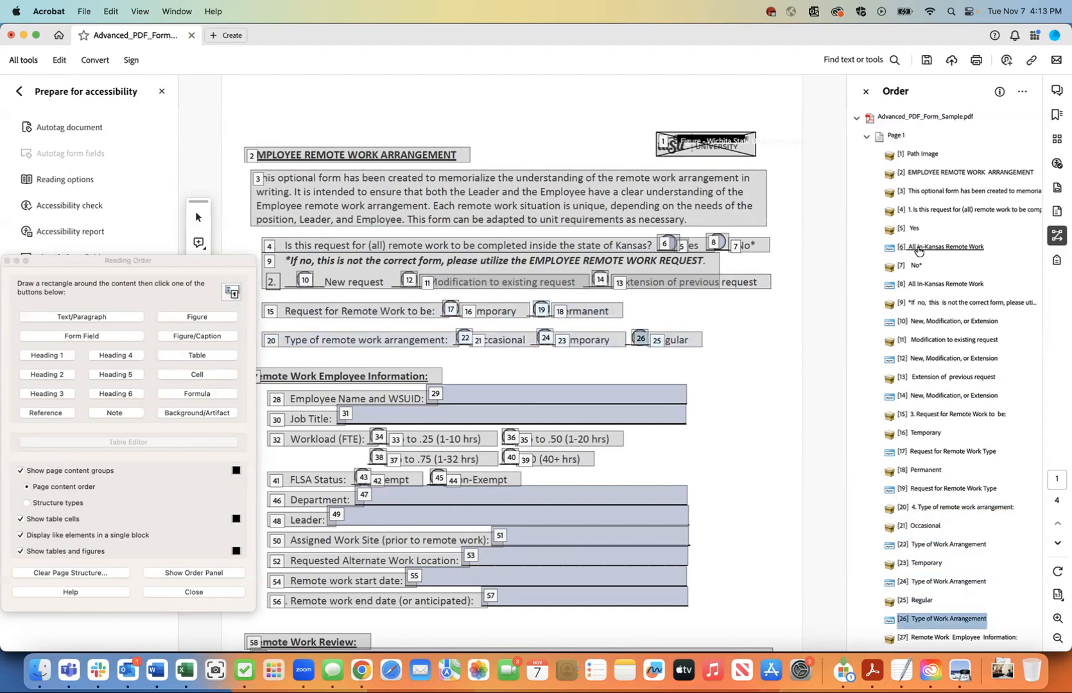
- Check the sequence of the Remote Work Employee Information entries from the section heading to the first FLSA Status field
key(Down)
key(Down)
key(Down)
key(Down)
key(Down)
key(Down)
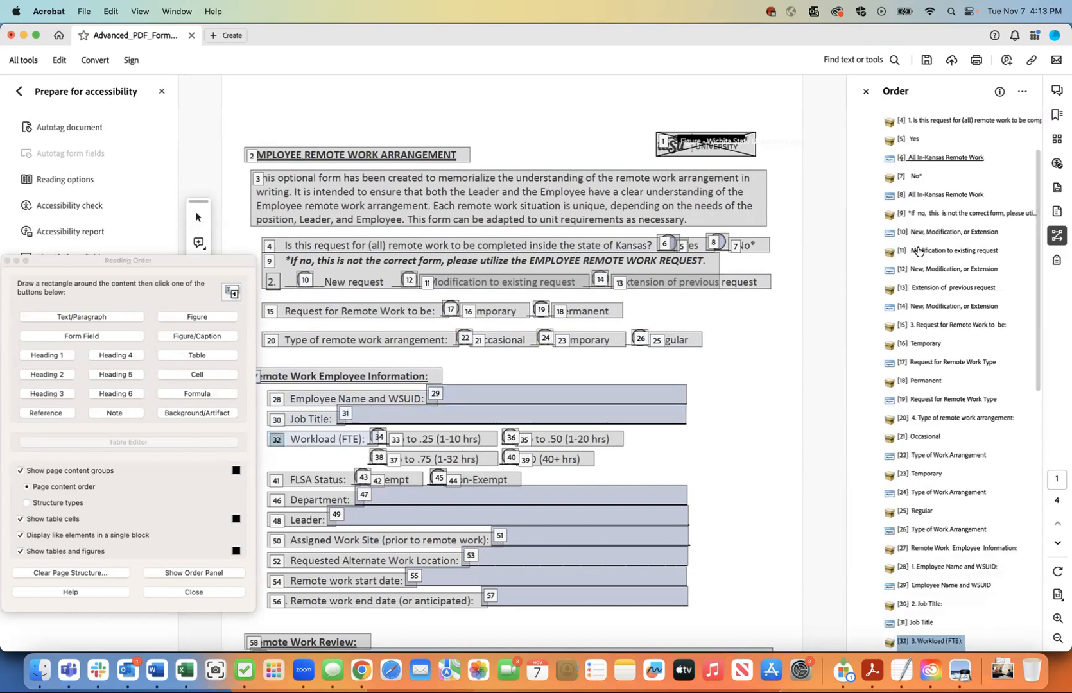
key(Down)
key(Down)
key(Down)
key(Down)
key(Down)
key(Down)
key(Down)
key(Down)
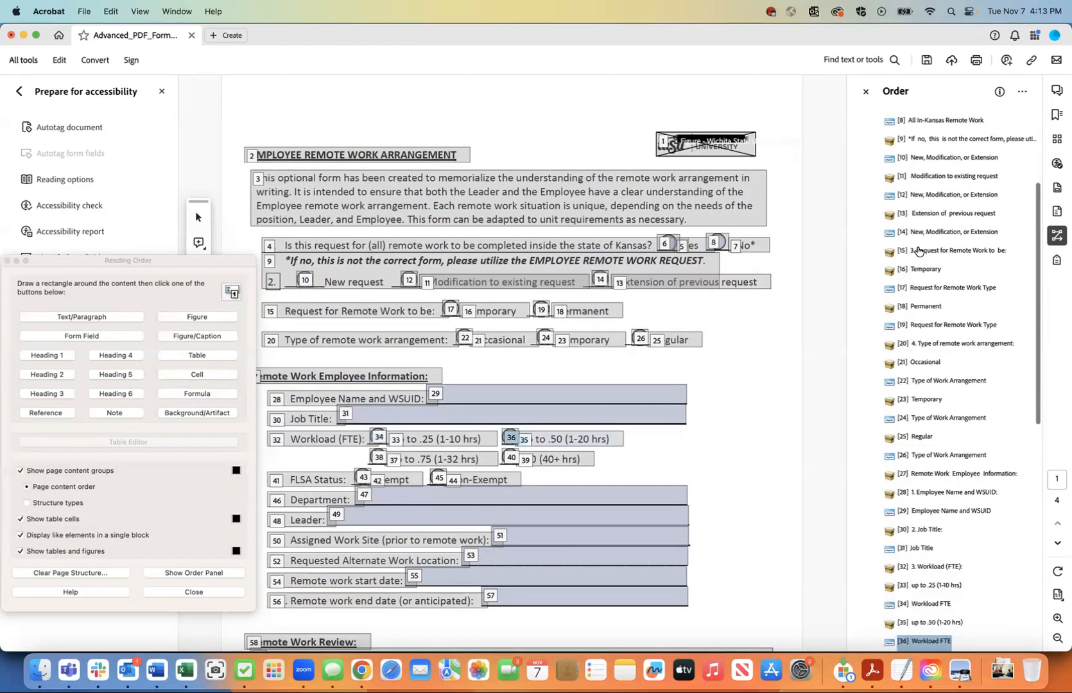
key(Down)
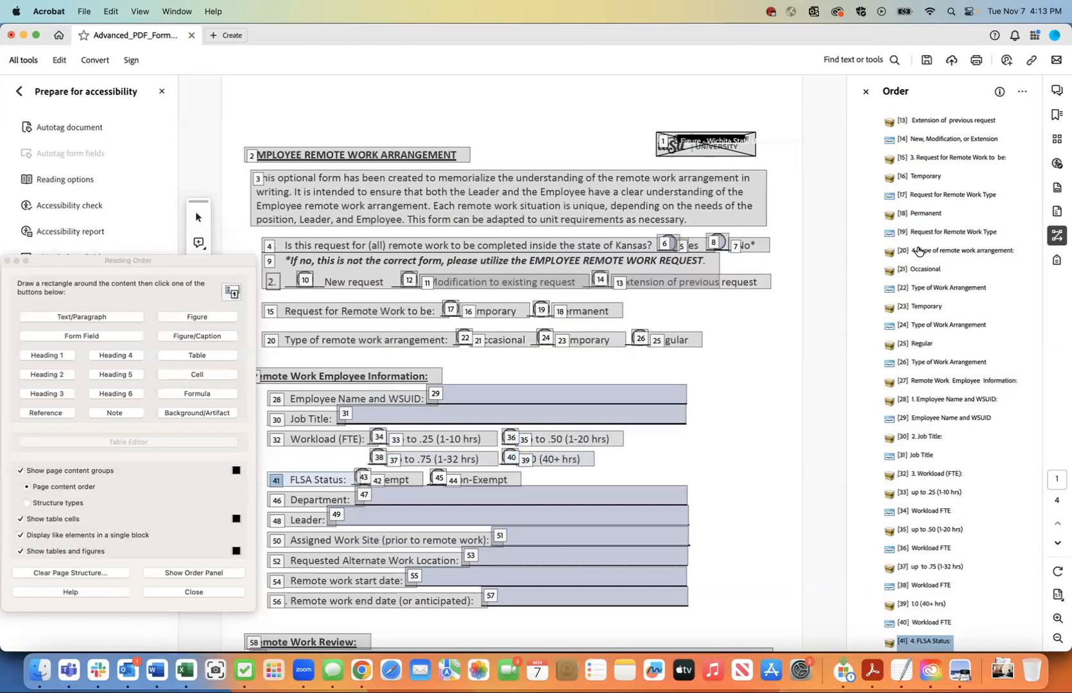
key(Down)
key(Down)
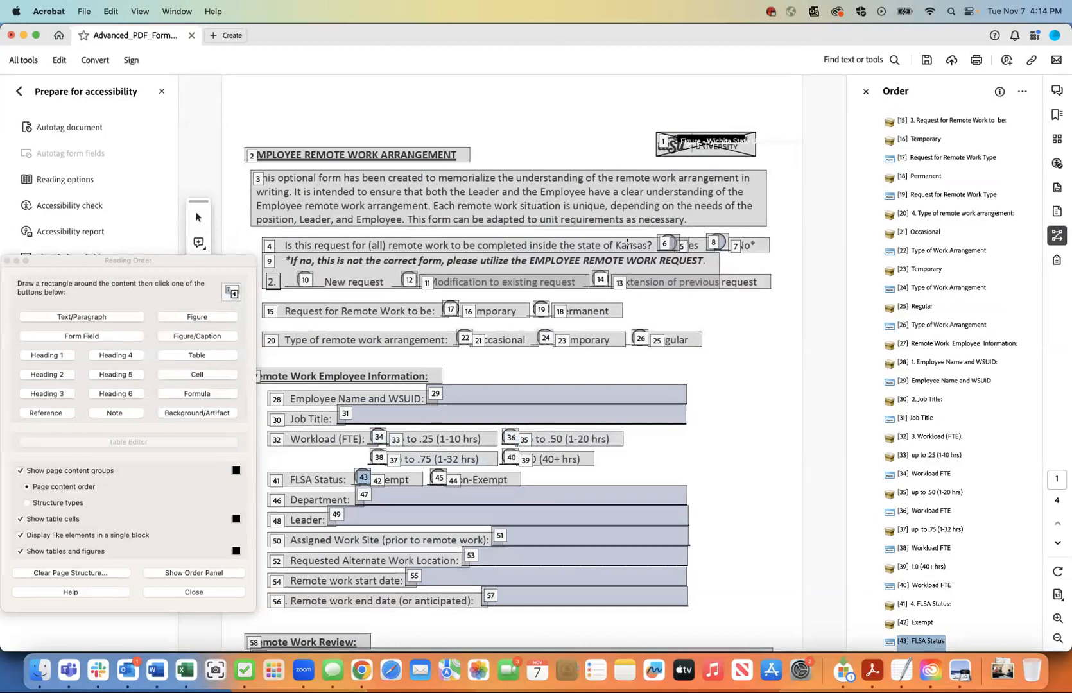
- Step through page 1's remaining entries from Non-Exempt to the Remote Work Arrangement Review Date field and check their sequence
scroll(891, 455, down, 5)
scroll(891, 455, down, 2)
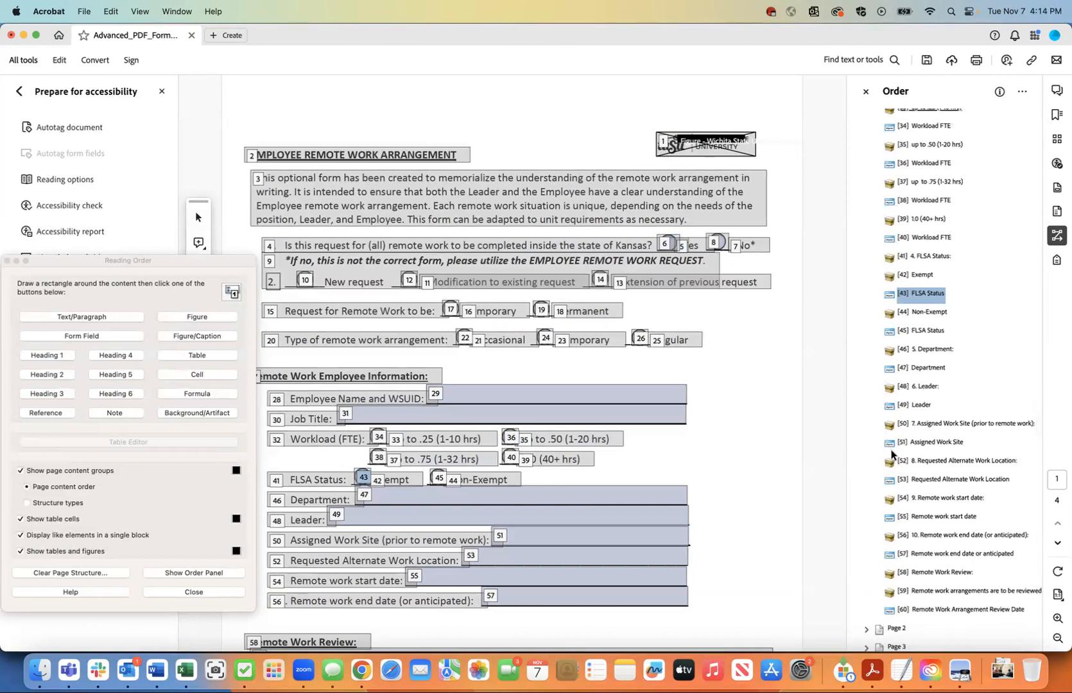
key(Down)
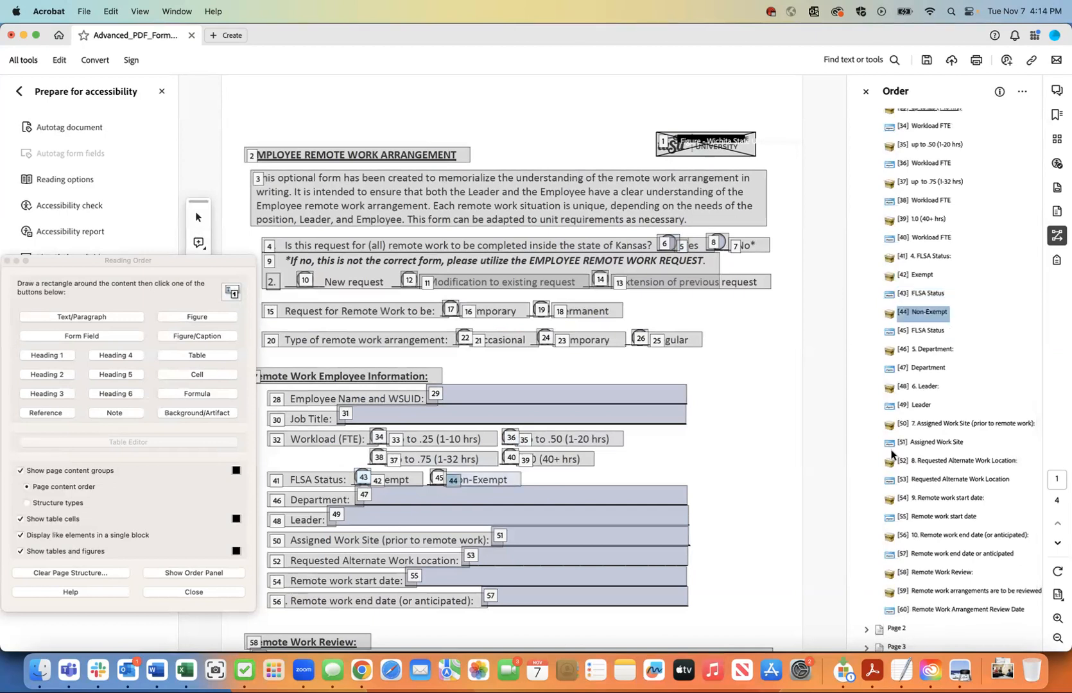
key(Down)
key(Down)
key(Down)
key(Down)
key(Down)
key(Down)
key(Down)
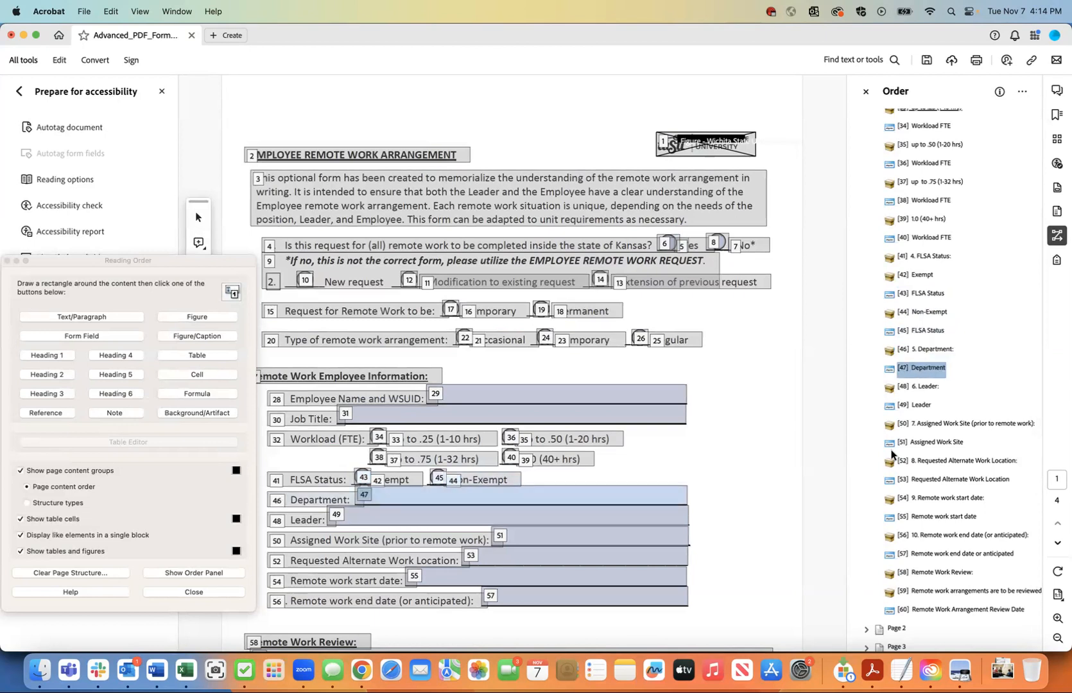
key(Down)
key(Down)
key(Down)
key(Down)
key(Down)
key(Down)
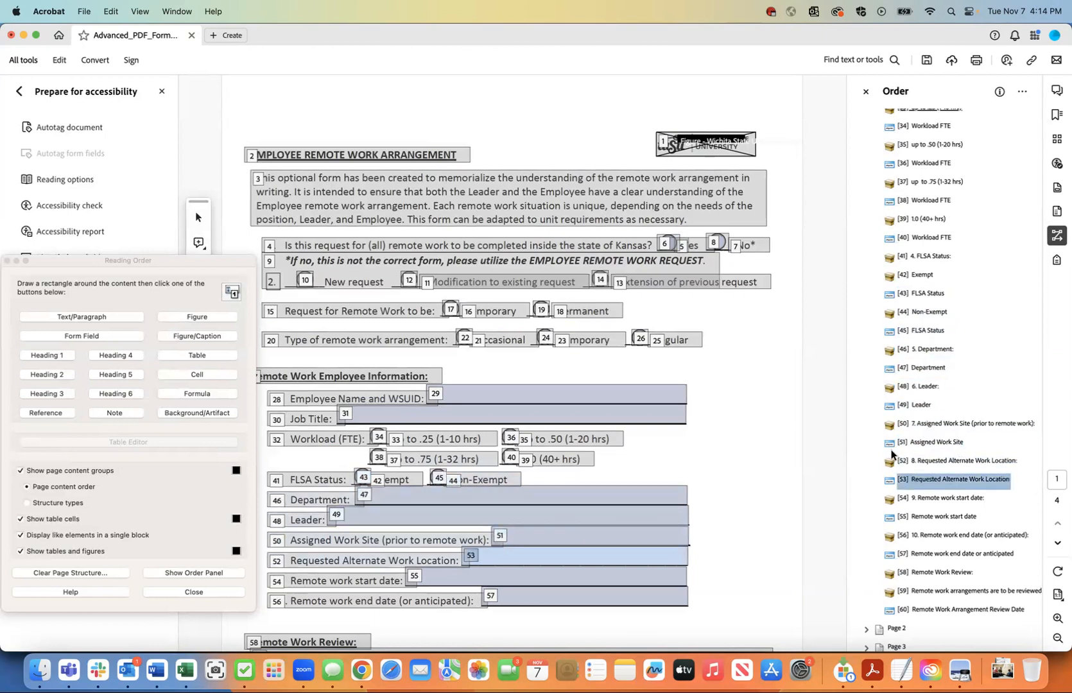
key(Down)
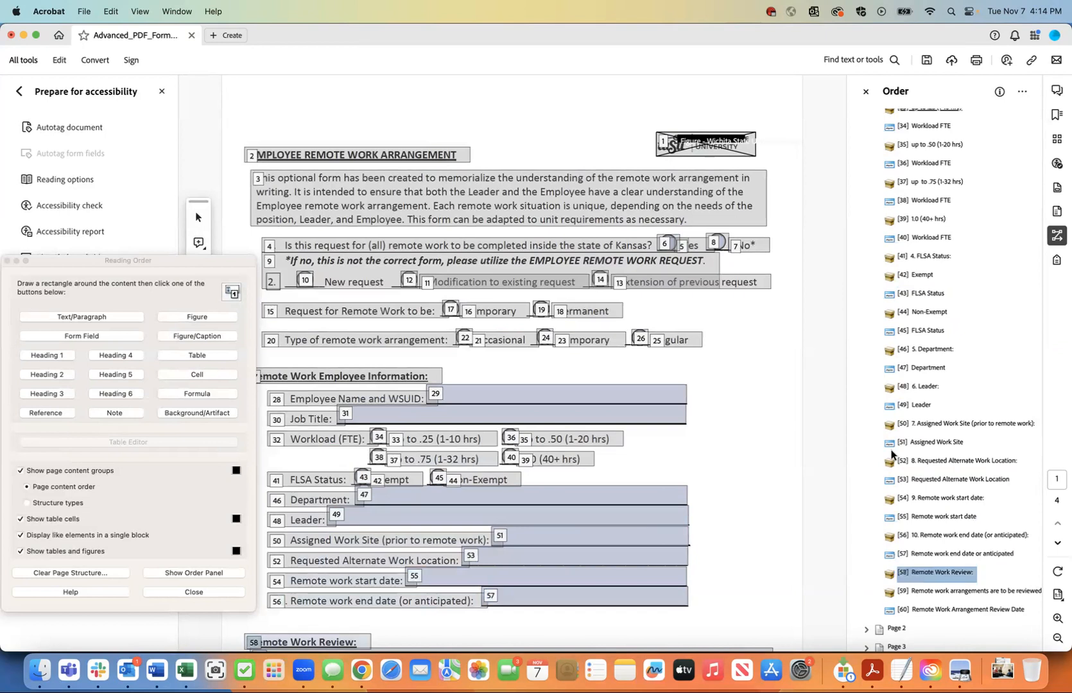
scroll(696, 500, down, 8)
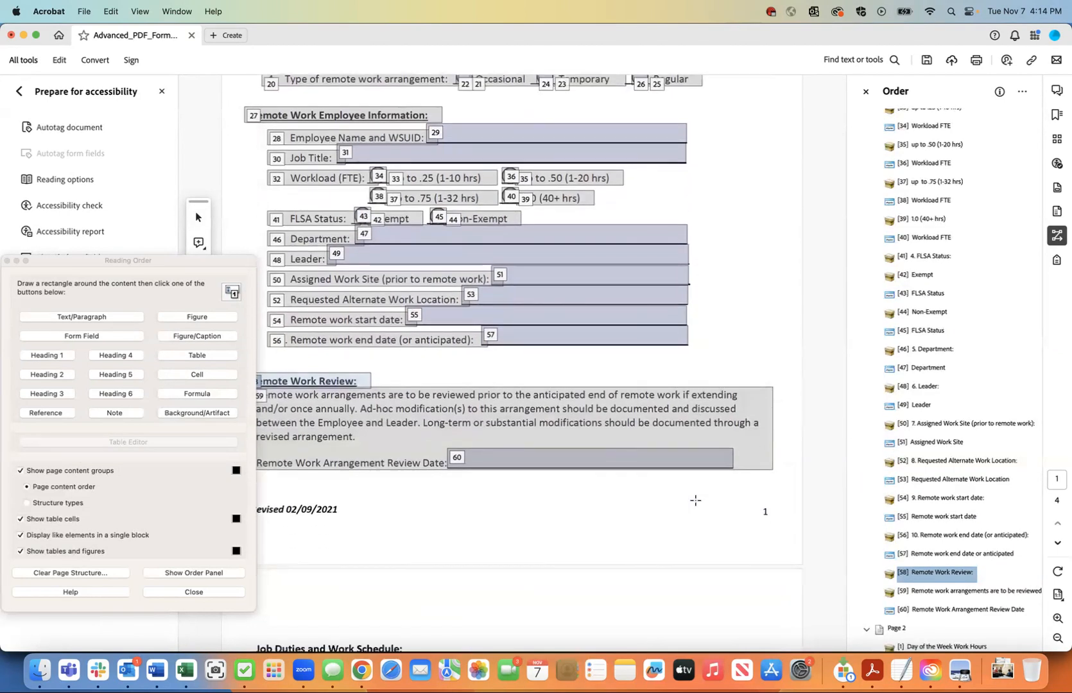
key(Down)
key(Down)
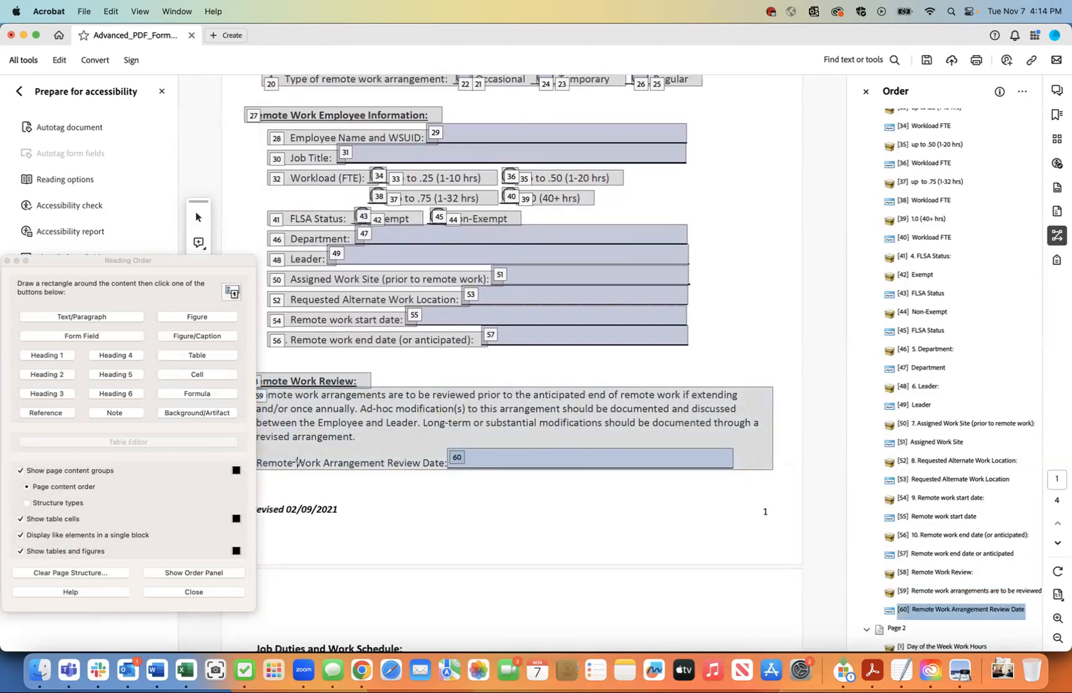
- Save the PDF, then show the accessibility tags with the first list under the first section collapsed
click(83, 12)
click(90, 99)
click(1057, 259)
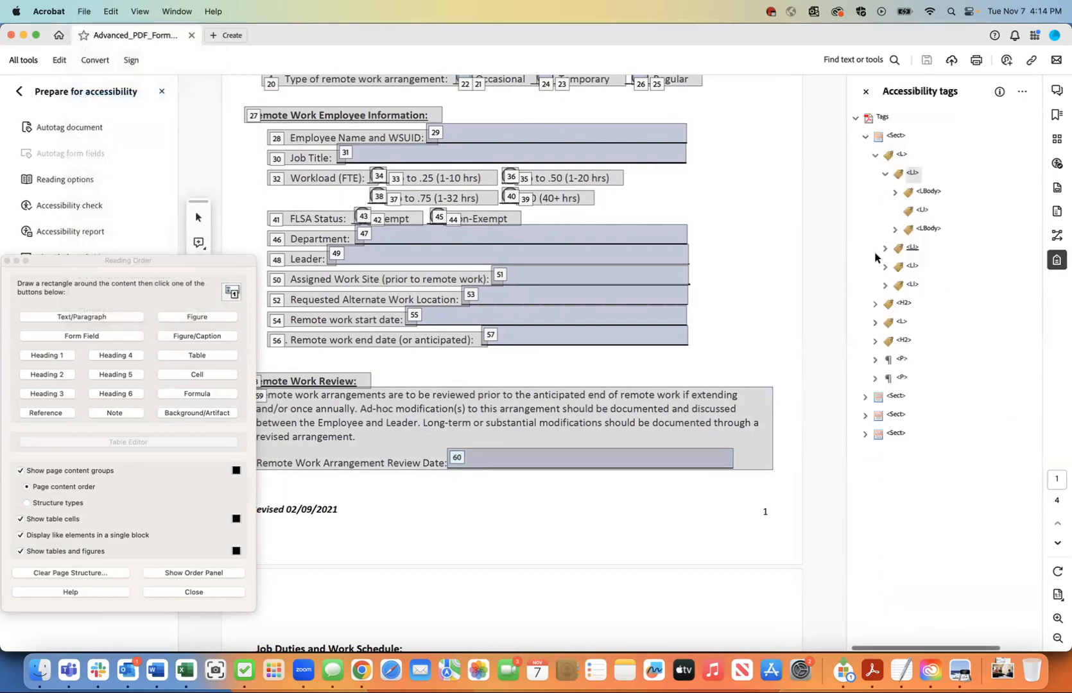
click(875, 156)
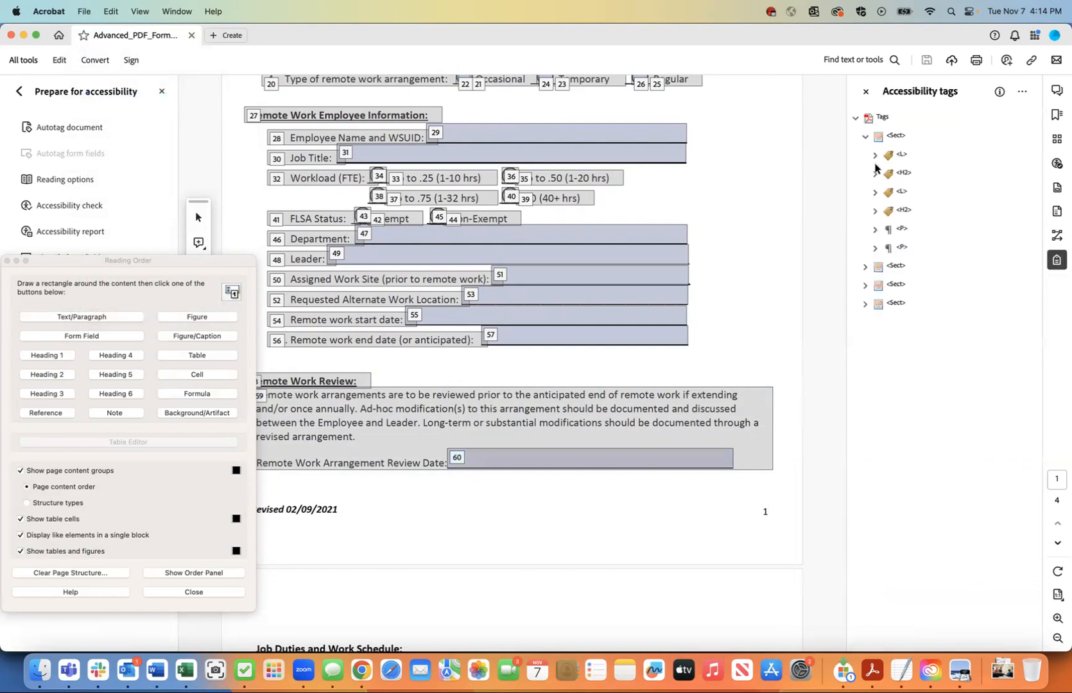
- Examine the contents of the first section's two paragraph tags, including the Remote Work Arrangement Review Date form tag
click(900, 231)
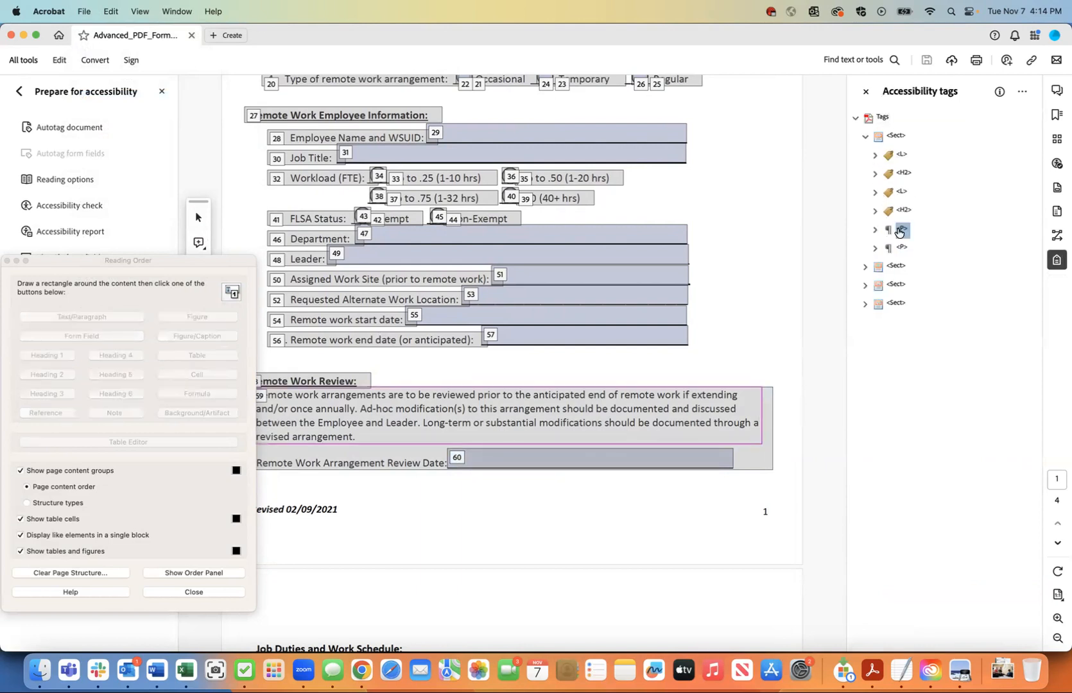
click(873, 231)
click(913, 250)
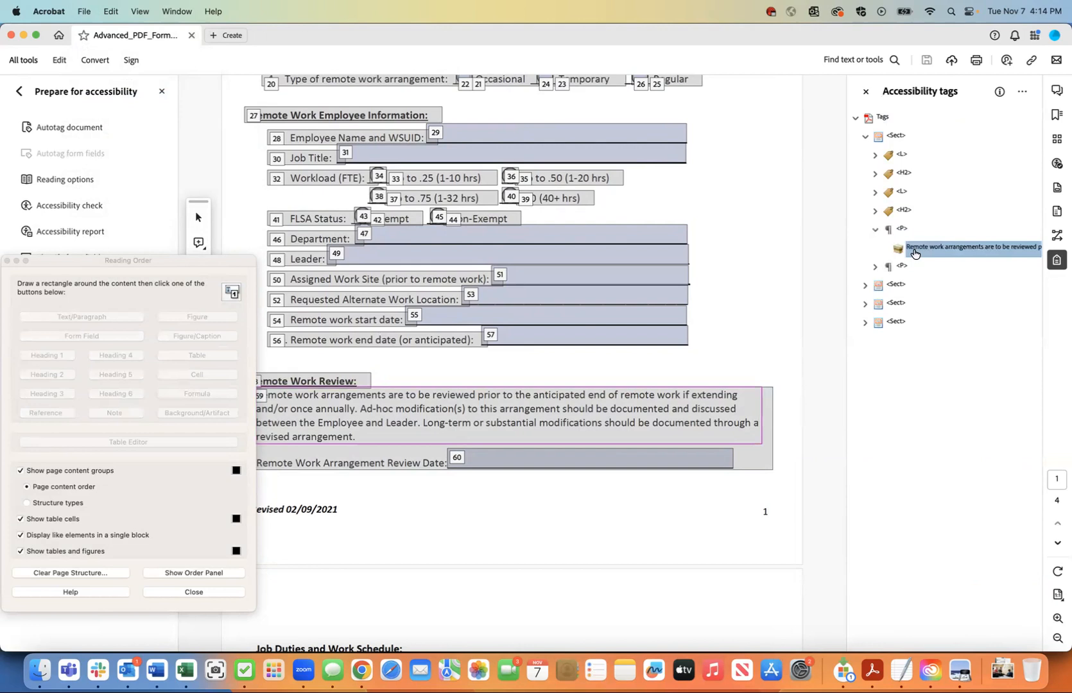
click(875, 229)
click(903, 250)
click(874, 249)
click(873, 249)
click(874, 249)
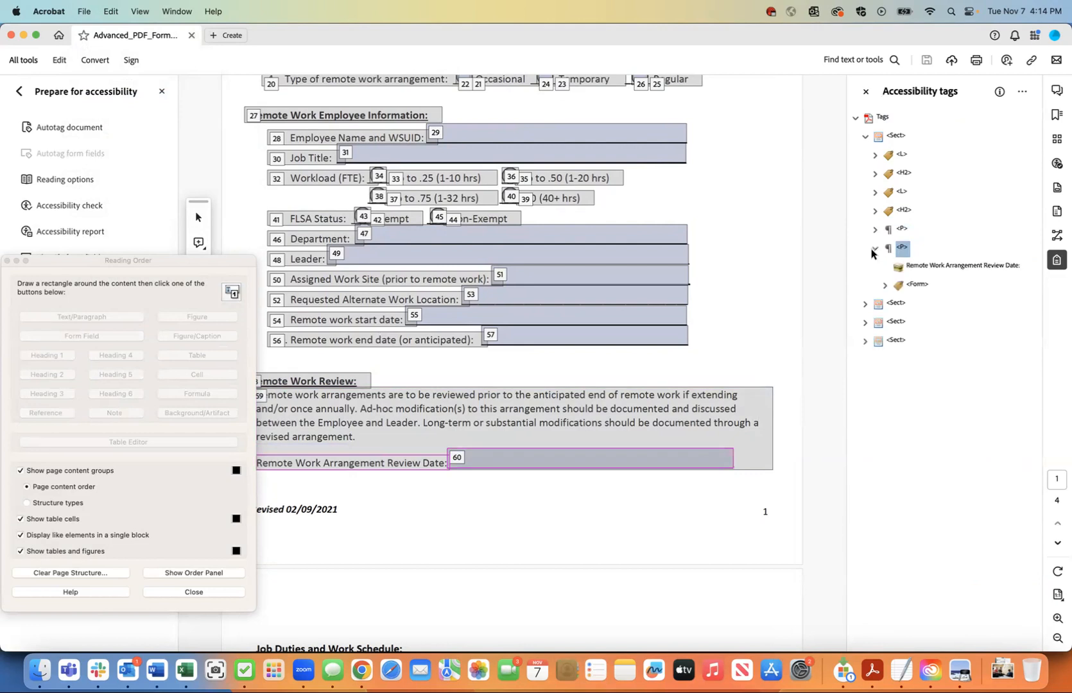
click(917, 285)
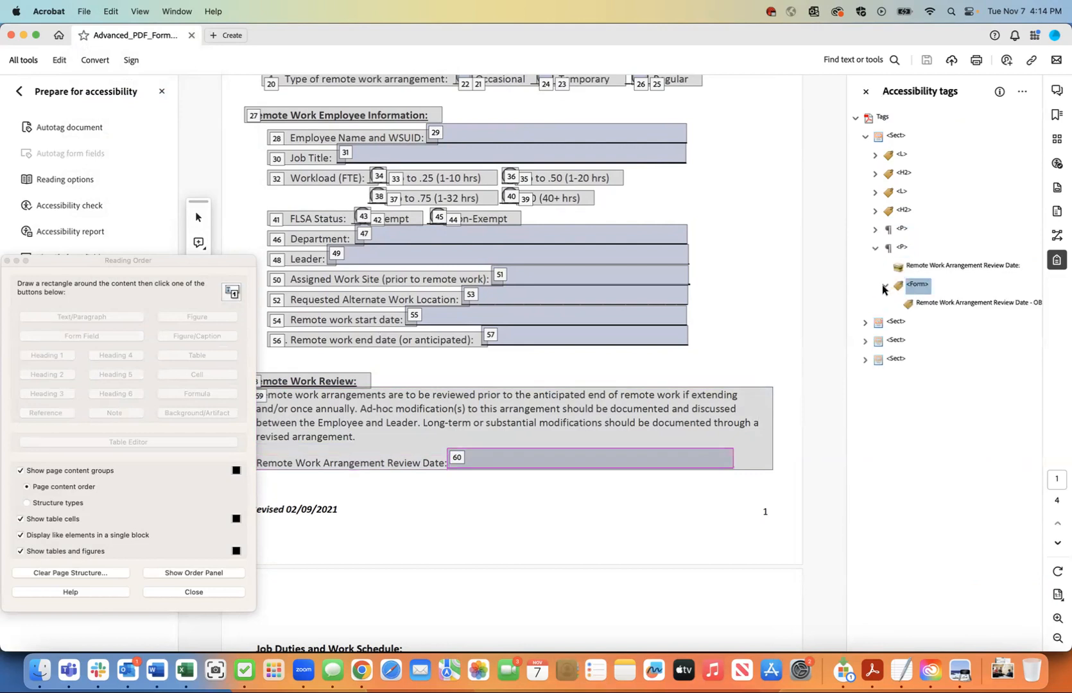
click(874, 248)
- Examine the first list's tags down to the contents of its first list item's first LBody
click(901, 156)
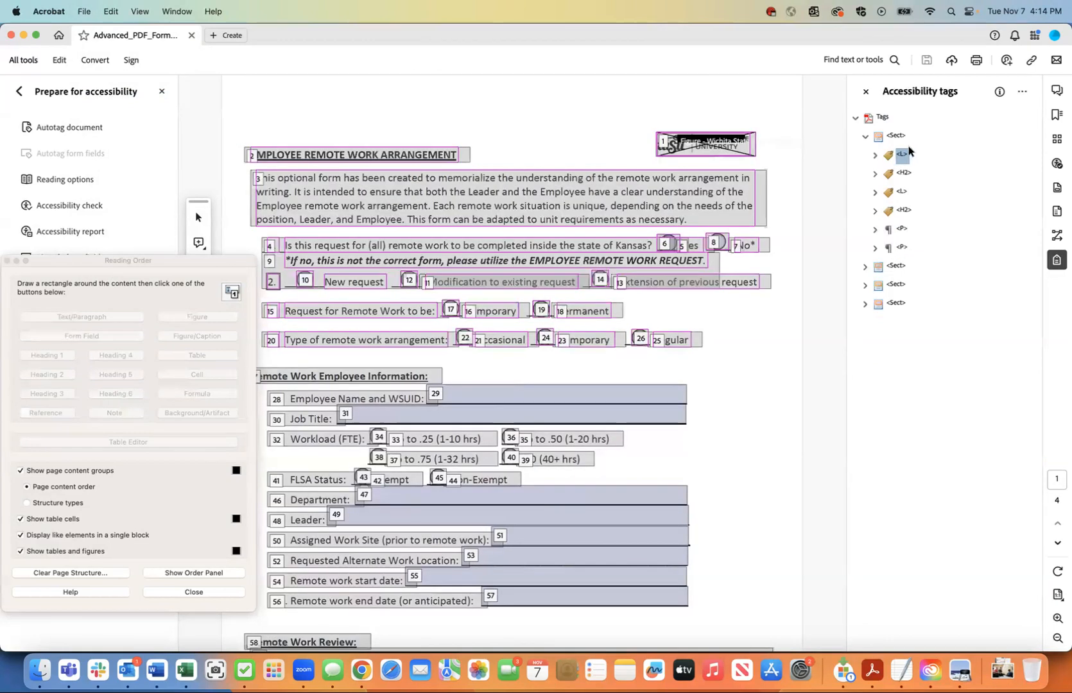
click(875, 156)
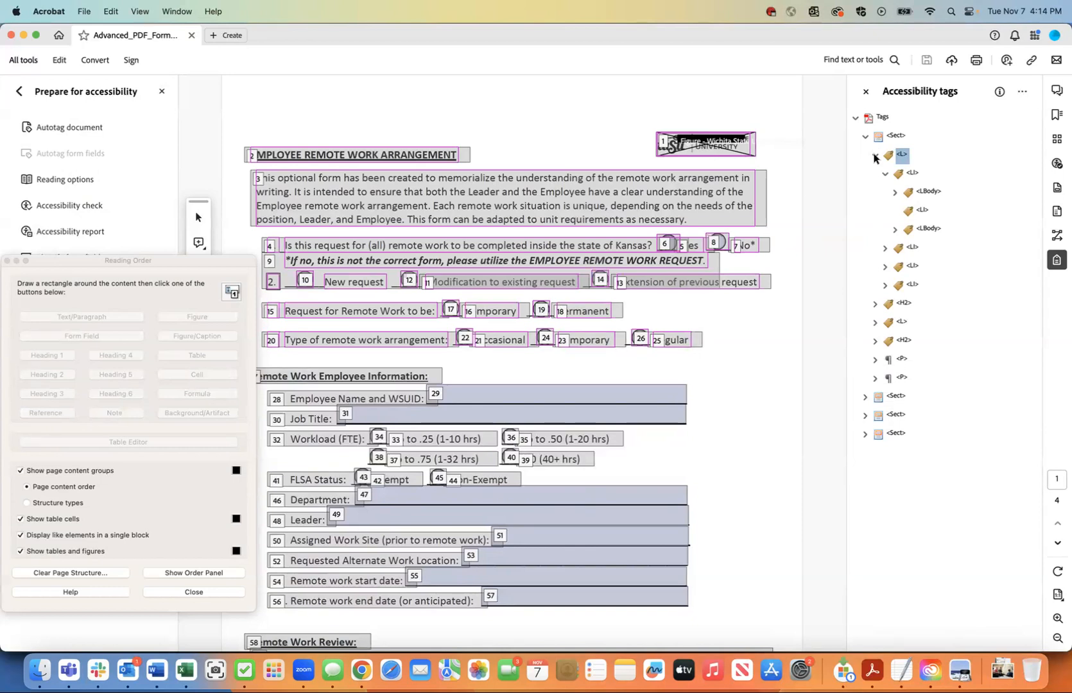
click(925, 193)
click(922, 212)
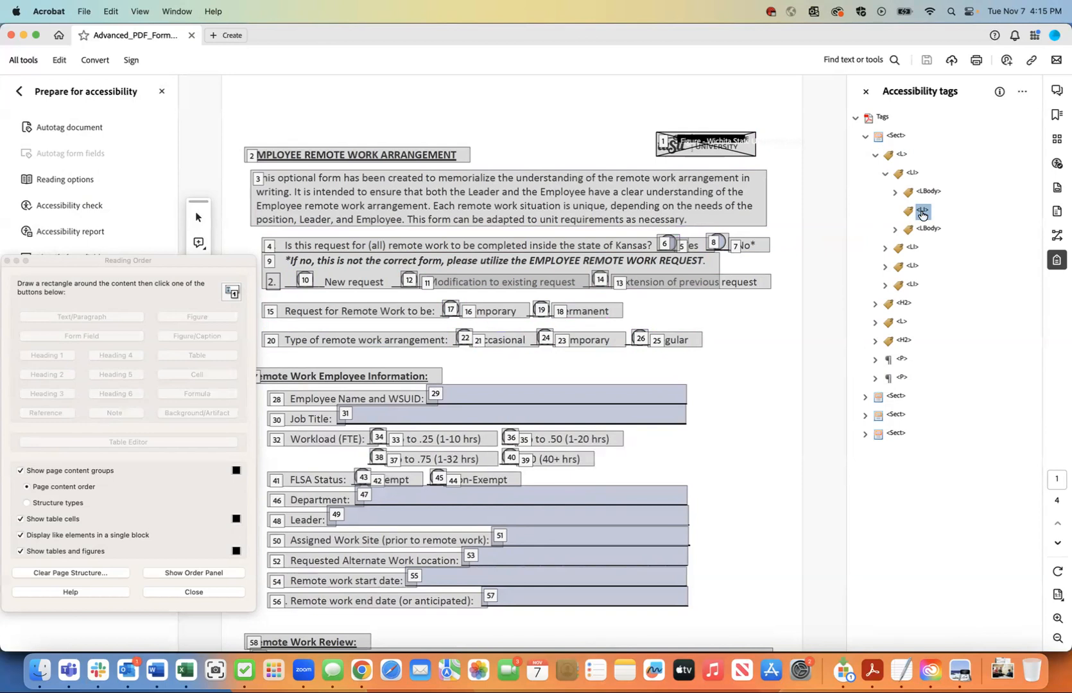
click(895, 192)
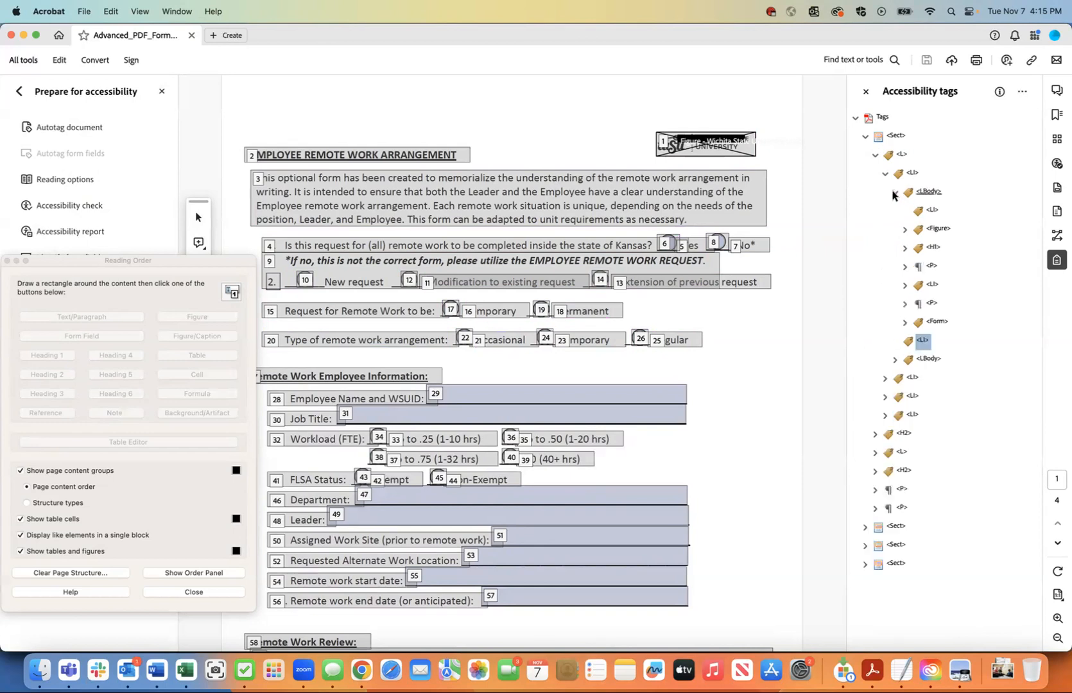
click(928, 212)
- Move the logo's Figure tag out of the first list's LBody to be the first child of the first Sect tag
click(934, 229)
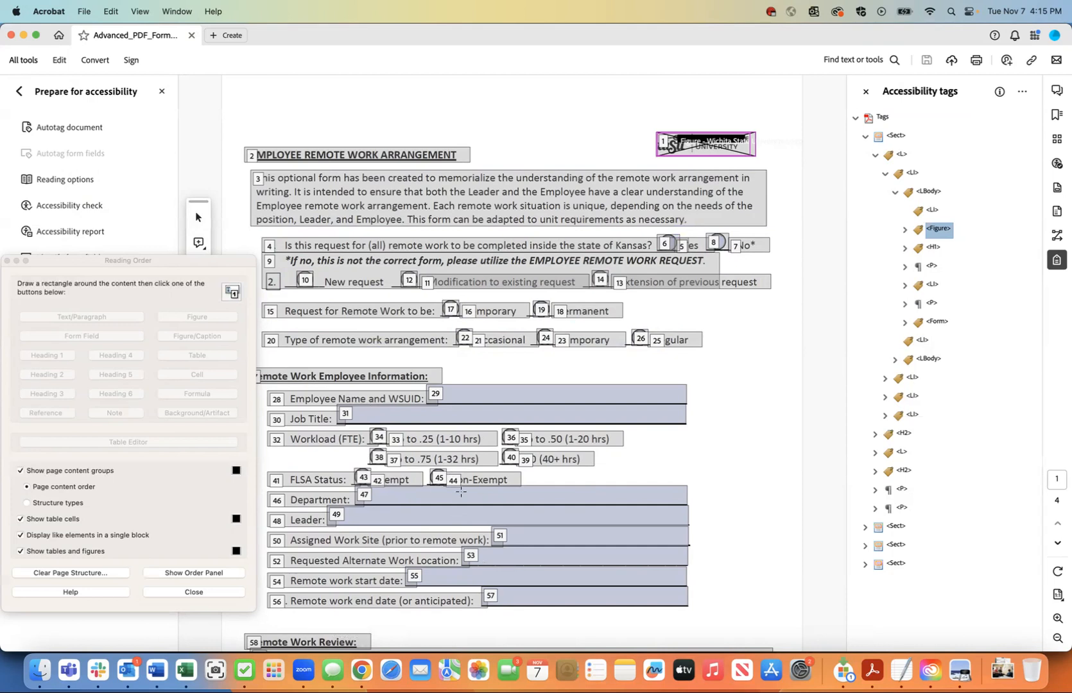
right_click(935, 232)
click(861, 274)
click(895, 136)
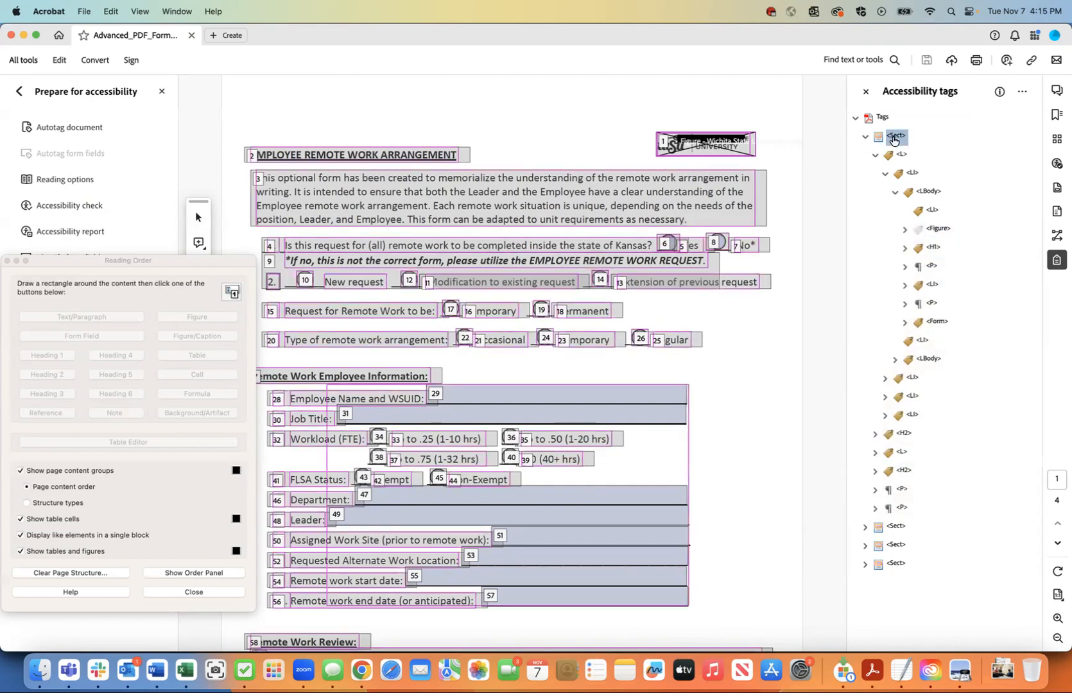
click(904, 228)
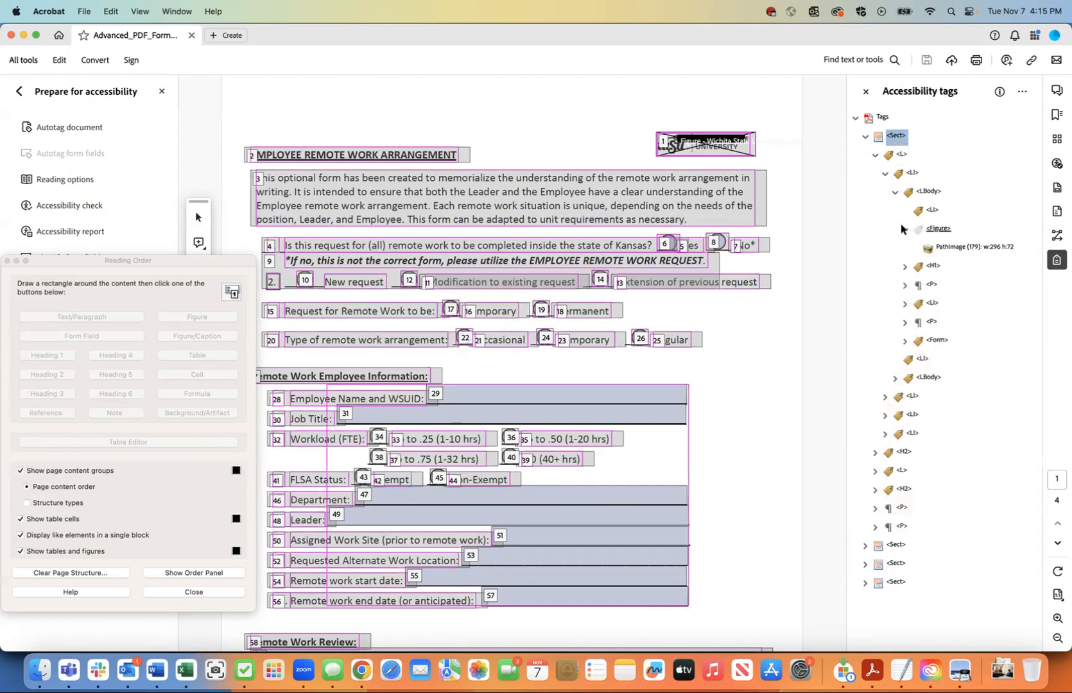
click(934, 230)
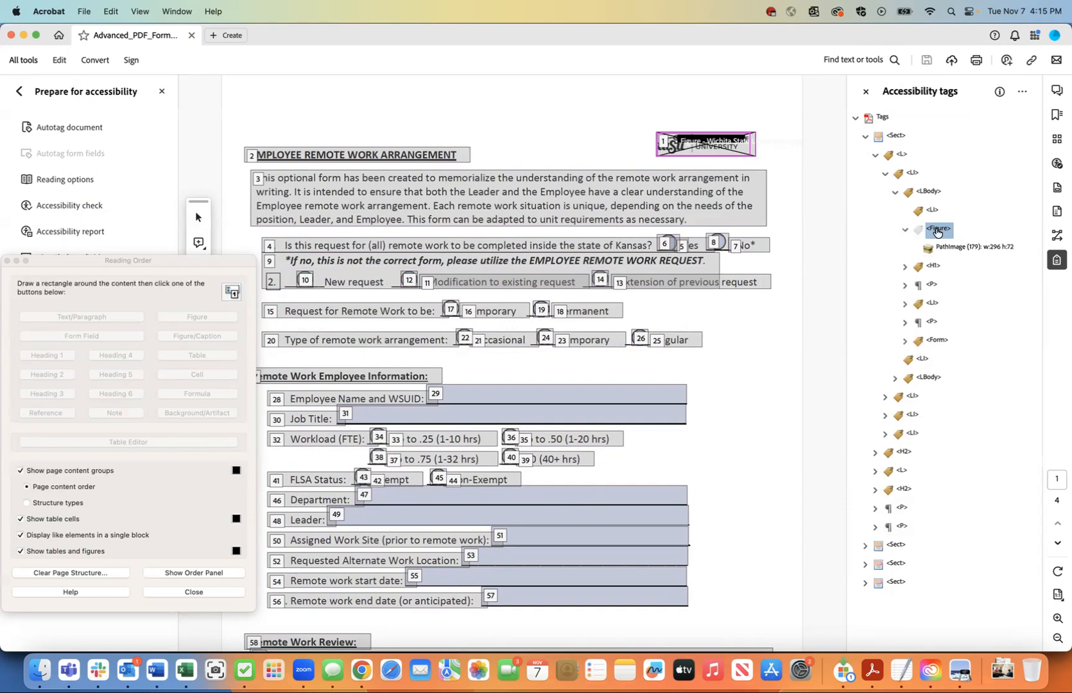
click(903, 229)
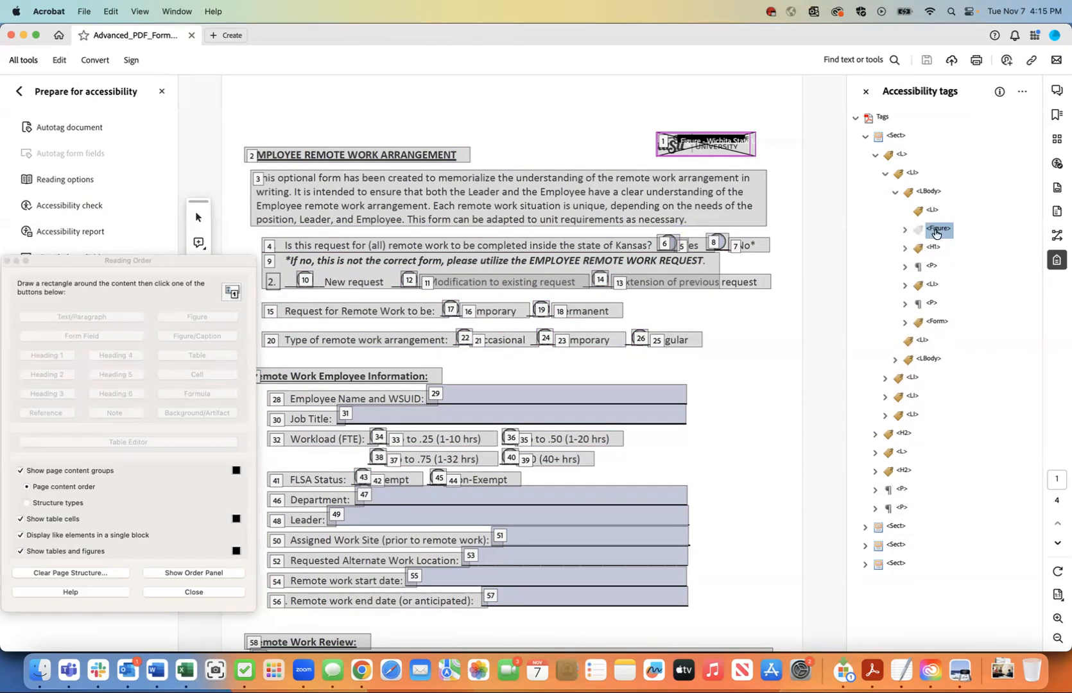
click(895, 137)
right_click(895, 137)
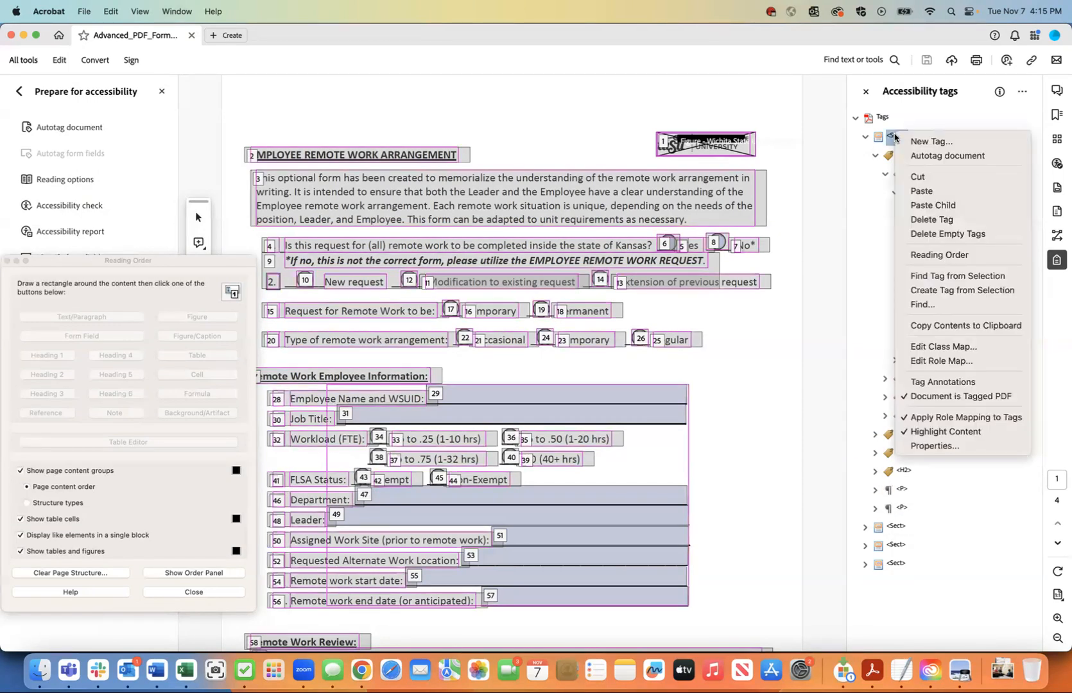
click(920, 207)
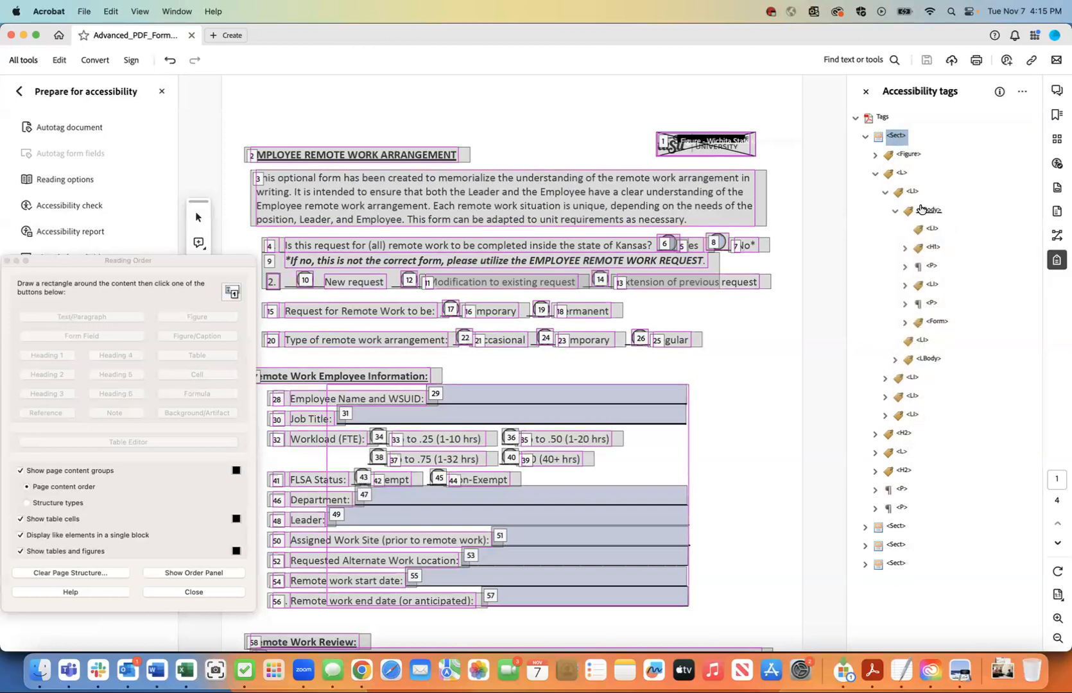
click(908, 155)
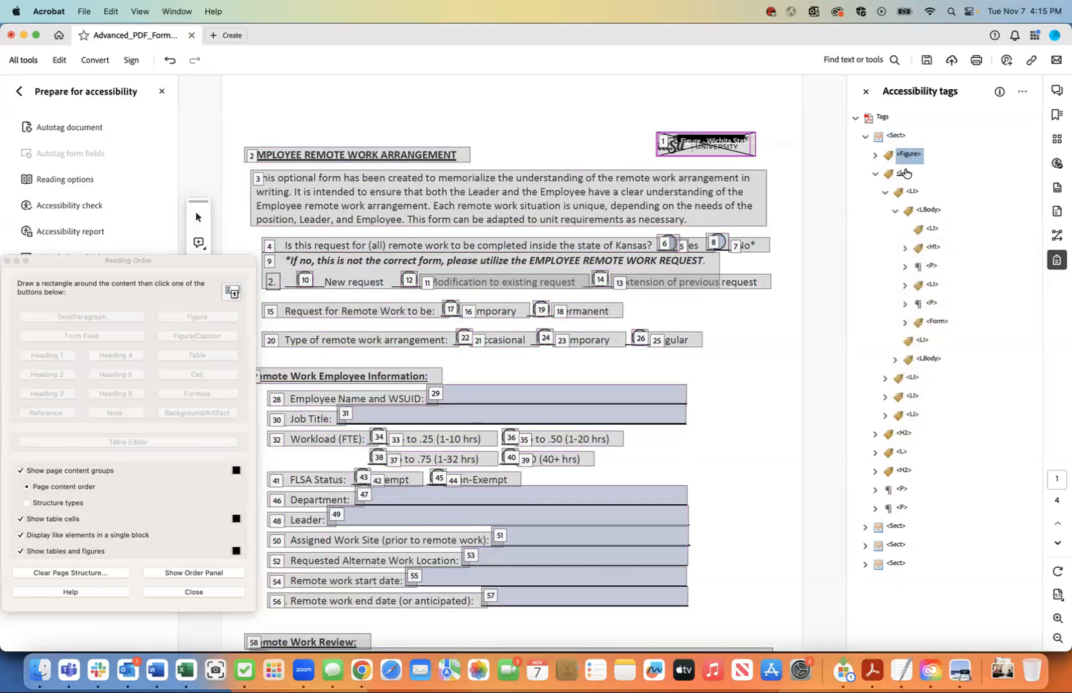
- Delete the empty LI tag at the start of the first list's first LBody
click(904, 173)
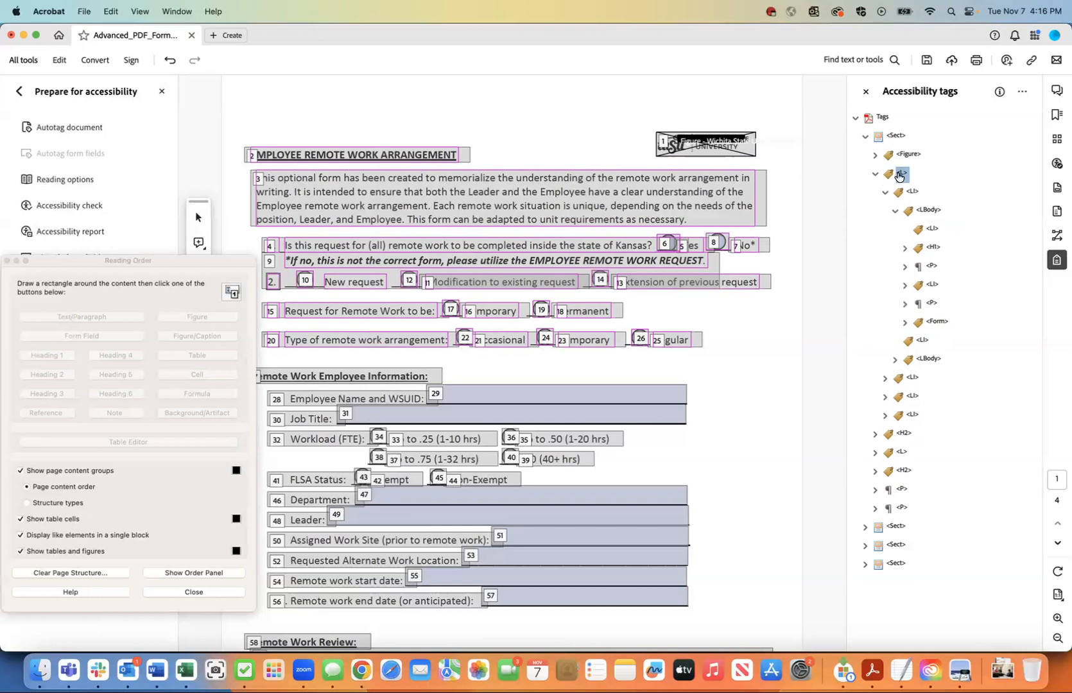
click(931, 268)
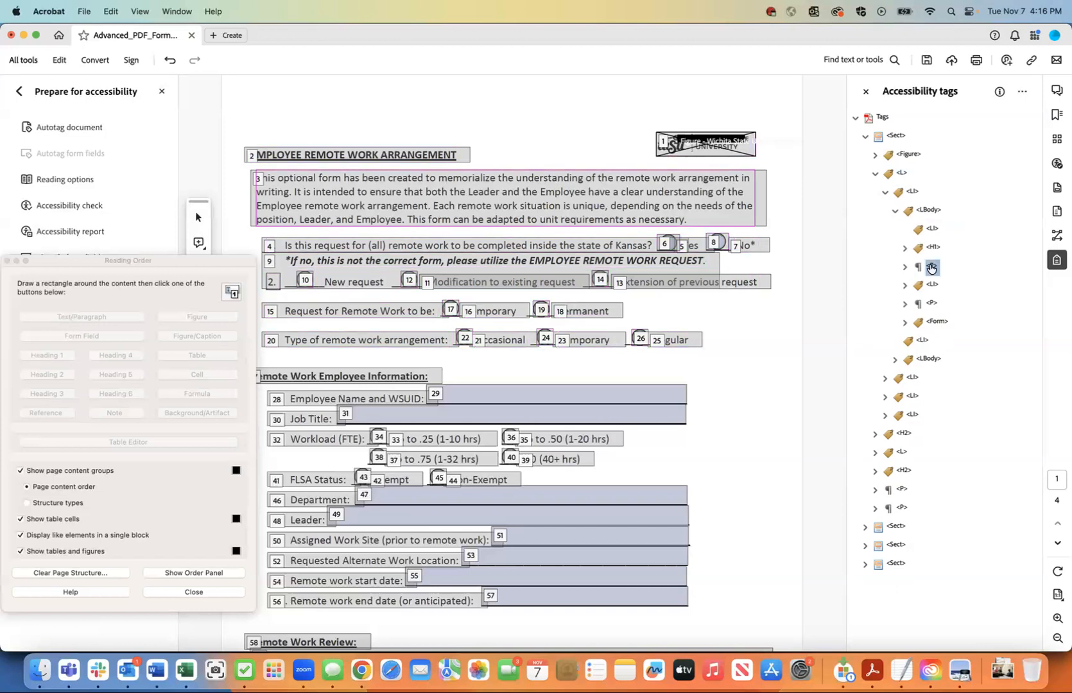
click(930, 306)
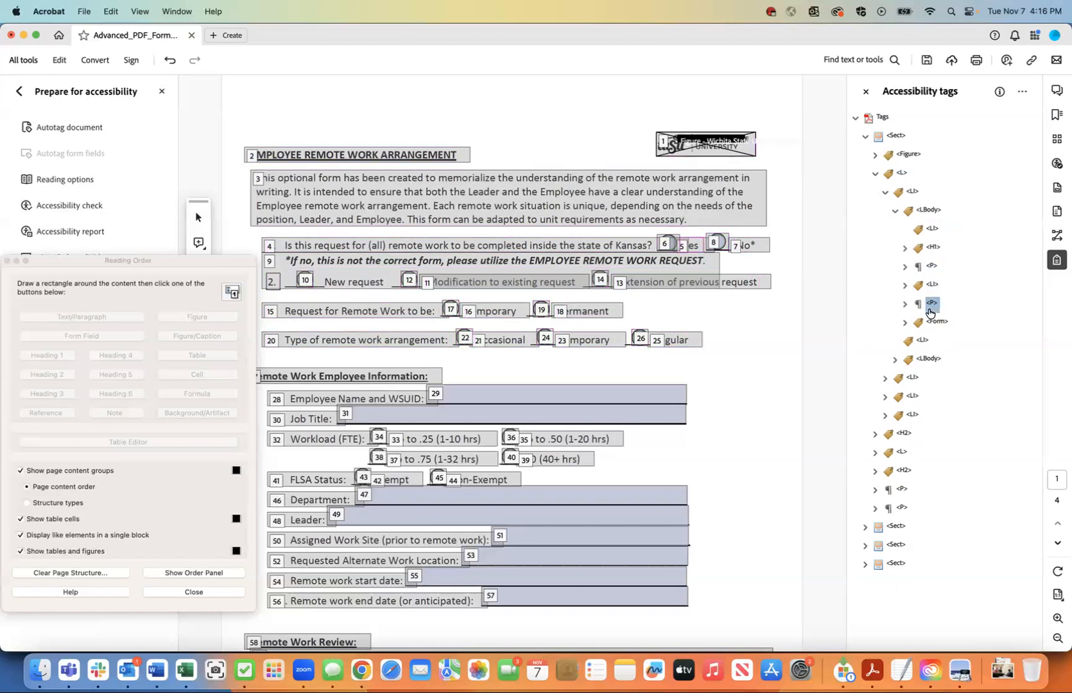
click(929, 229)
right_click(929, 230)
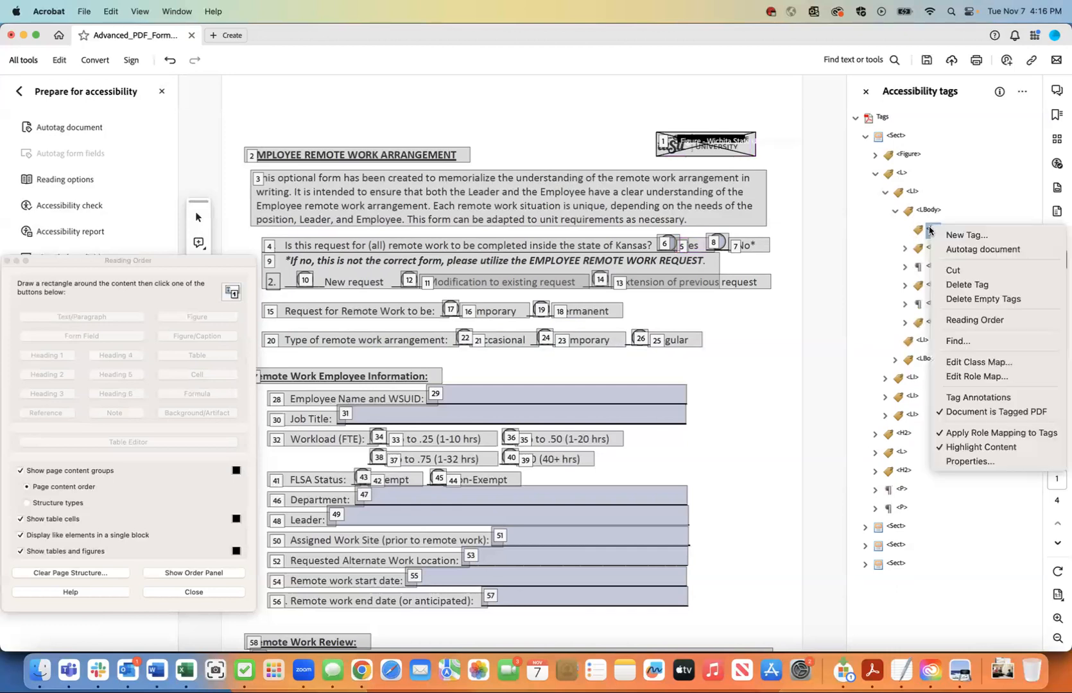
click(950, 284)
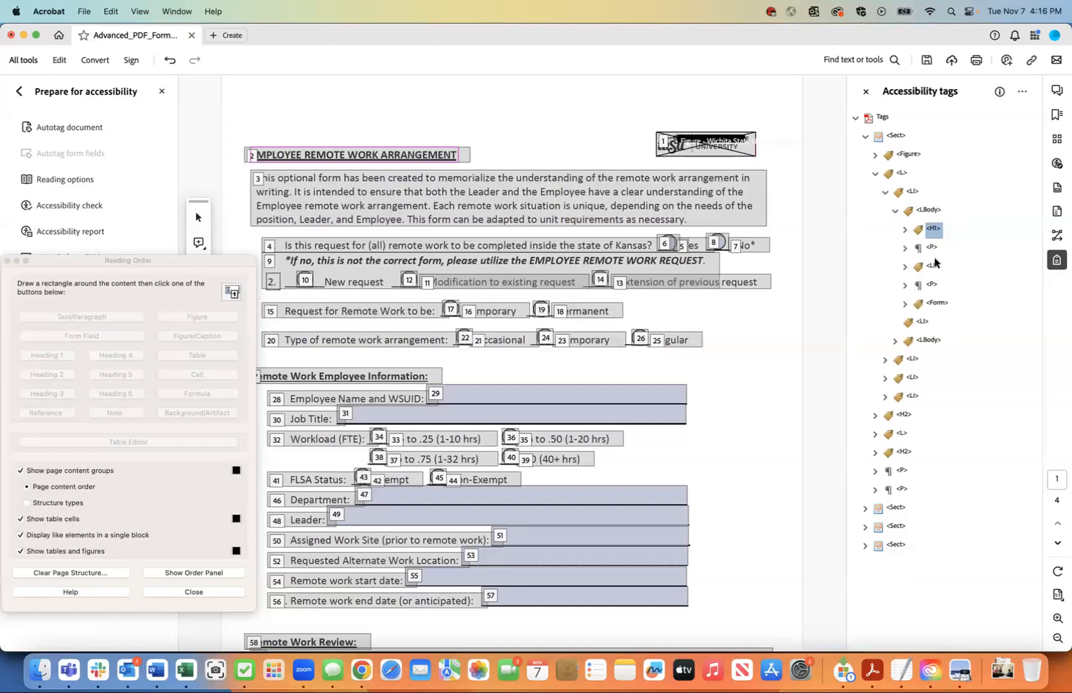
- Move the Employee Remote Work Arrangement H1 tag out of the list to directly after the Figure tag
right_click(932, 232)
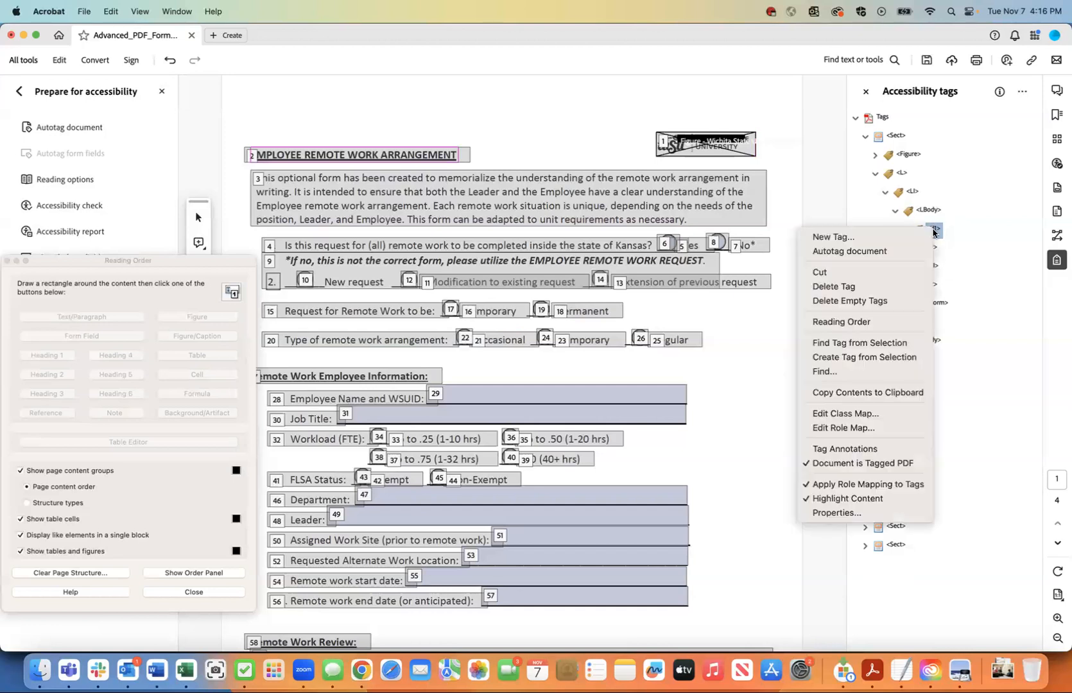
click(897, 272)
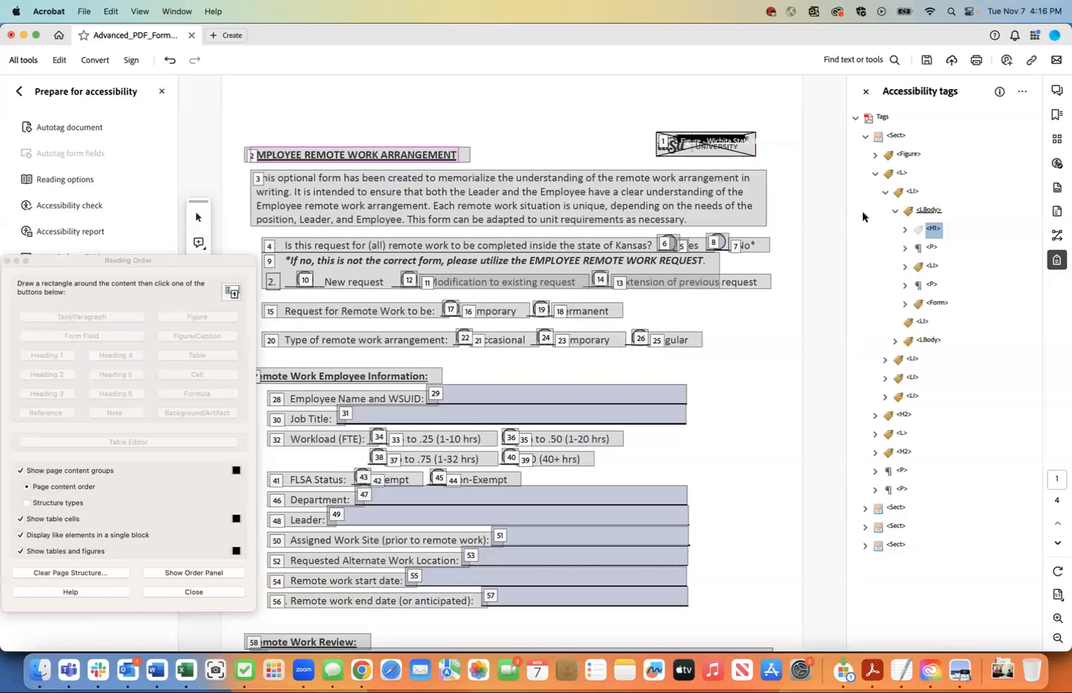
click(907, 155)
right_click(907, 156)
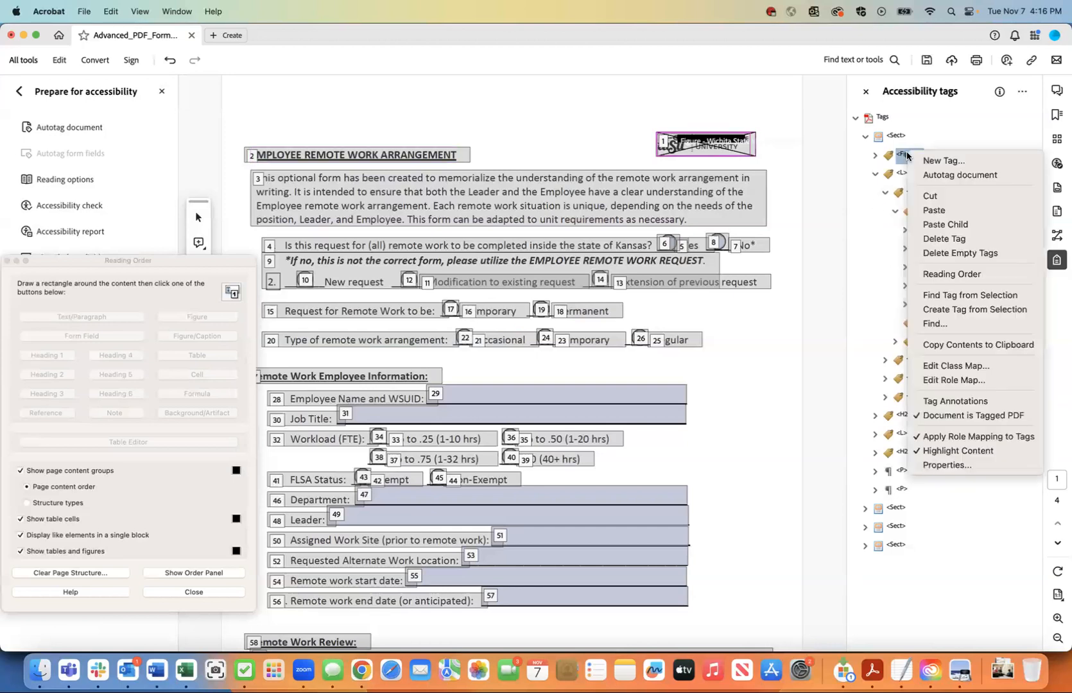
click(923, 212)
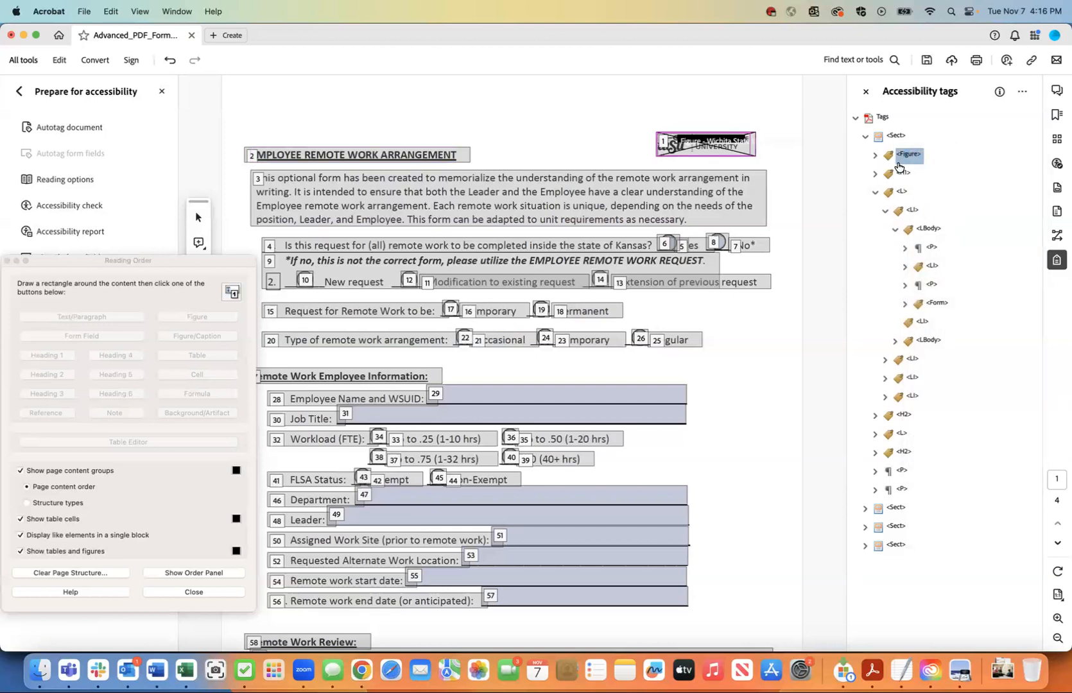
key(Down)
key(Down)
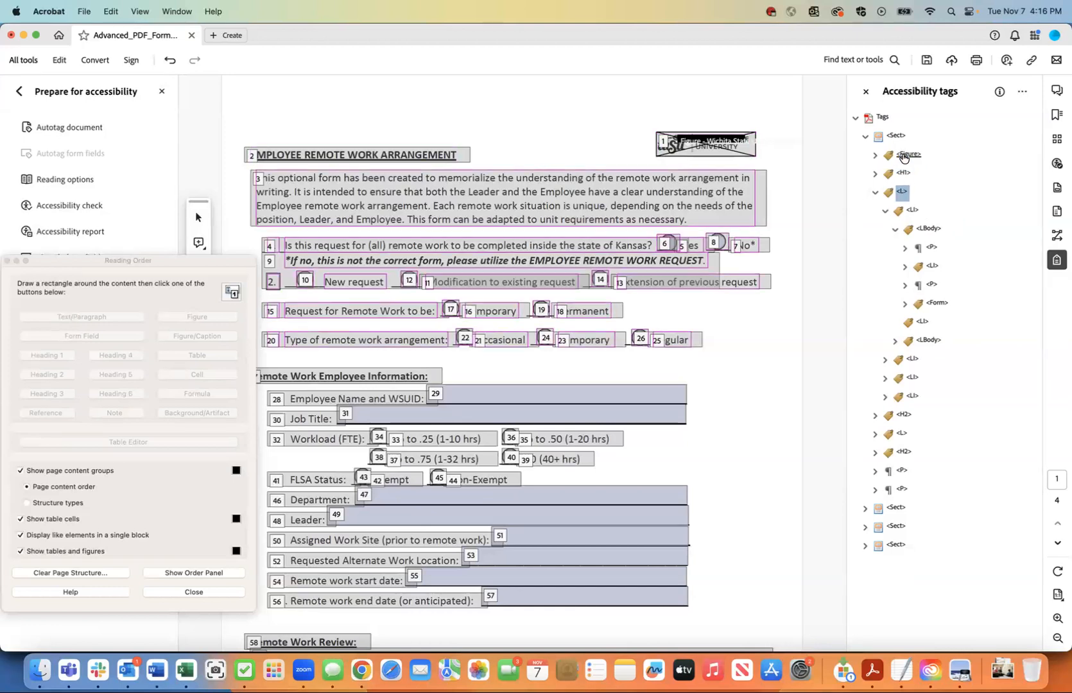
- Examine the content of the introductory paragraph's P tag inside the first list's LBody
key(Down)
key(Down)
key(Down)
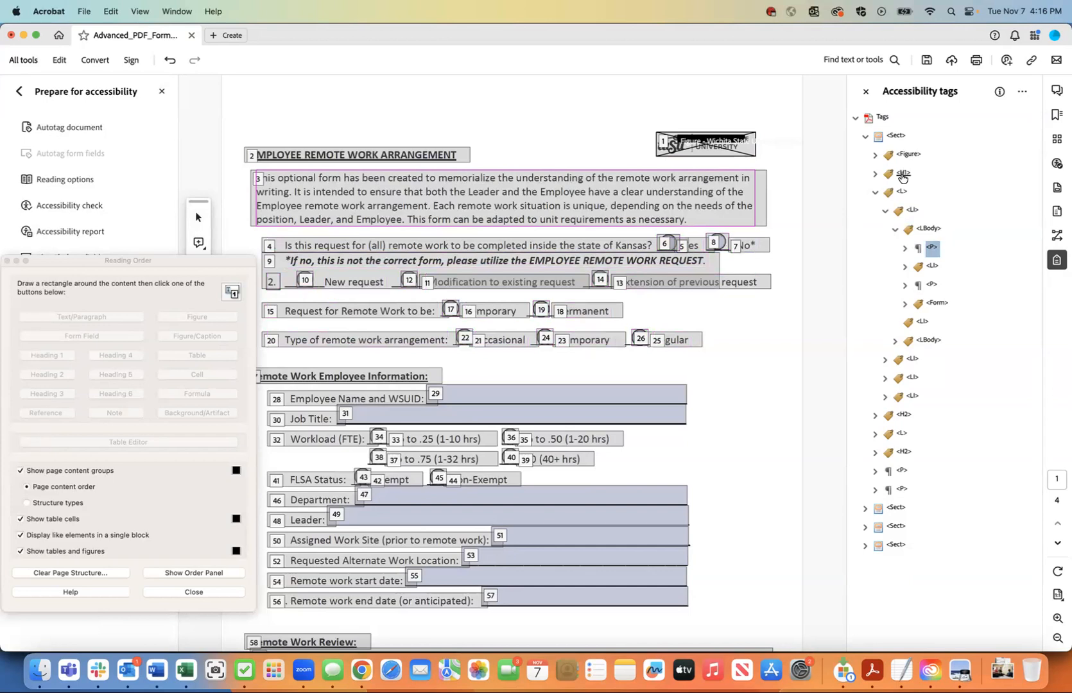
right_click(931, 248)
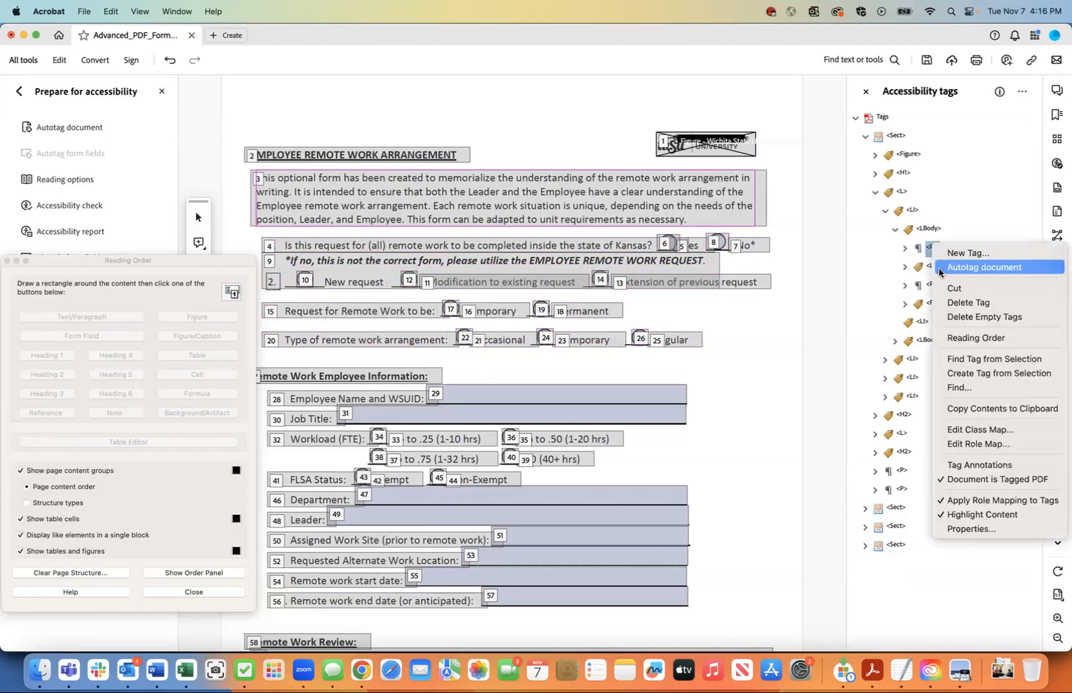
click(895, 254)
click(904, 248)
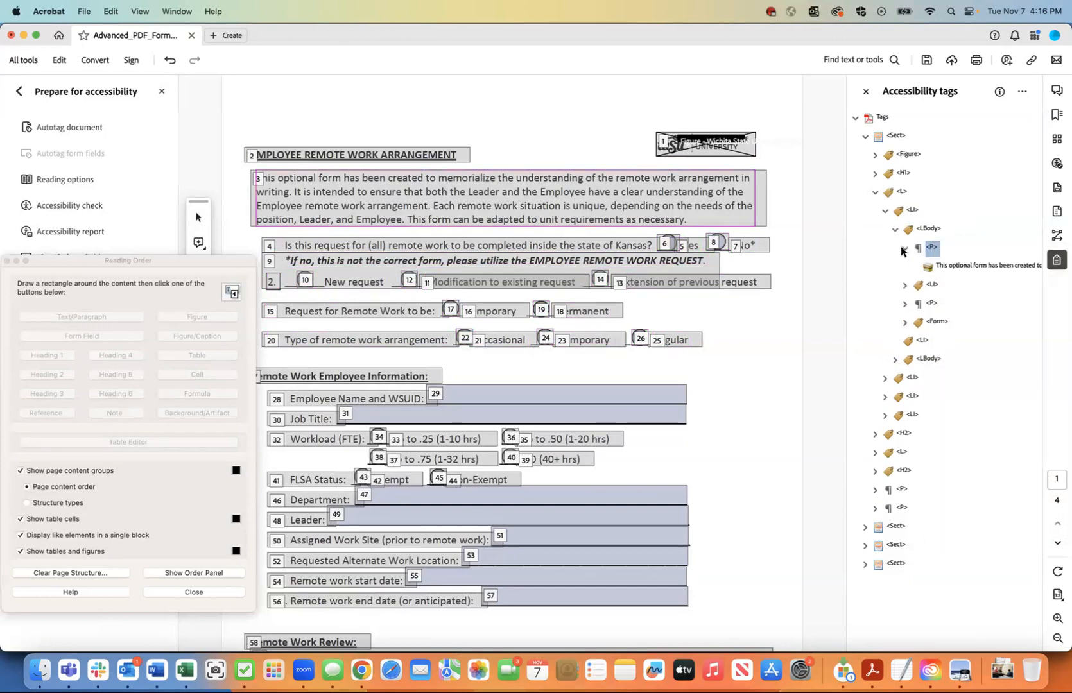
click(903, 249)
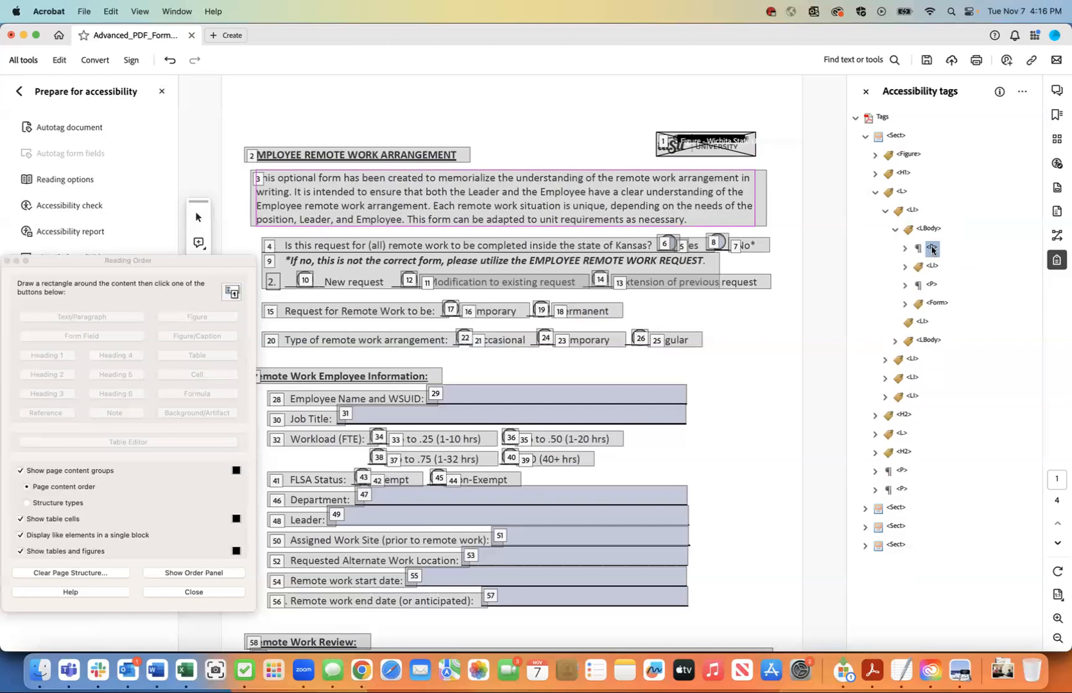
- Move the introductory paragraph's P tag out of the list to directly after the H1 tag and check the resulting tag order
right_click(930, 247)
click(900, 290)
click(902, 175)
right_click(901, 175)
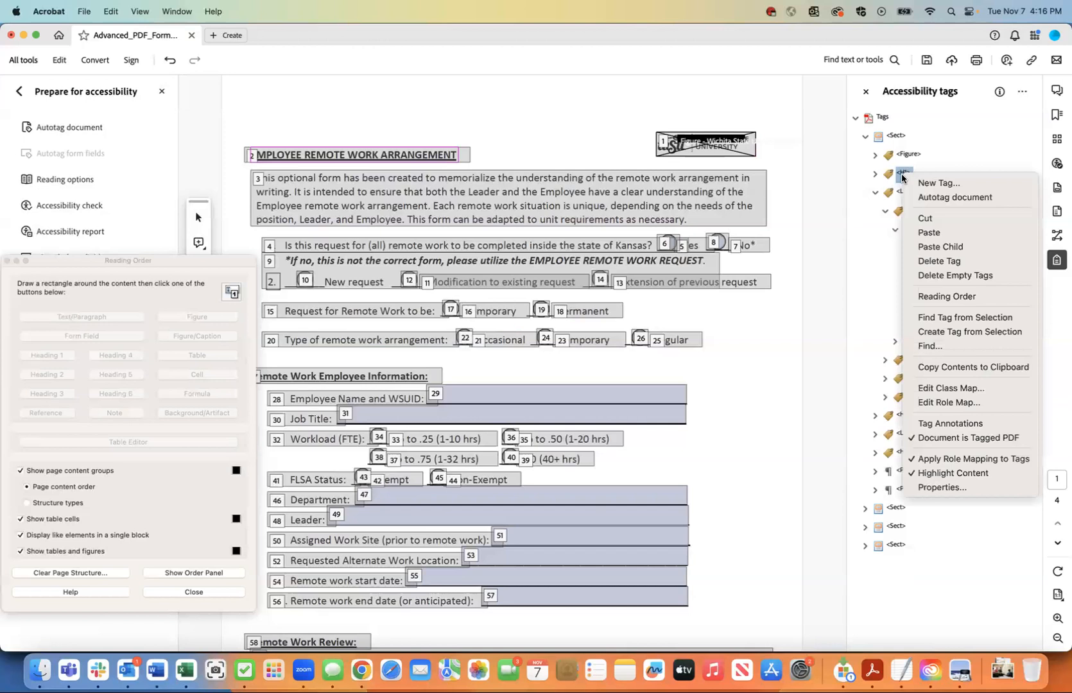
click(917, 232)
click(907, 154)
key(Down)
key(Down)
key(Down)
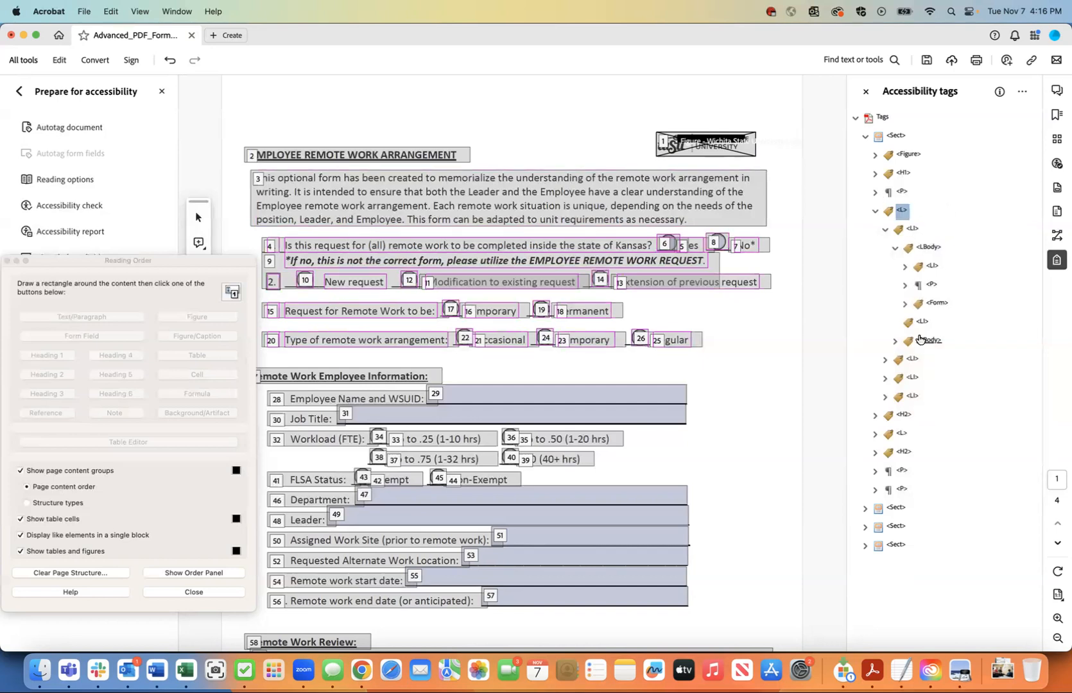
- Move the Lbl and LBody tags of the nested LI out to be direct children of the first list's first LI
click(905, 266)
click(942, 285)
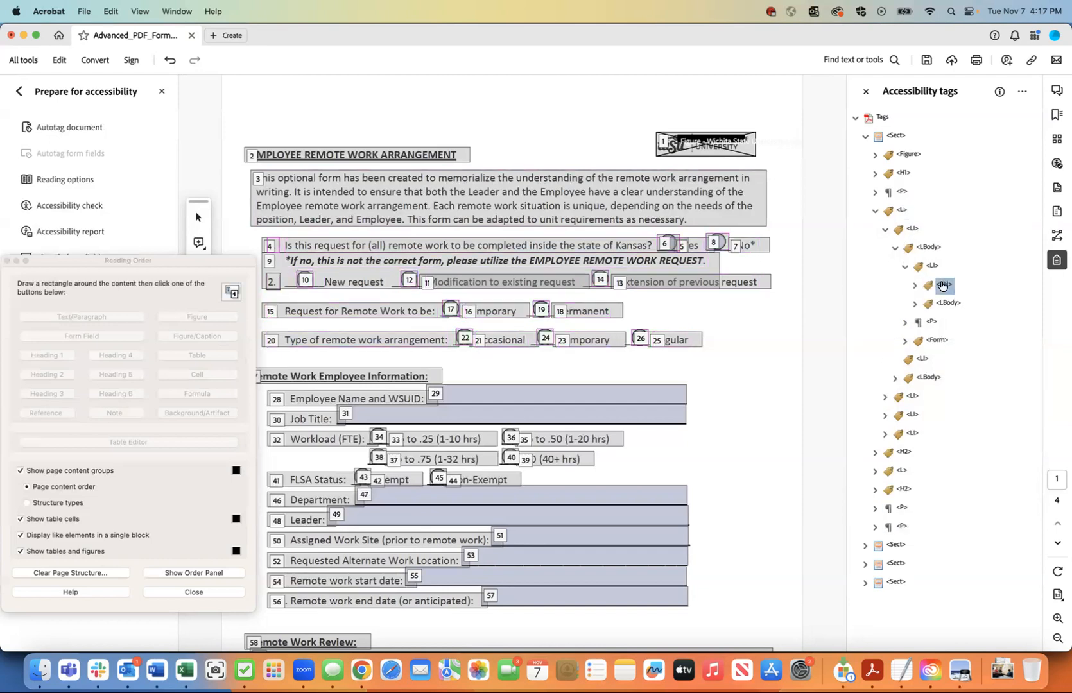
click(943, 305)
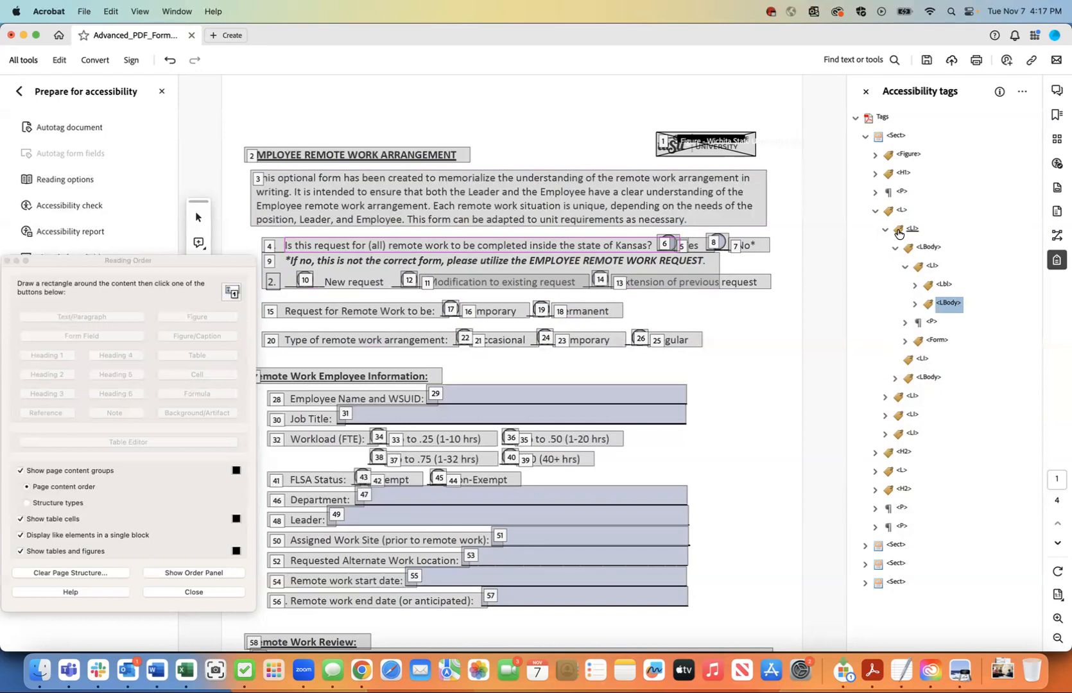
click(943, 285)
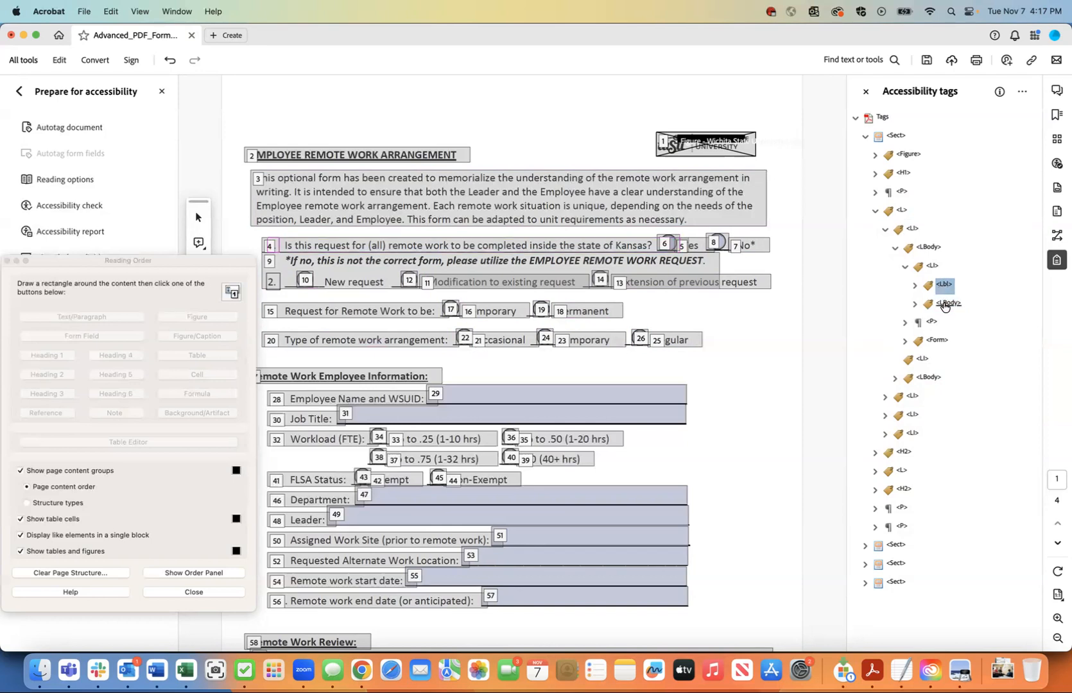
shift+click(944, 305)
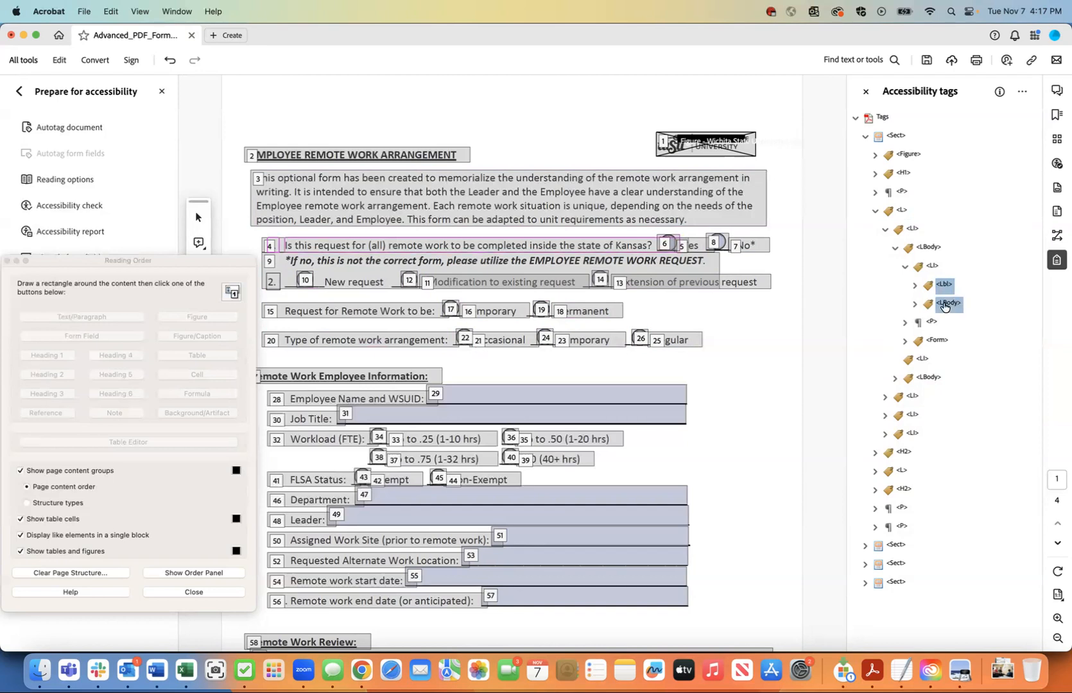
right_click(947, 287)
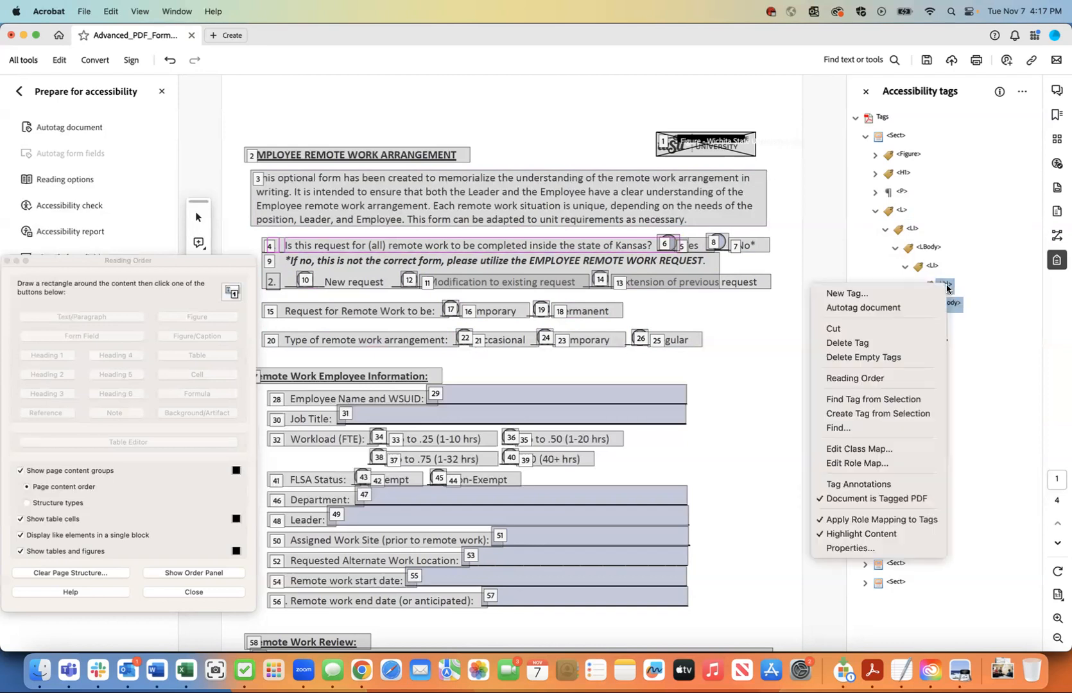
click(892, 328)
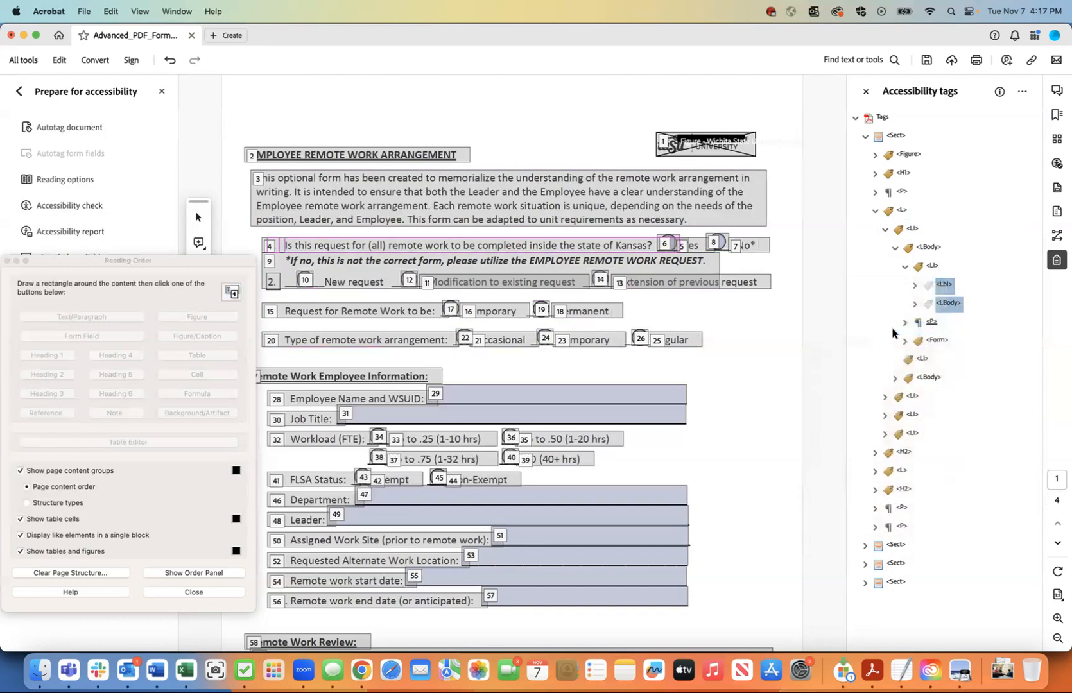
click(913, 231)
right_click(914, 232)
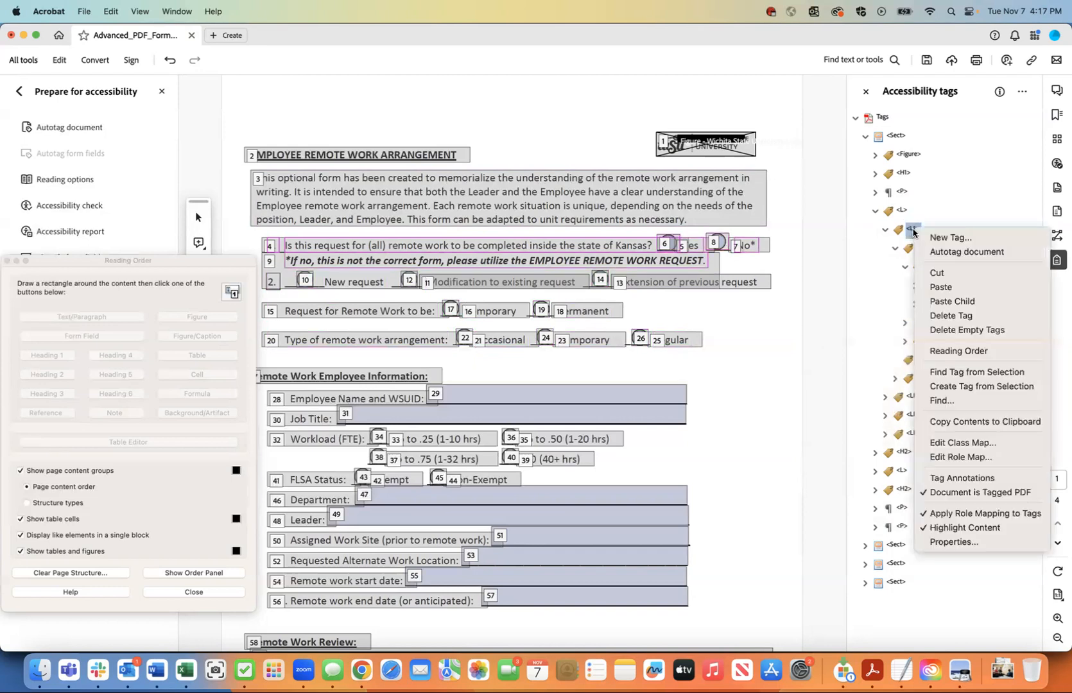
click(944, 301)
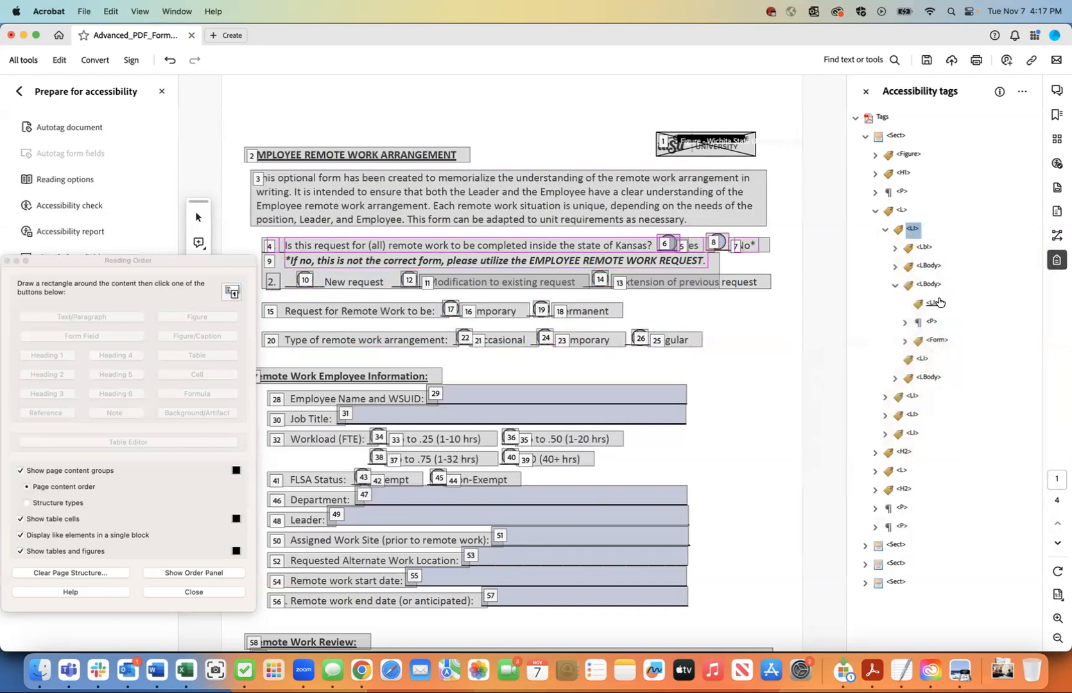
- Examine the contents of the moved Lbl and LBody tags and the P and Form tags in the following LBody
click(896, 249)
click(895, 285)
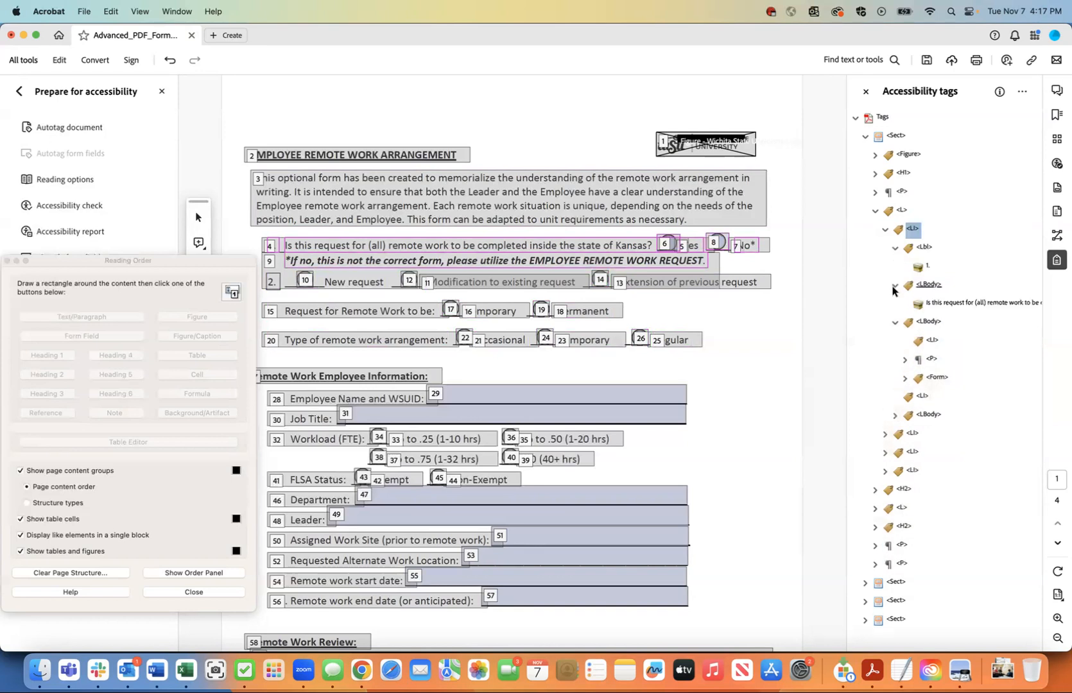
click(924, 248)
click(927, 286)
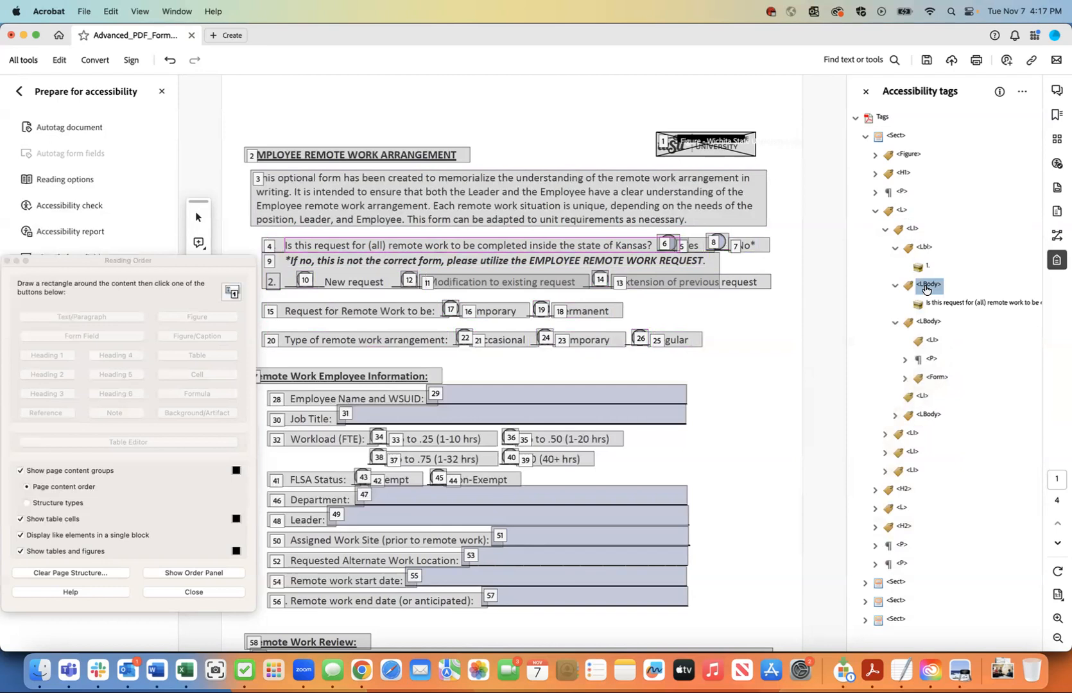
click(936, 304)
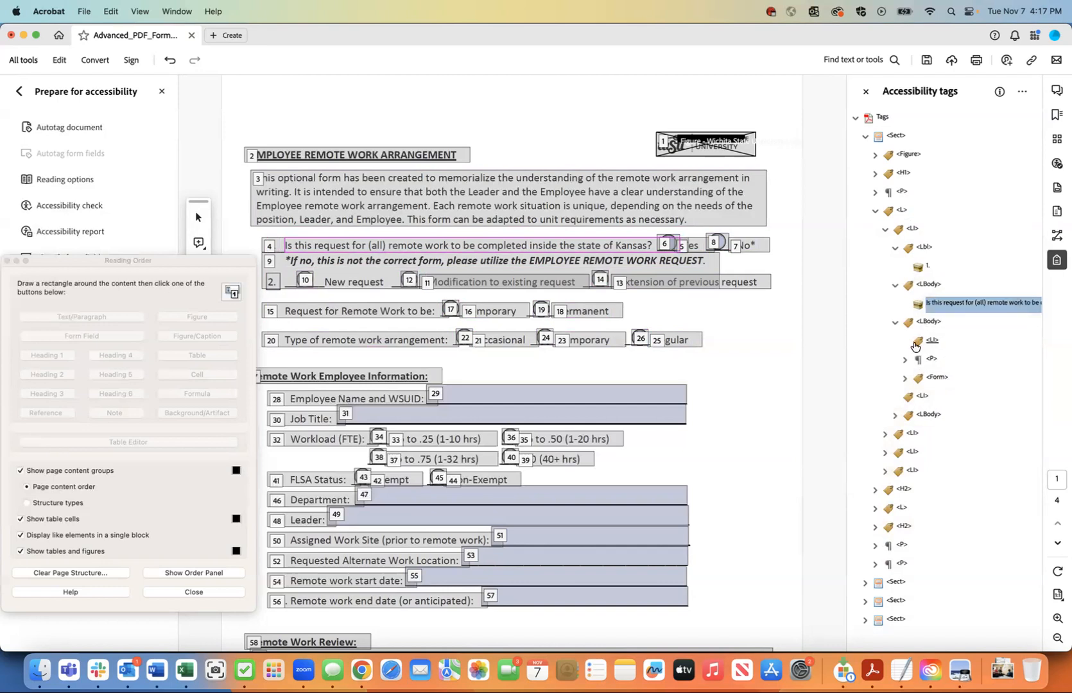
click(928, 324)
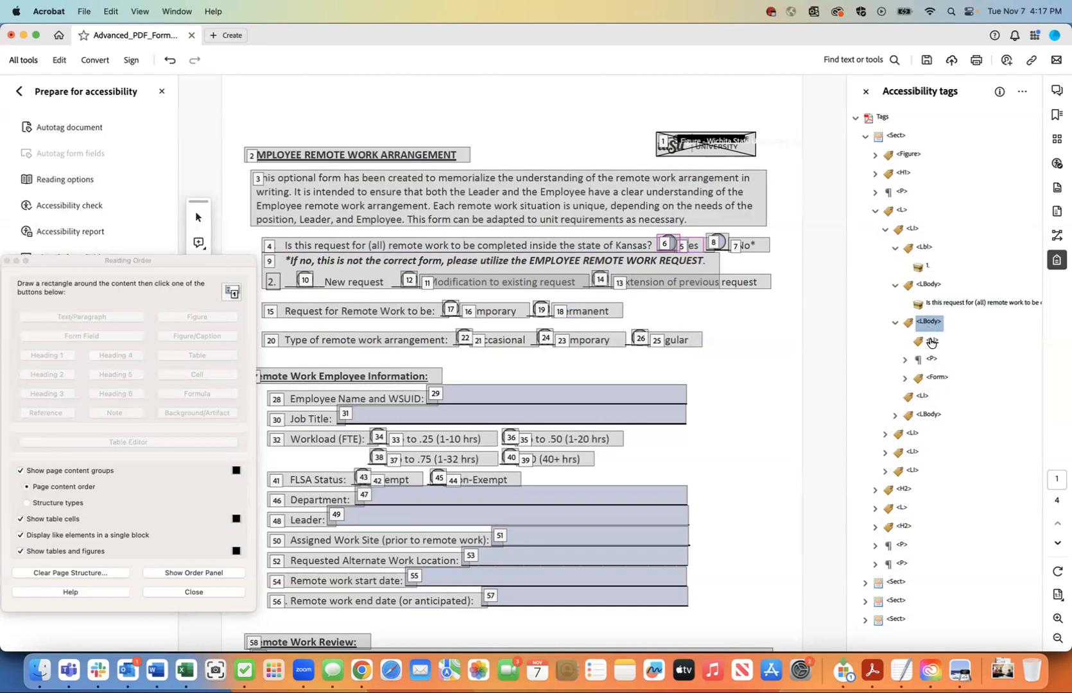
click(932, 360)
click(935, 378)
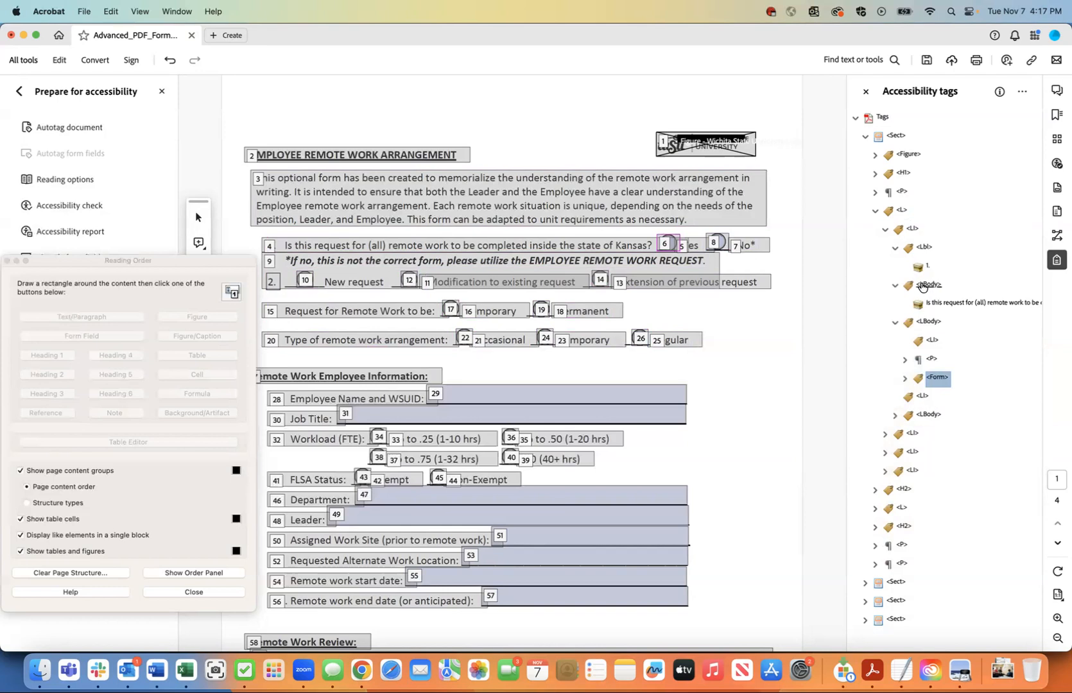
click(935, 305)
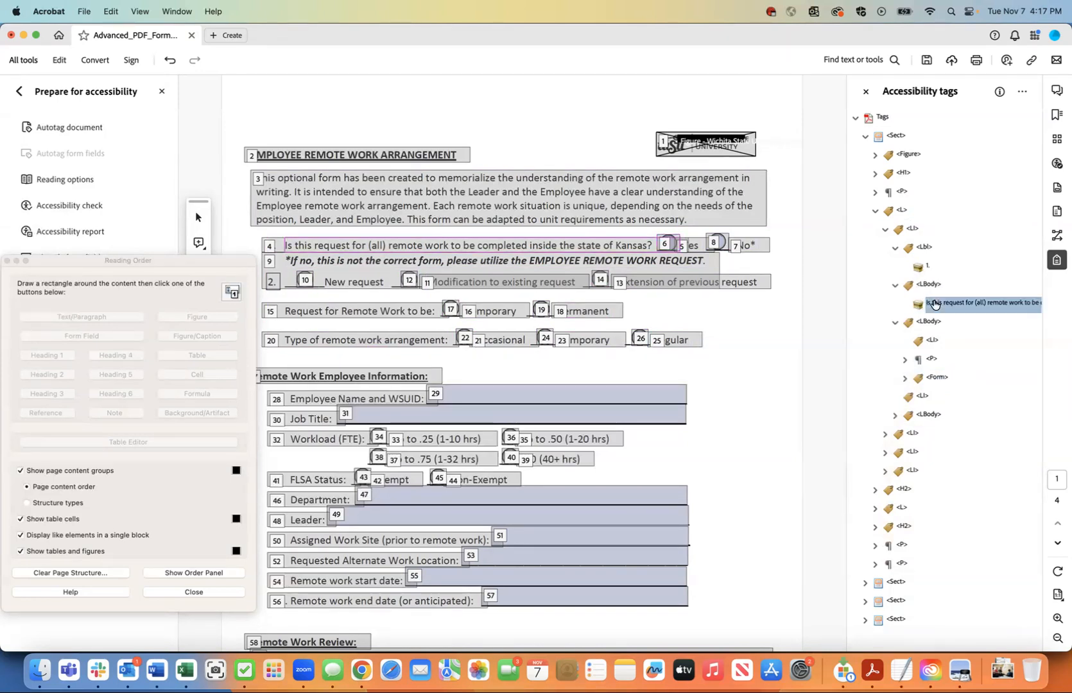
click(895, 249)
click(894, 250)
click(894, 250)
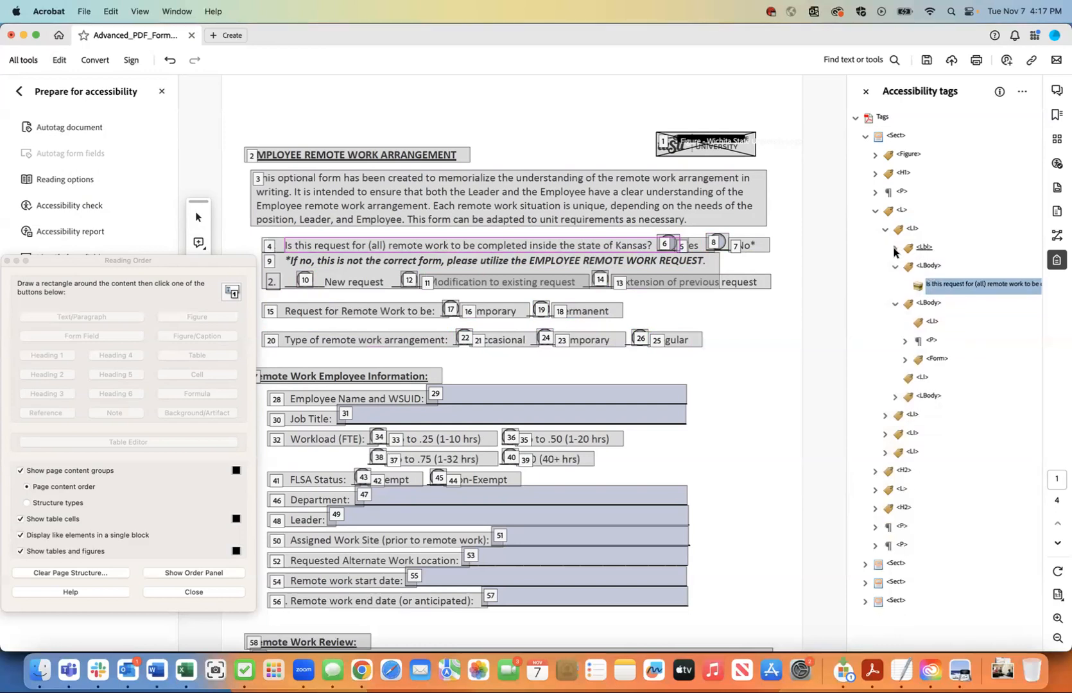
click(894, 249)
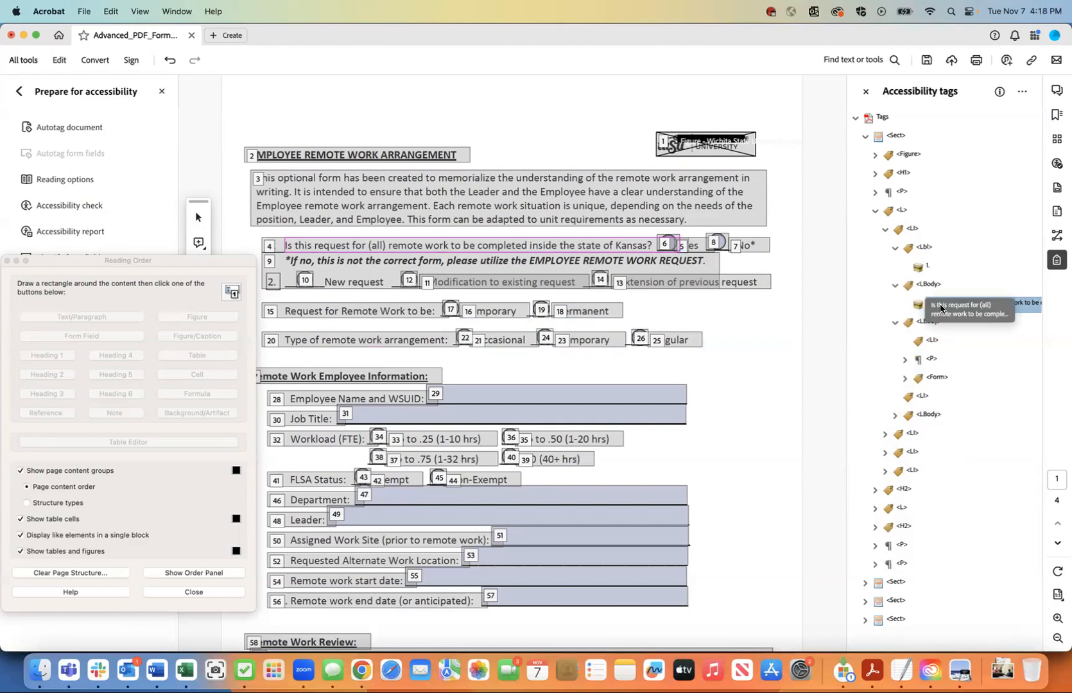
- Move the "Yes" content from its P tag into the first LBody, directly after the "Is this request for (all) remote work" content
click(930, 341)
click(929, 361)
click(906, 360)
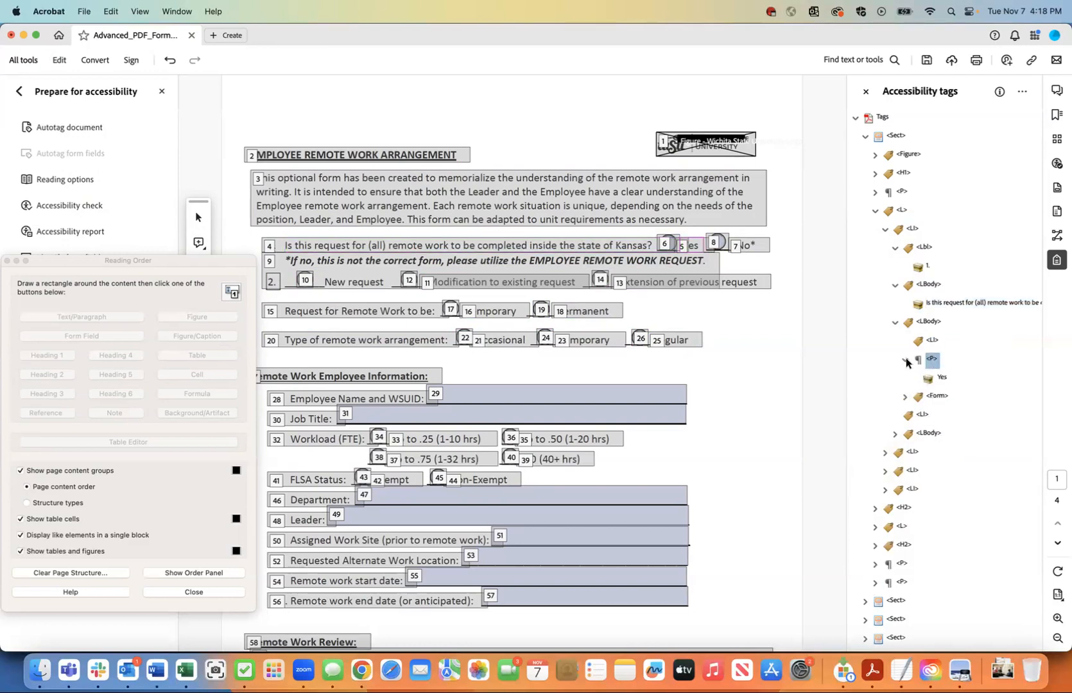
click(943, 378)
right_click(943, 379)
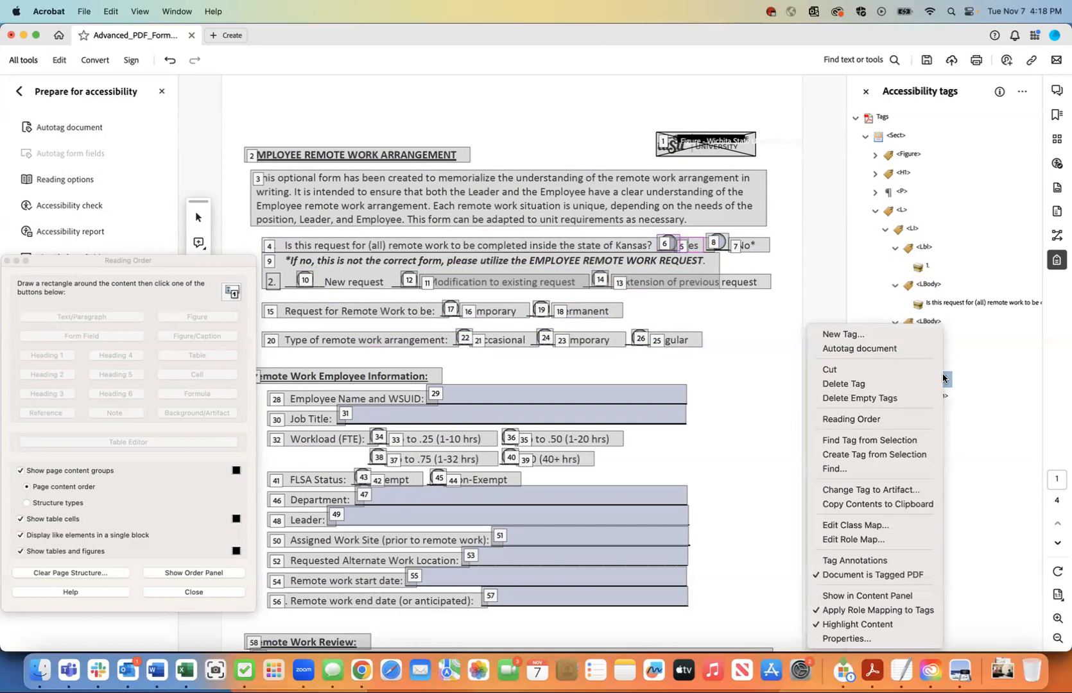
click(960, 319)
click(968, 305)
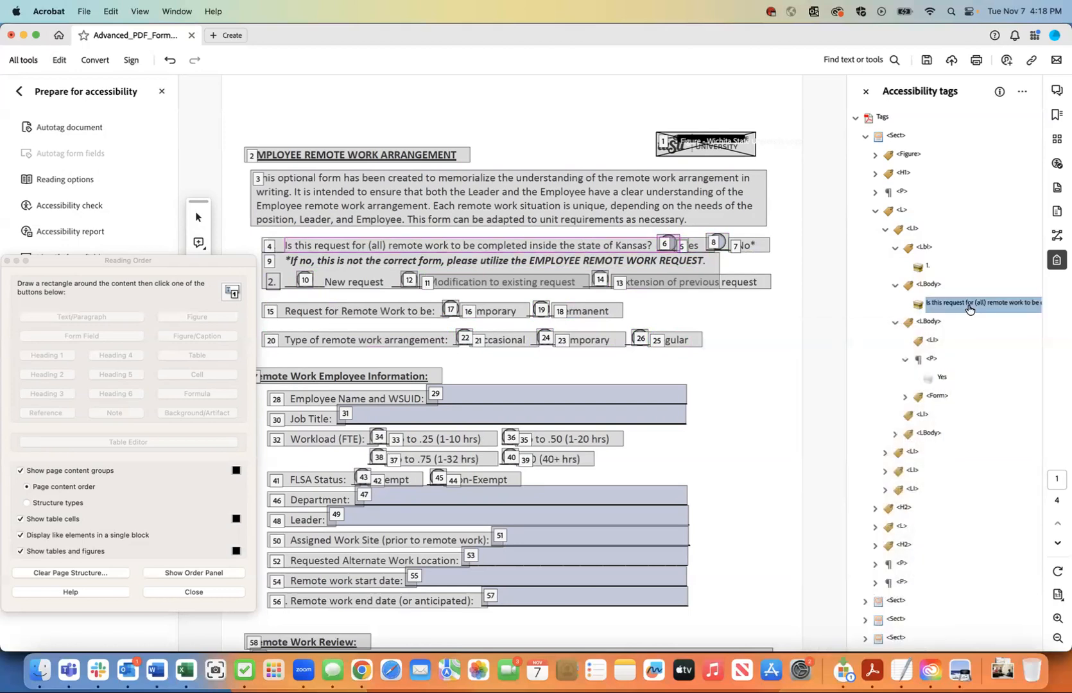
right_click(969, 308)
click(929, 355)
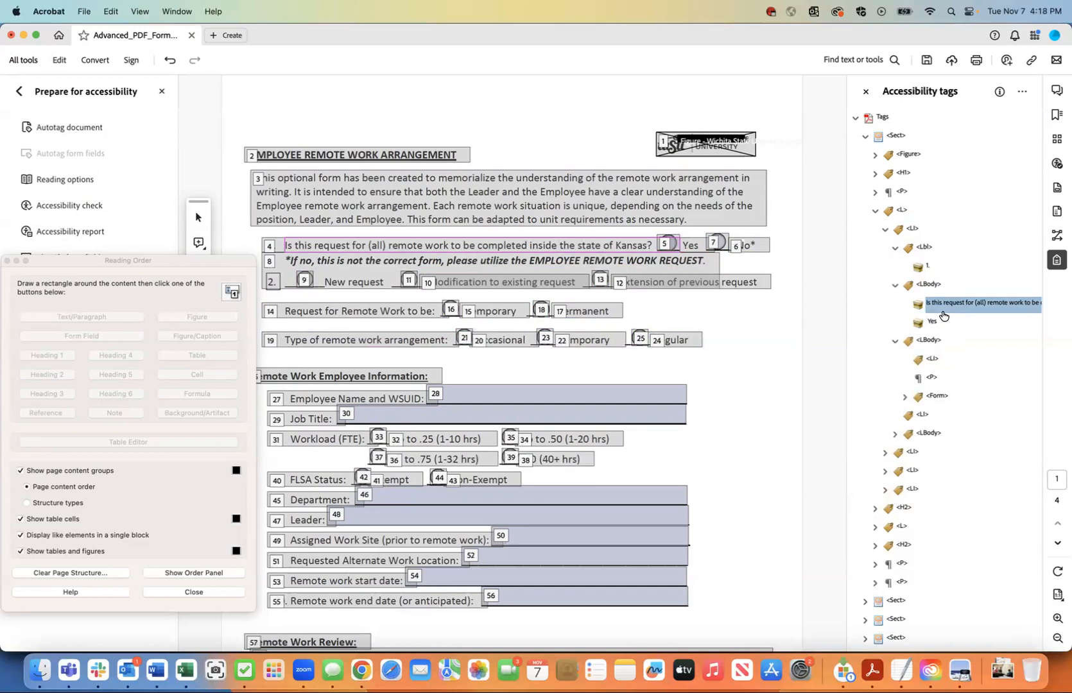
click(943, 316)
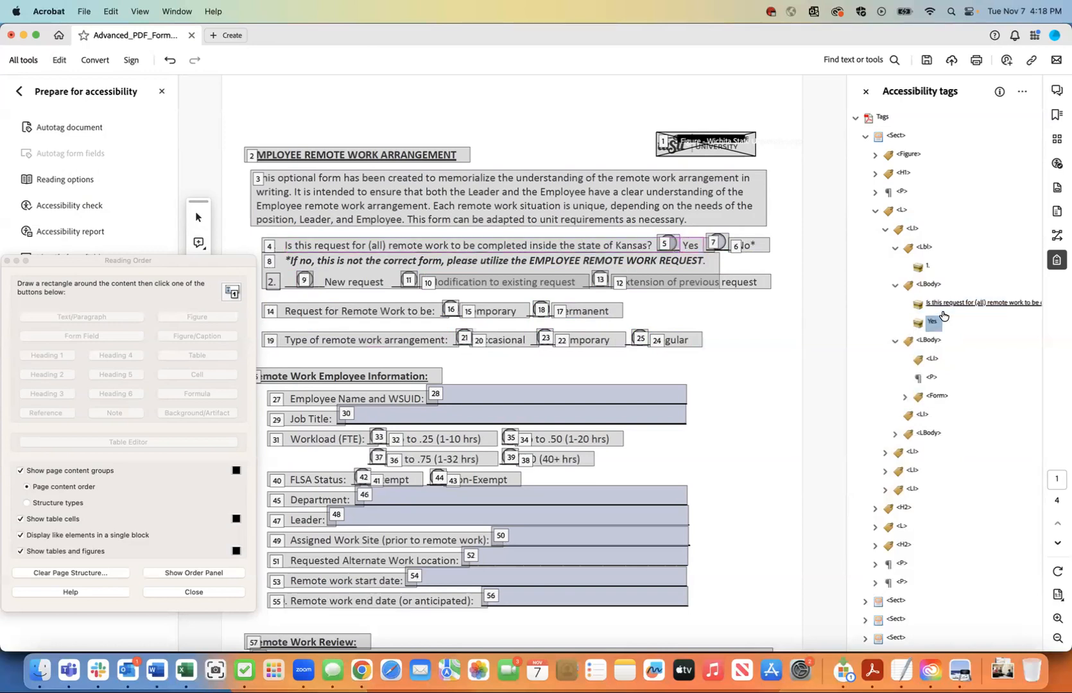
key(Down)
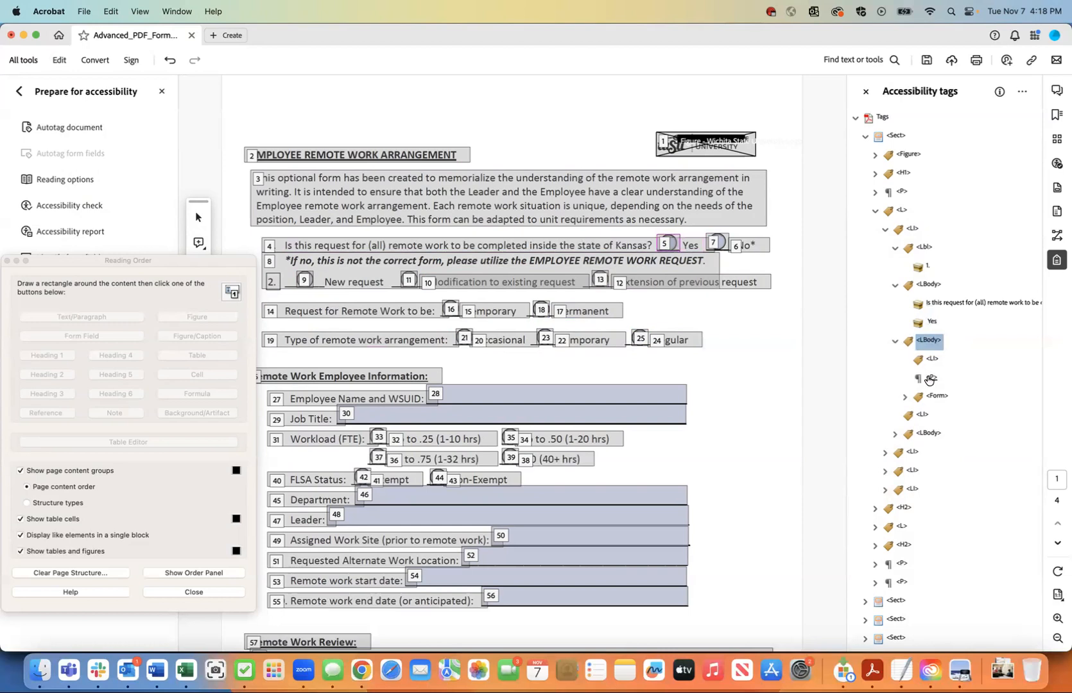
- Move the Form tag holding "All In-Kansas Remote Work - OBJR" into the first LBody, directly after the question text
click(906, 396)
click(953, 415)
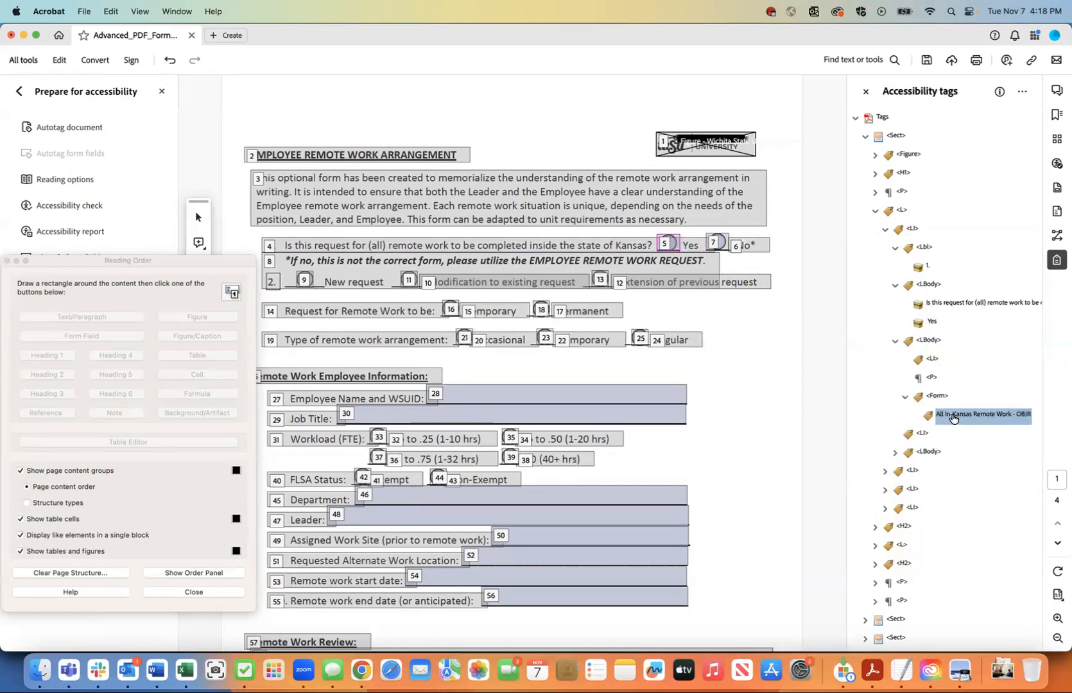
click(937, 398)
right_click(937, 398)
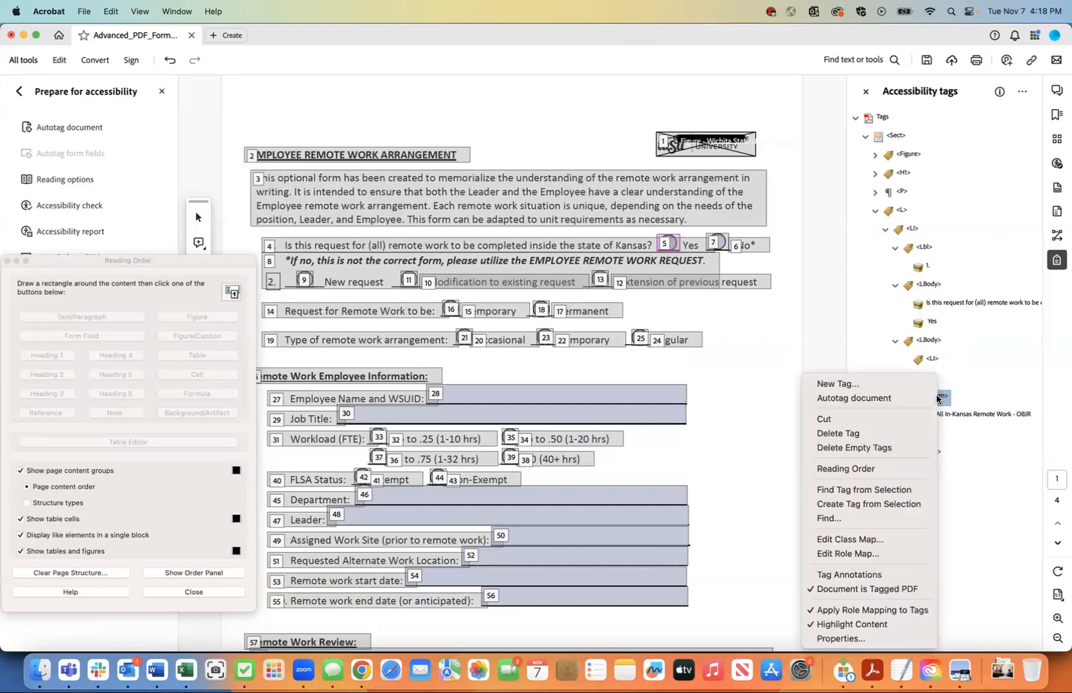
click(907, 418)
click(945, 306)
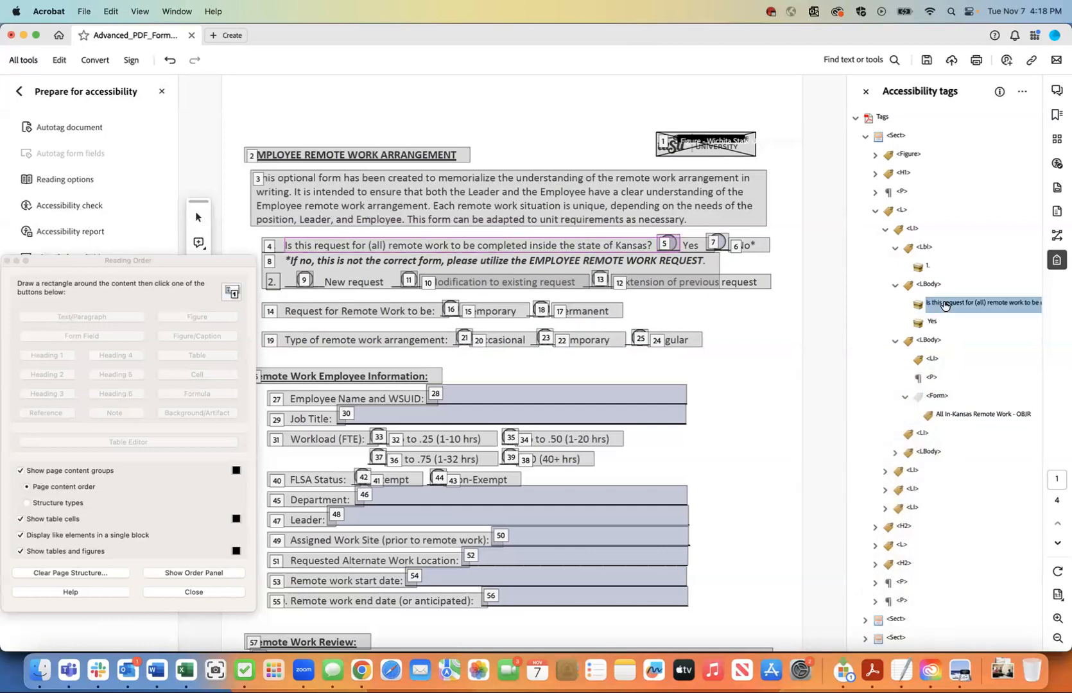
right_click(945, 306)
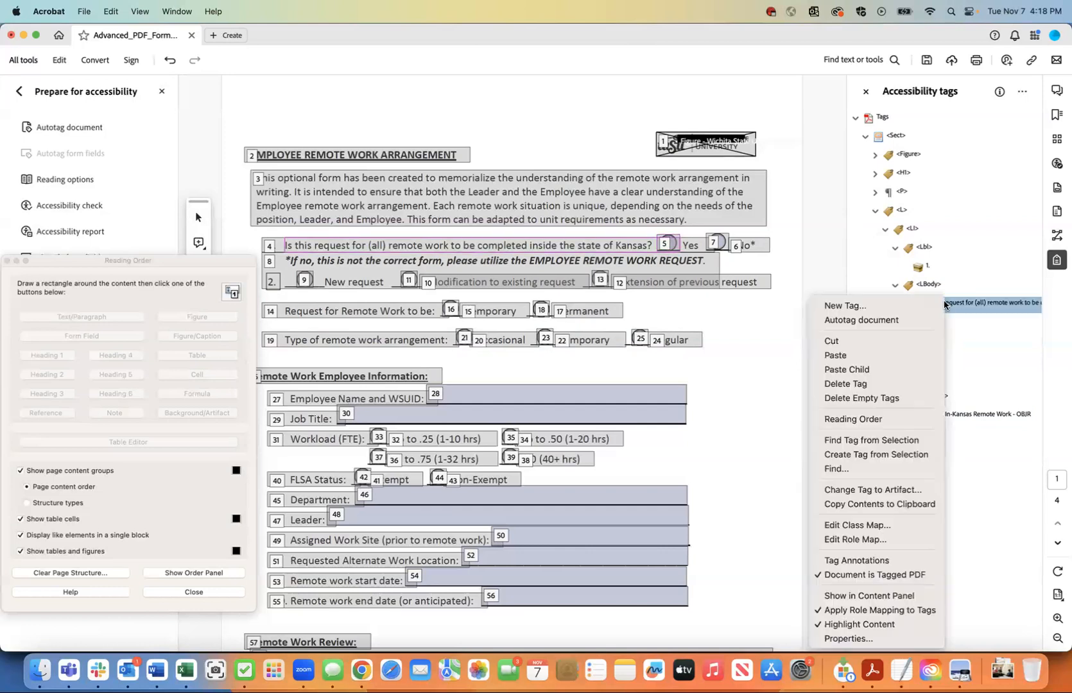
click(911, 355)
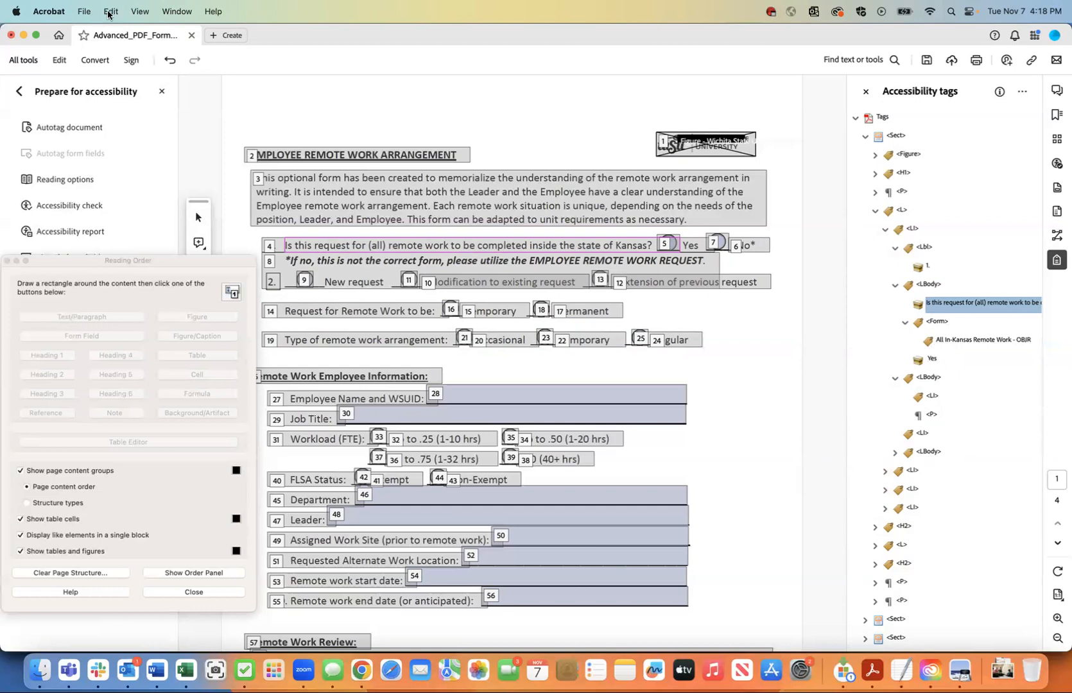
- Move the "All In-Kansas Remote Work" Form tag directly after the "Yes" content, check the LBody's order and collapse the Form tag
click(936, 323)
right_click(936, 323)
click(925, 363)
click(933, 362)
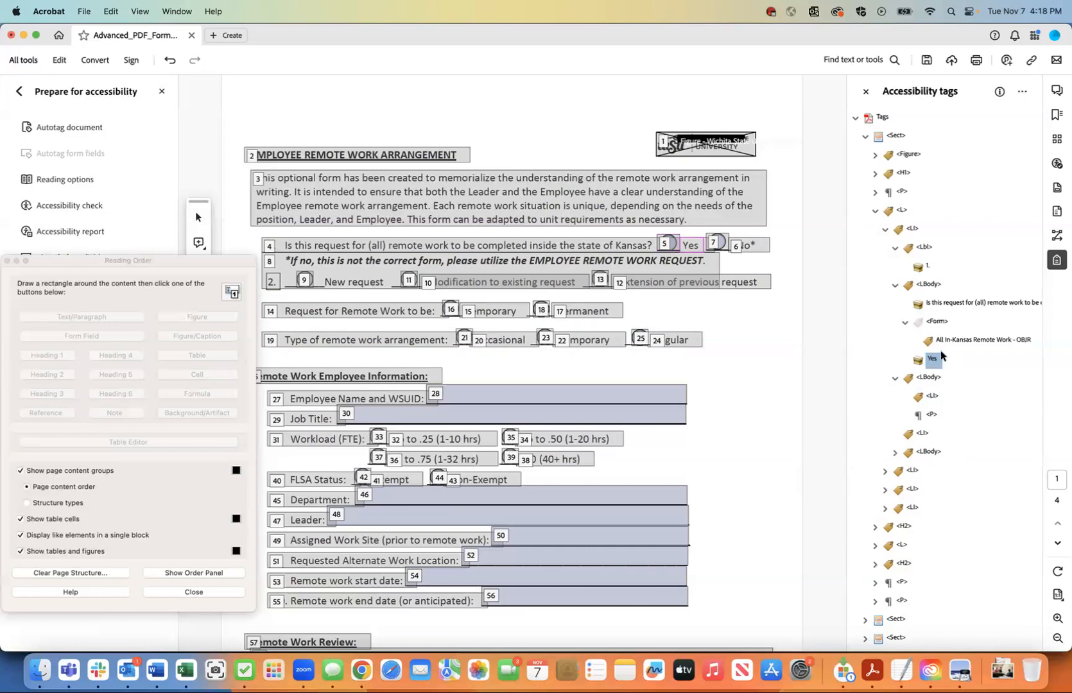
click(947, 342)
click(935, 362)
right_click(935, 362)
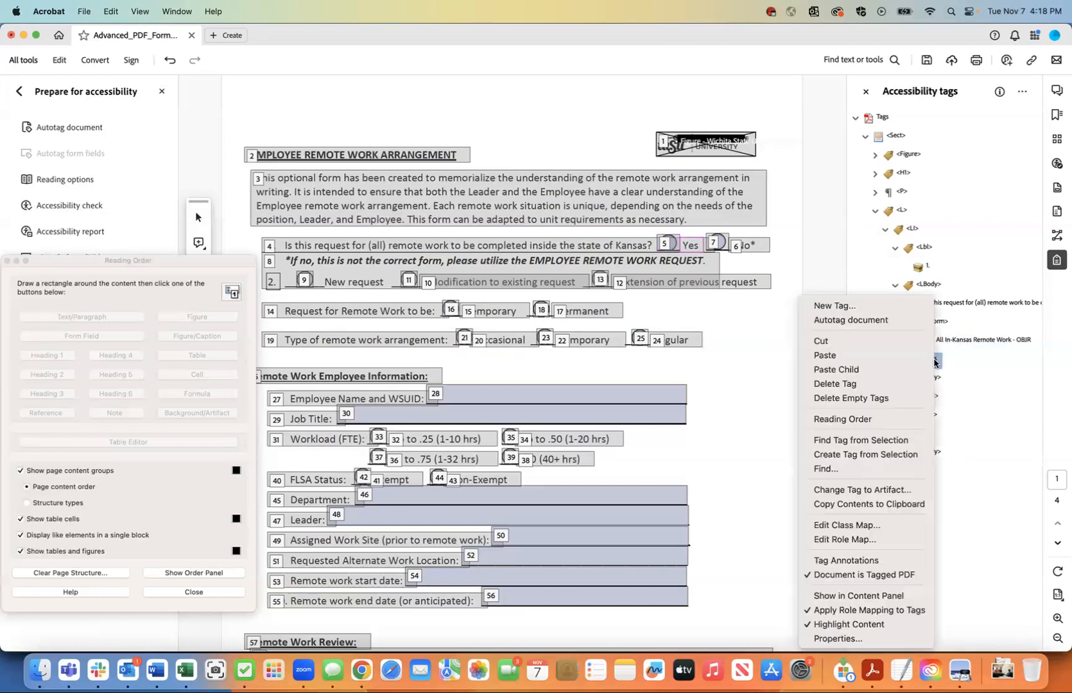
click(903, 356)
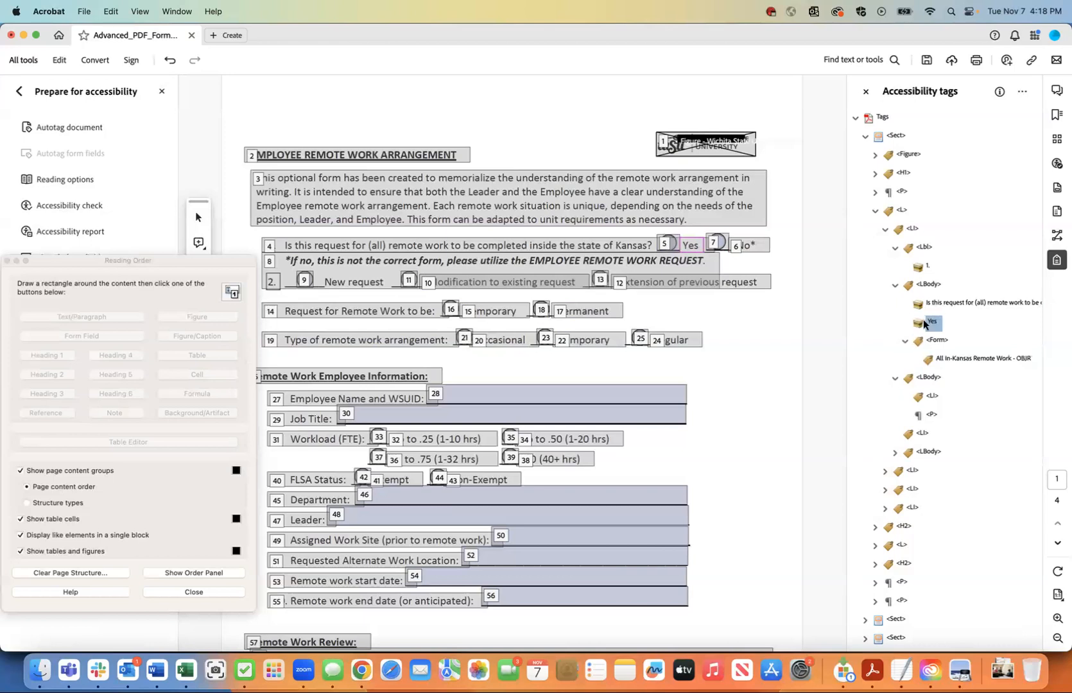
click(927, 286)
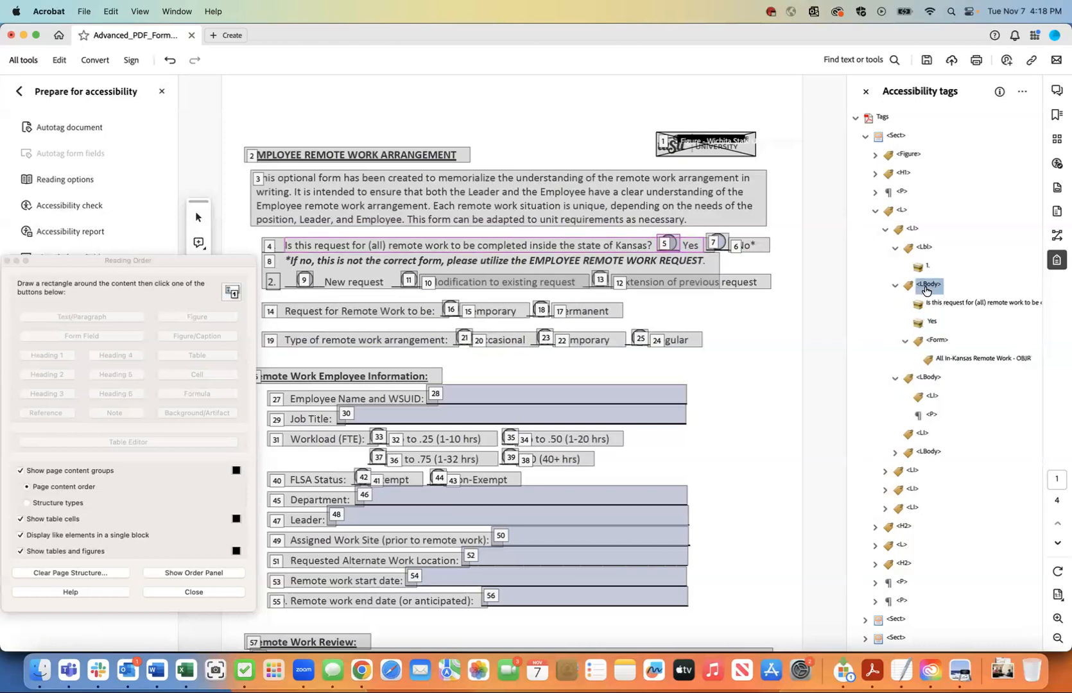
click(905, 341)
click(935, 344)
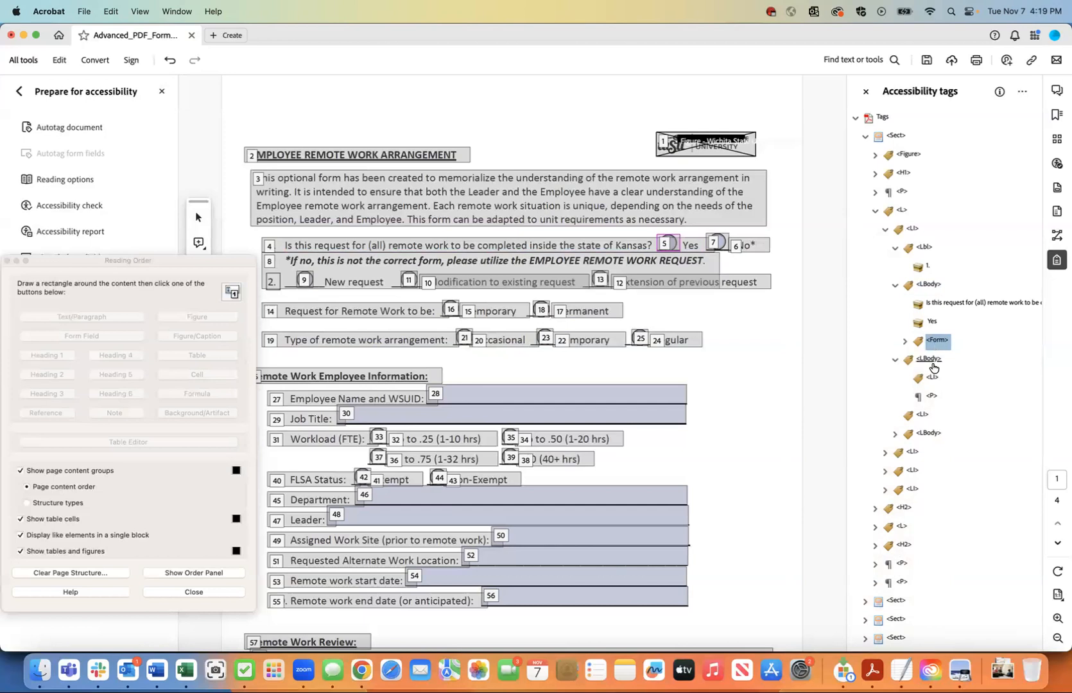
- Examine the remaining tags of the first list item and the contents of its last LBody, including "No*" and its Form tag
key(Down)
key(Down)
key(Down)
key(Down)
key(Down)
key(Down)
key(Up)
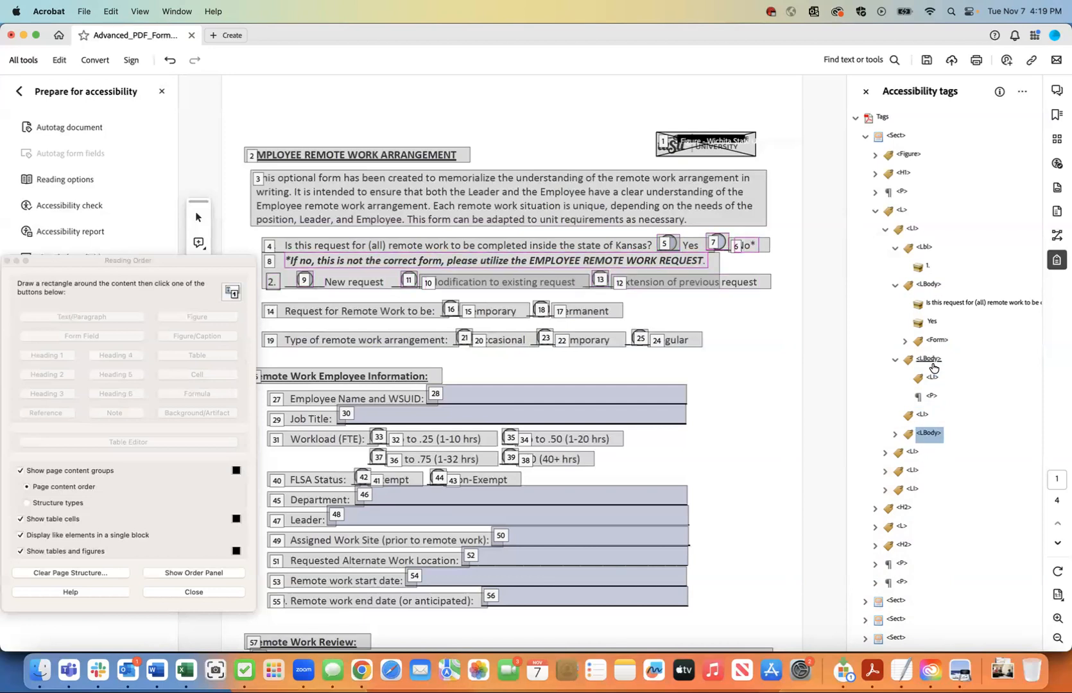
click(891, 435)
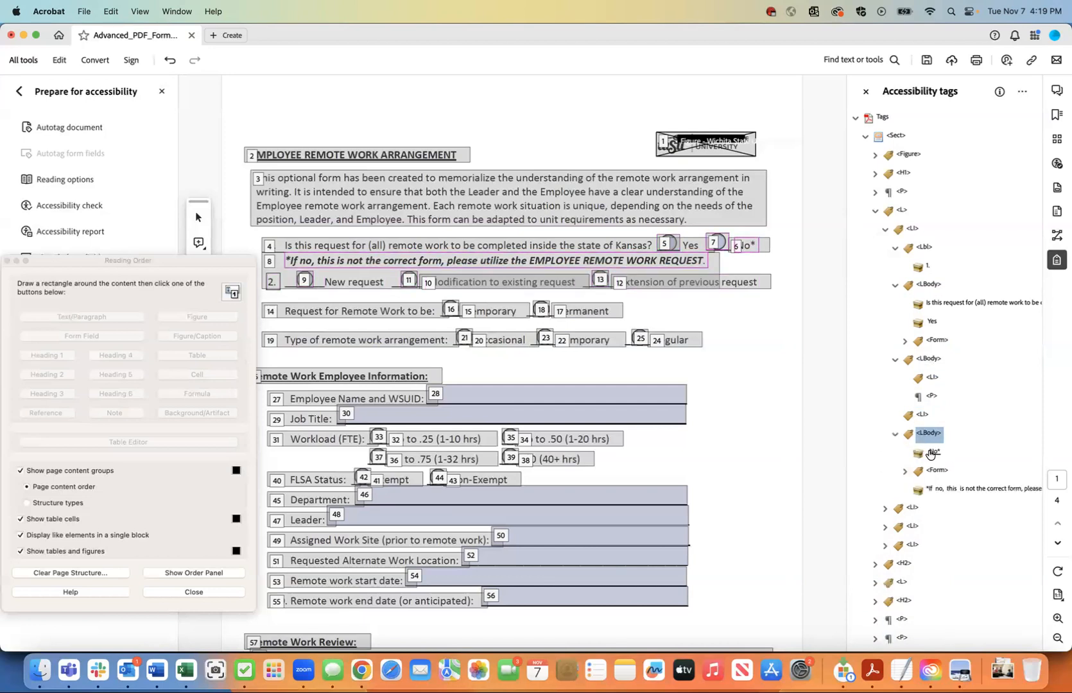
click(931, 453)
key(Down)
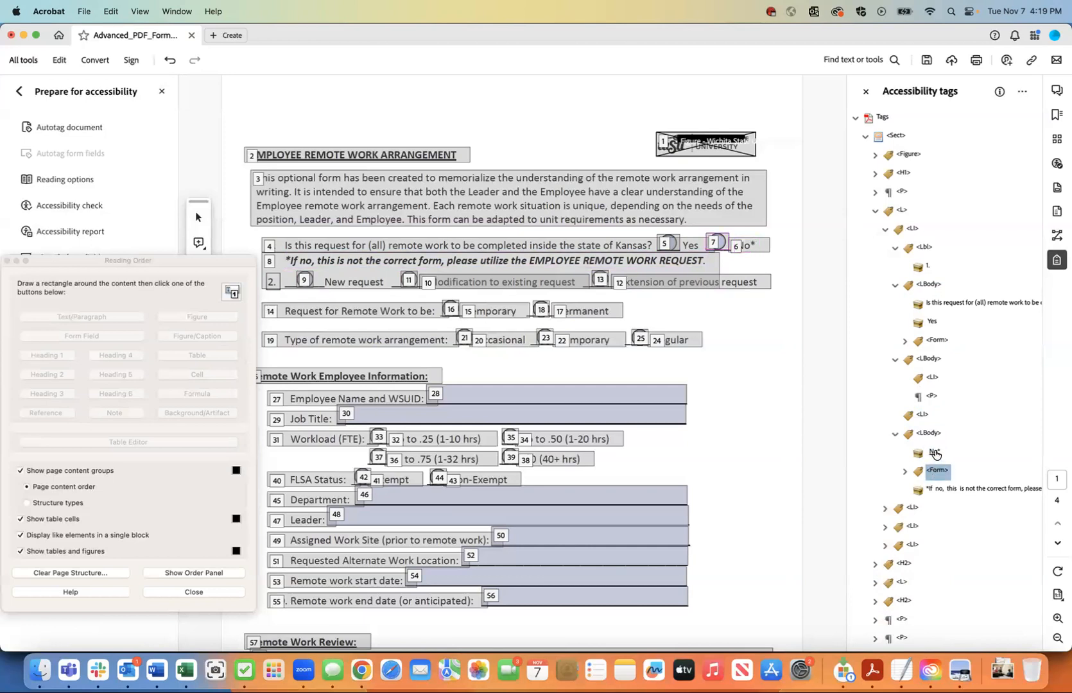
- Move the "No*" content and its Form tag into the first LBody, directly after the "Yes" Form tag, and collapse that LBody
shift+click(934, 453)
right_click(936, 454)
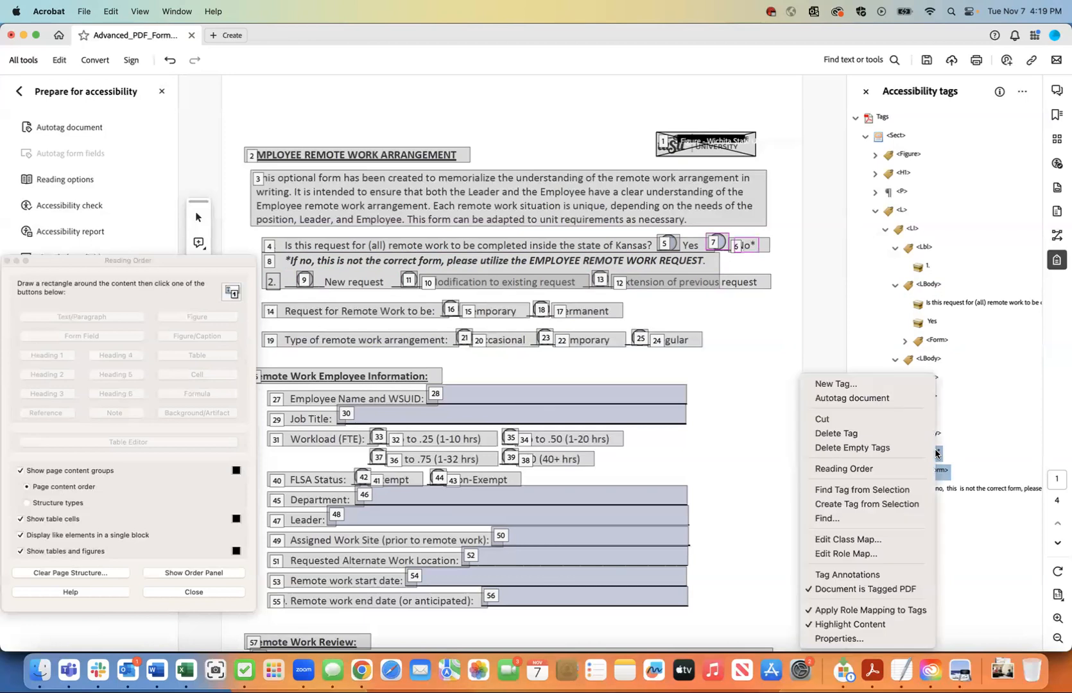
click(894, 420)
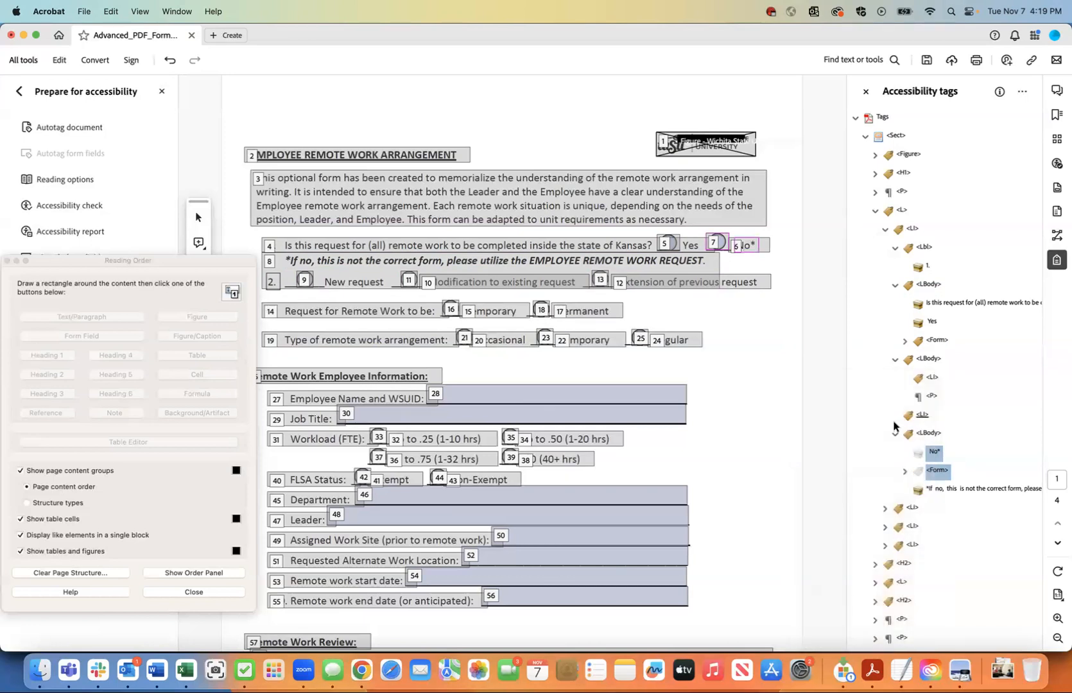
click(936, 341)
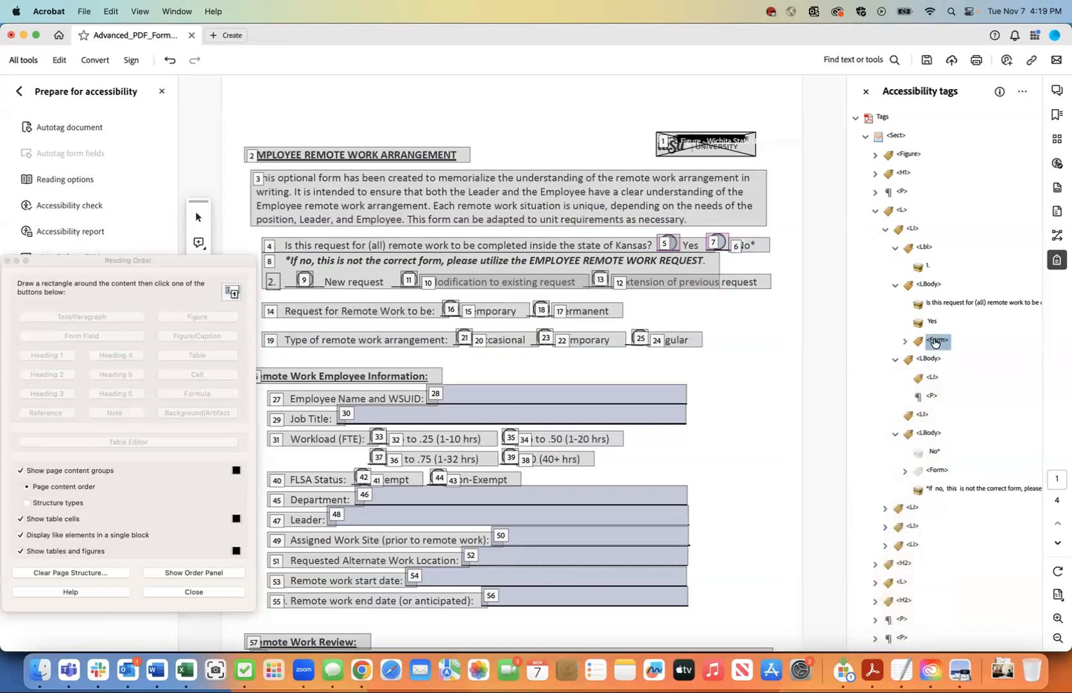
right_click(936, 341)
click(906, 395)
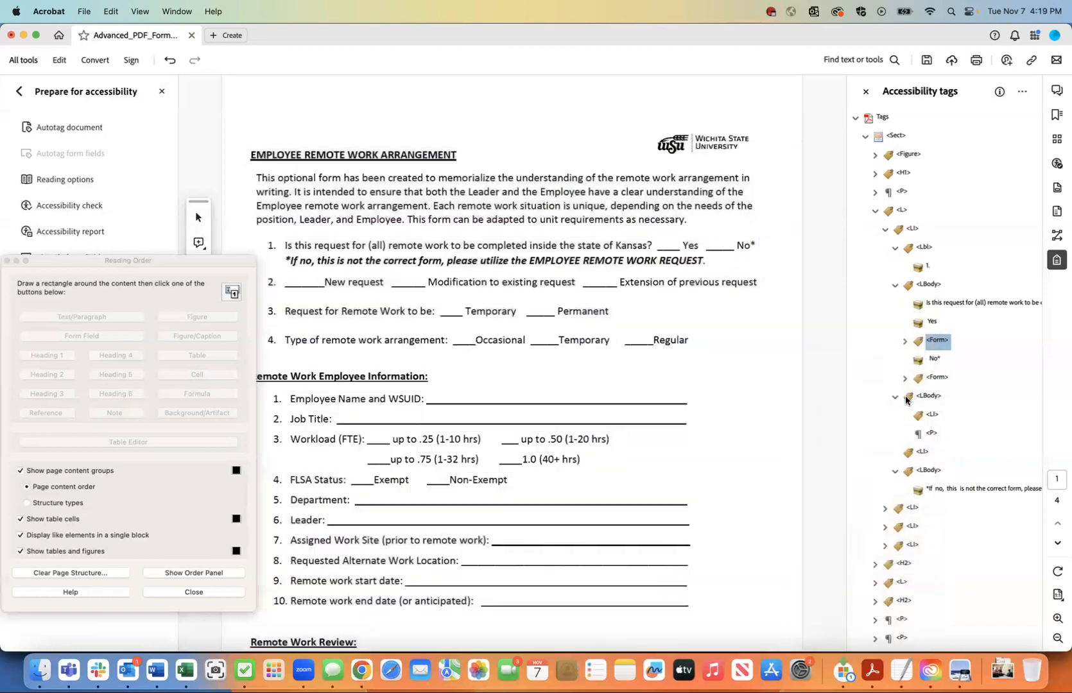
click(929, 286)
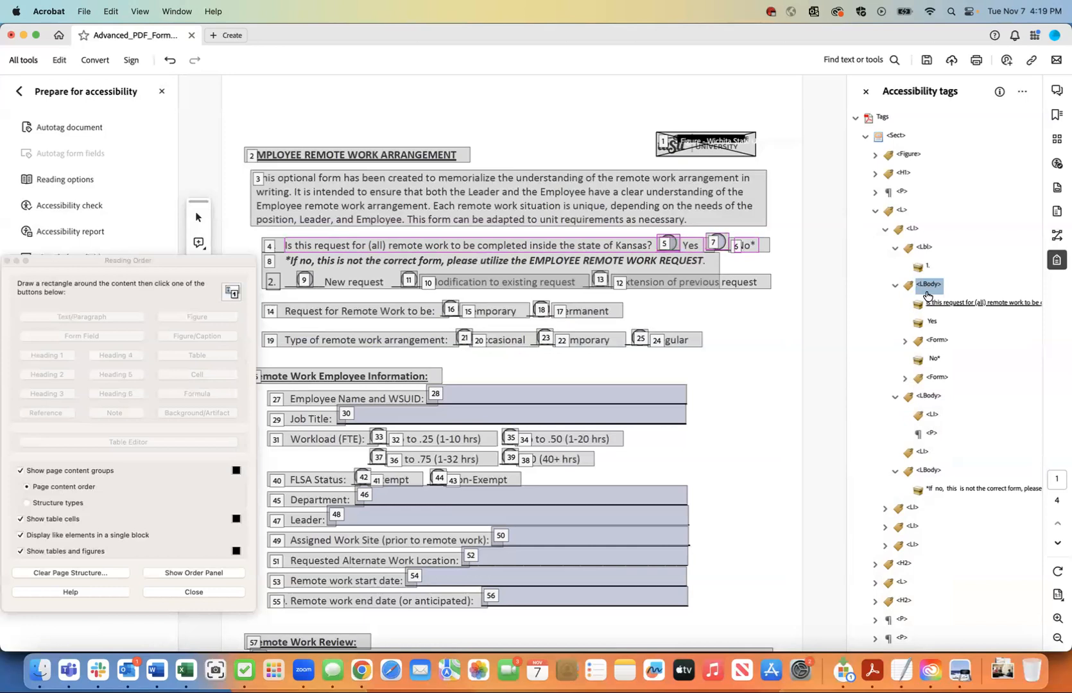
click(892, 285)
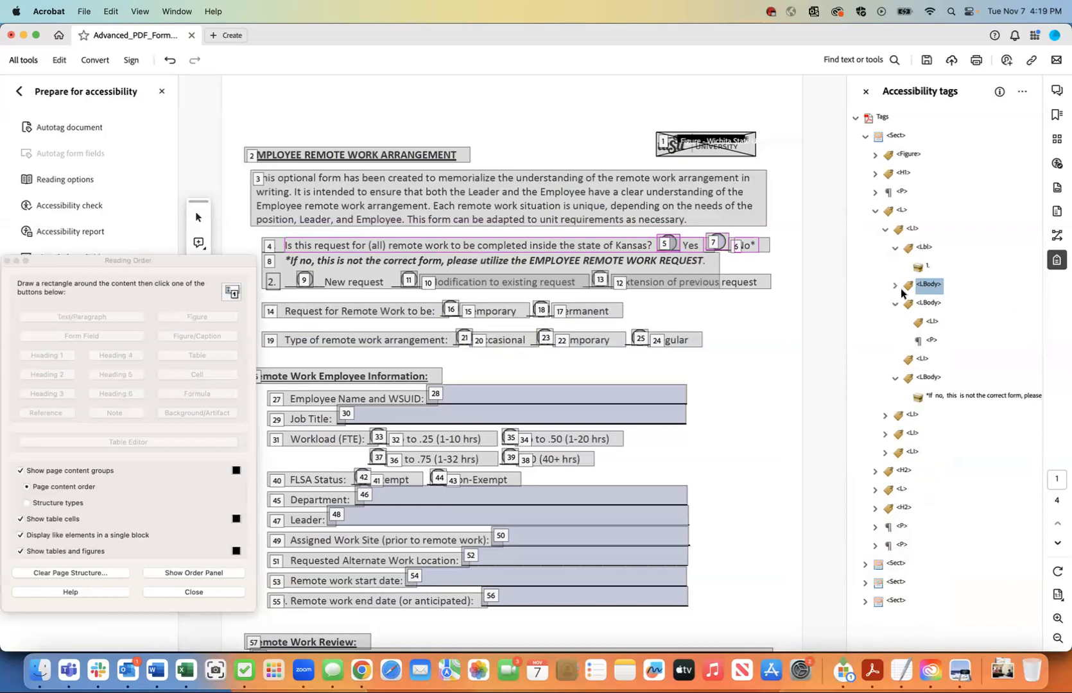
- Delete the empty LI and P tags inside the second LBody and the empty LI tag that follows it
click(920, 305)
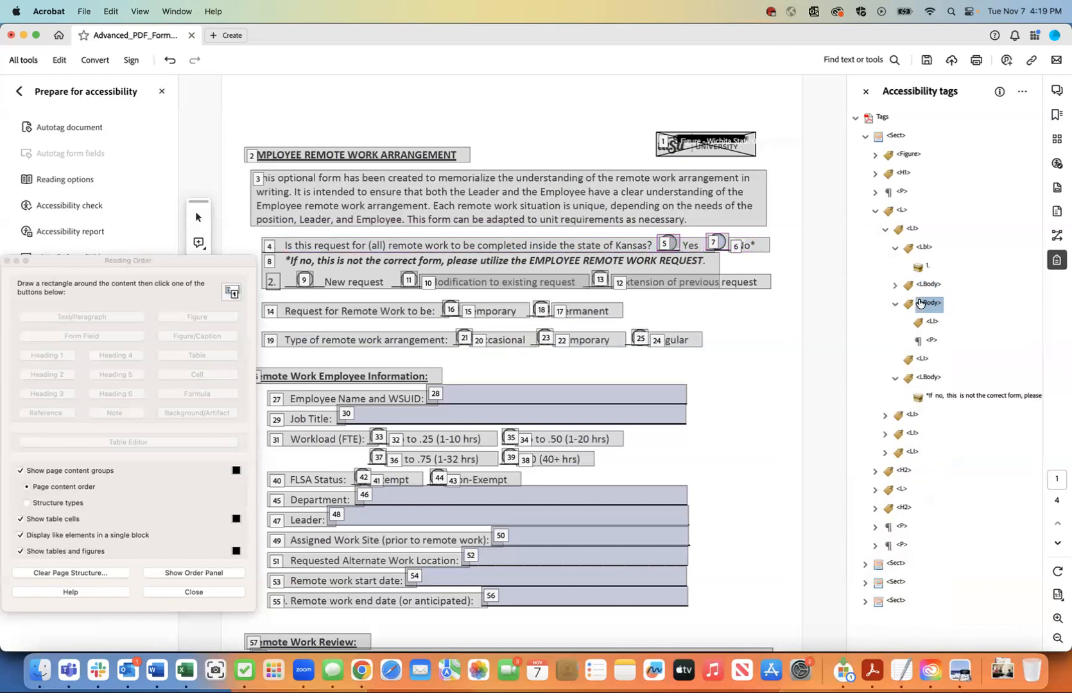
click(932, 322)
shift+click(931, 341)
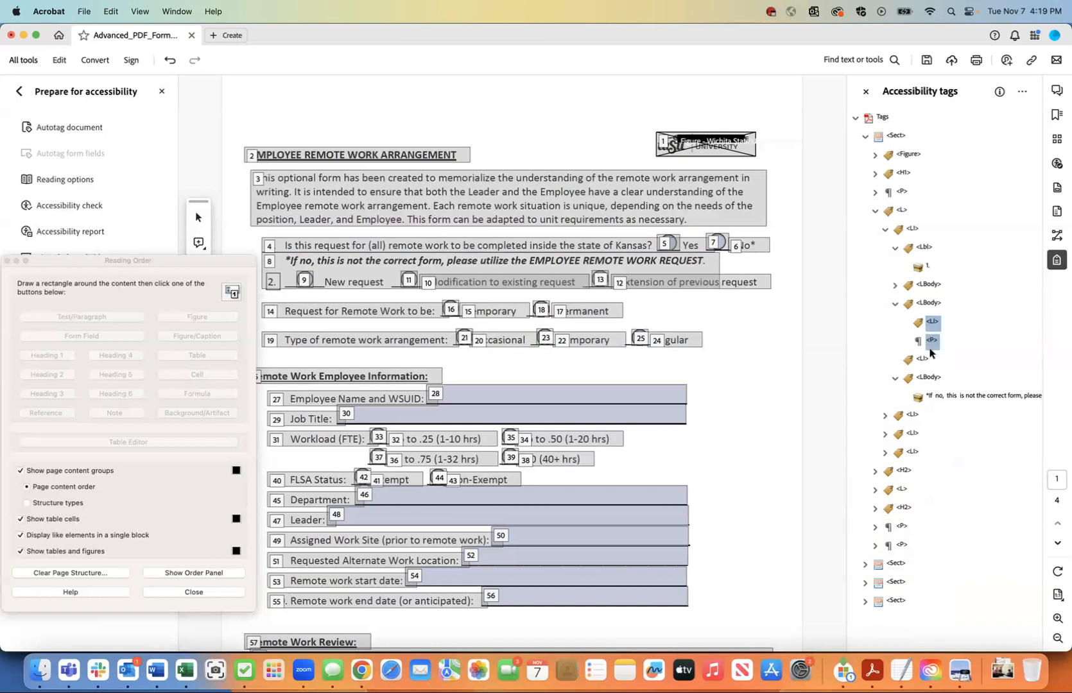
right_click(931, 341)
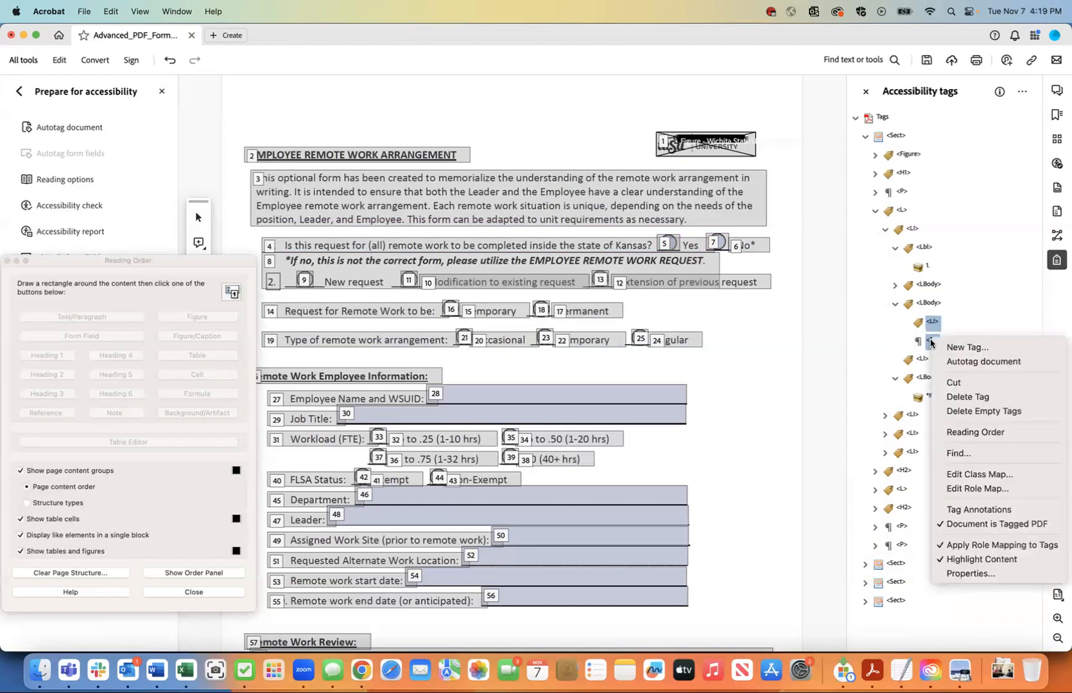
click(955, 396)
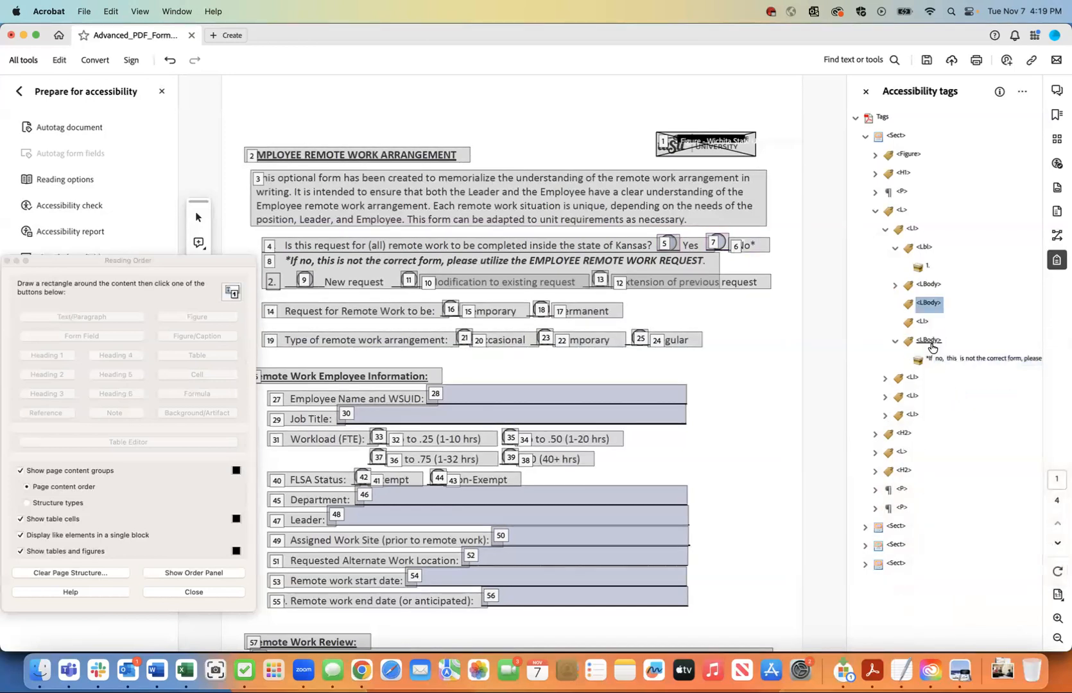
click(922, 324)
right_click(923, 325)
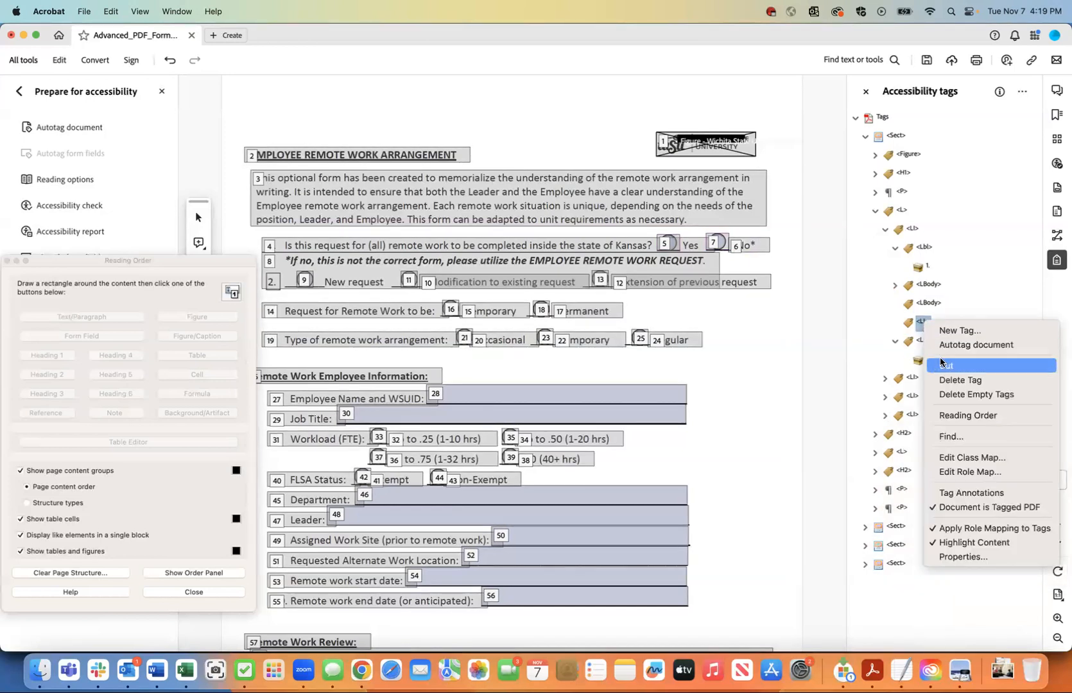
click(949, 383)
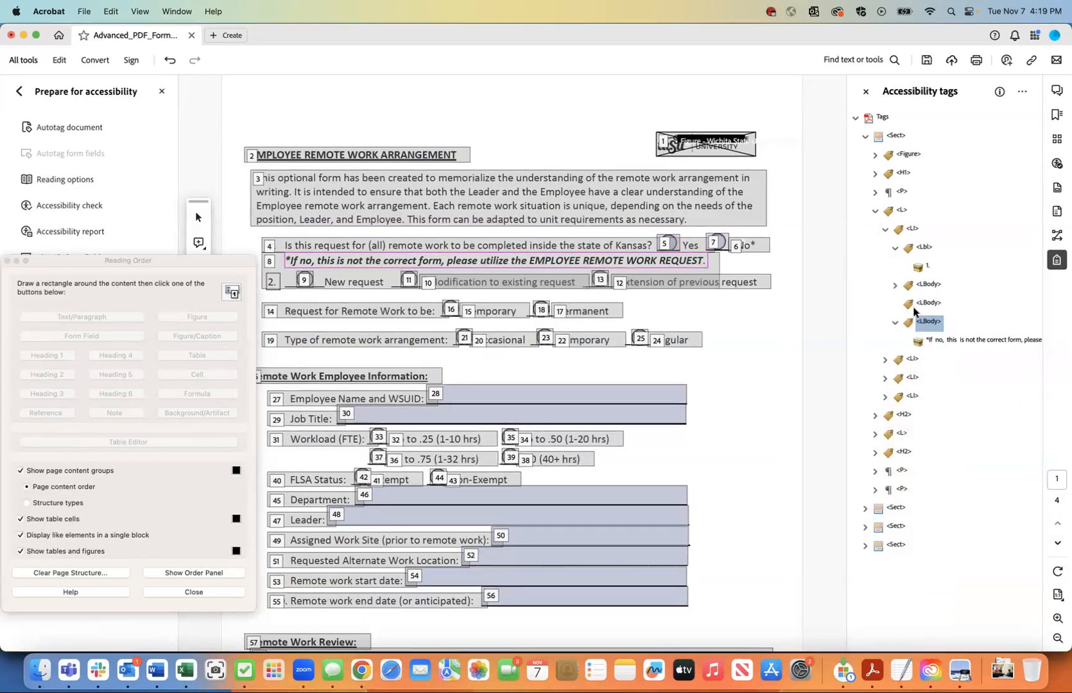
- Move the "*If no, this is not the correct form" content into the first LBody, directly after the "No*" Form tag
click(895, 285)
click(937, 378)
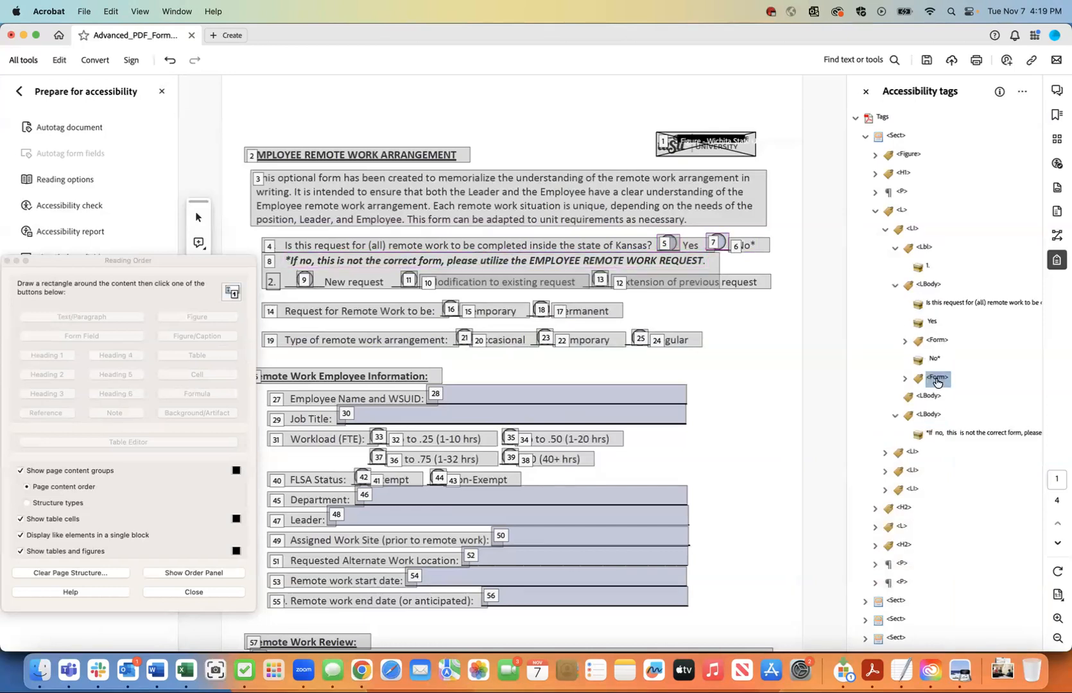
click(952, 436)
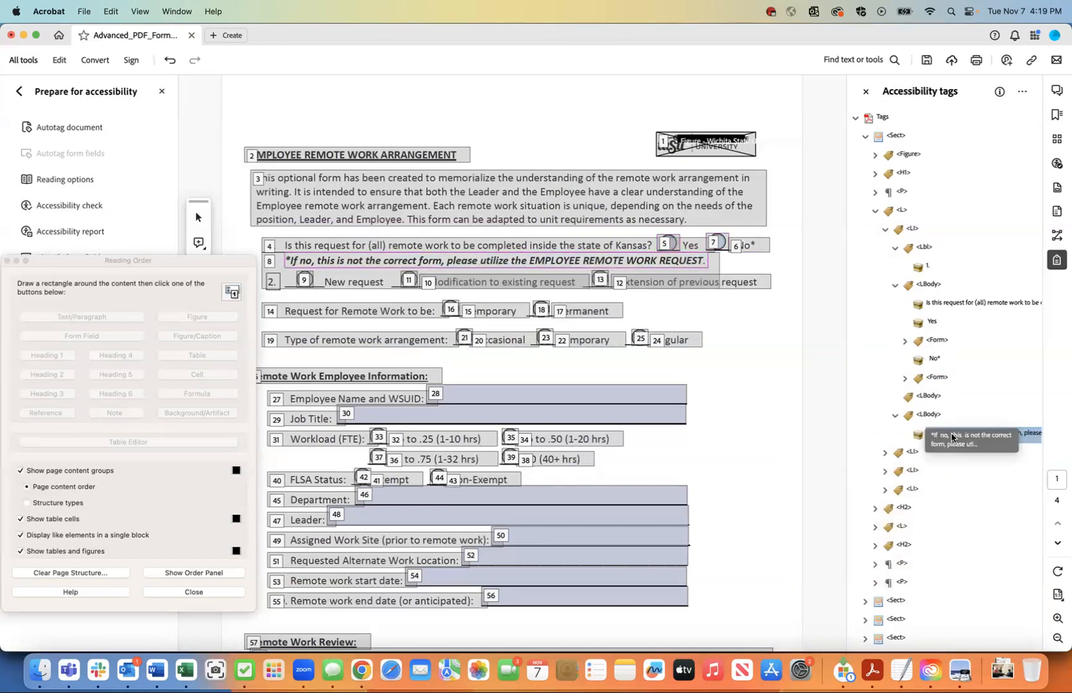
right_click(953, 444)
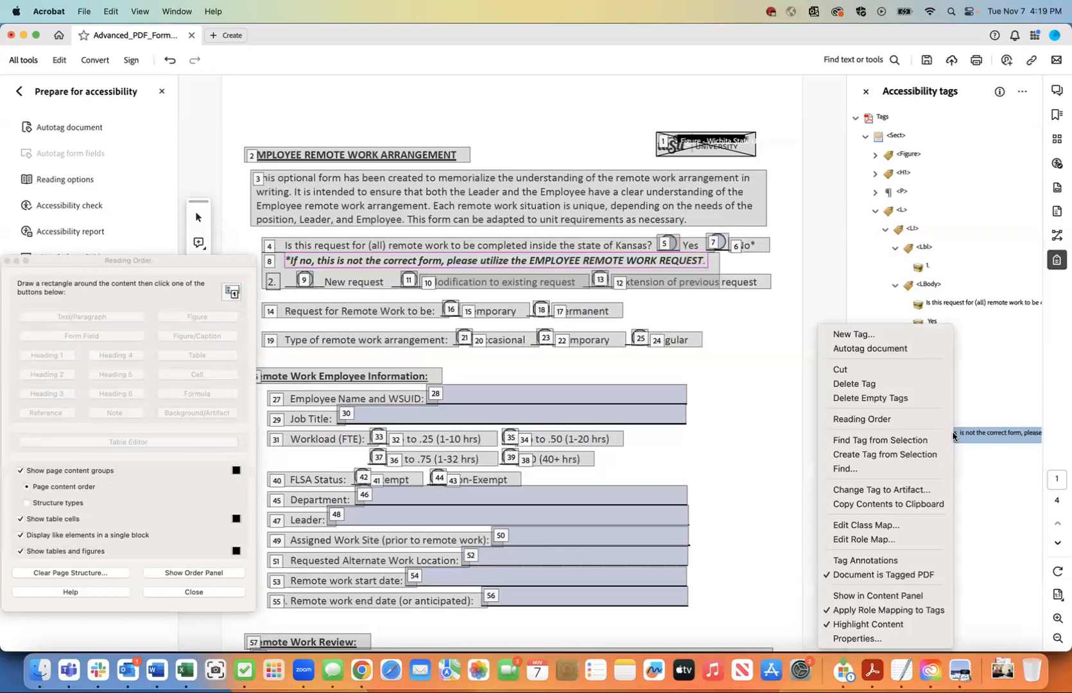
click(901, 370)
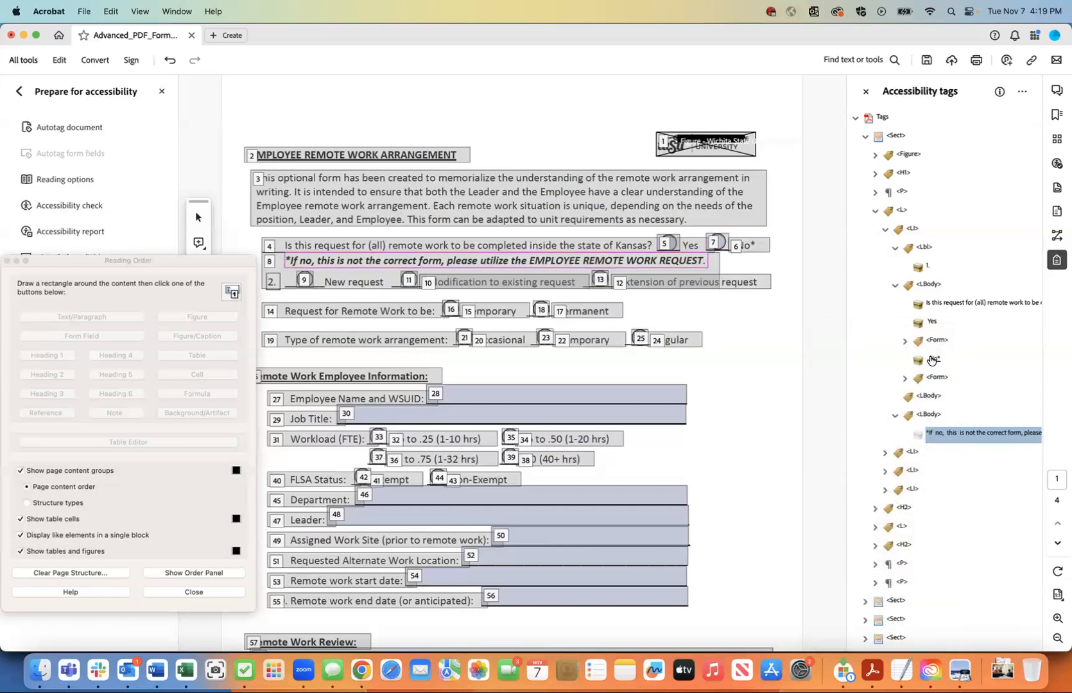
click(936, 379)
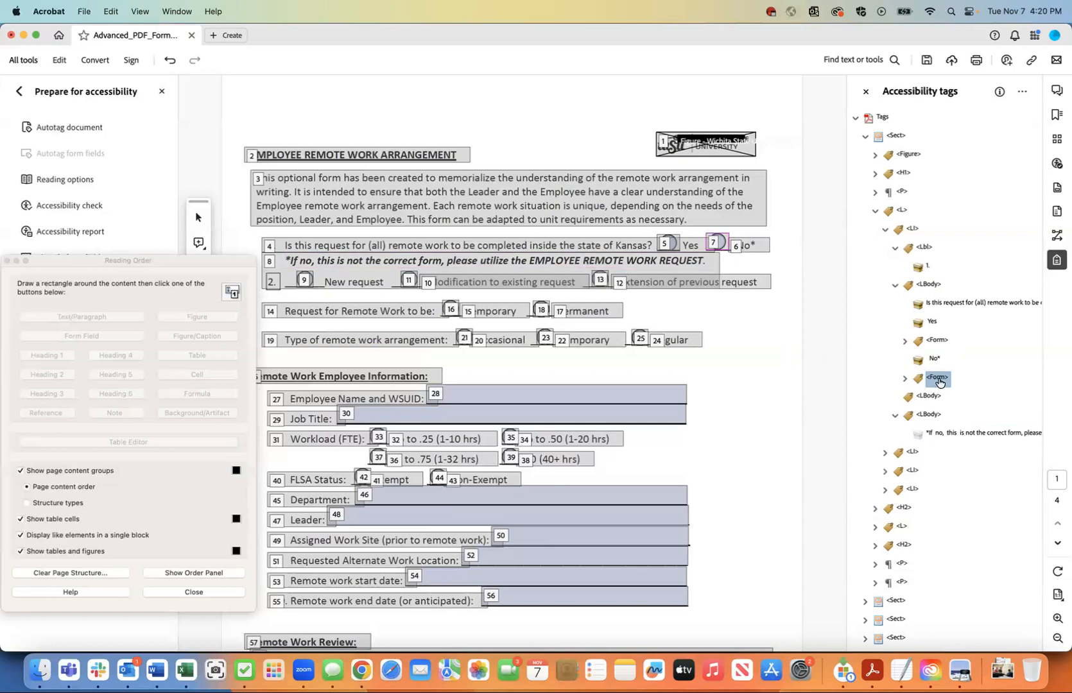
right_click(904, 405)
click(901, 404)
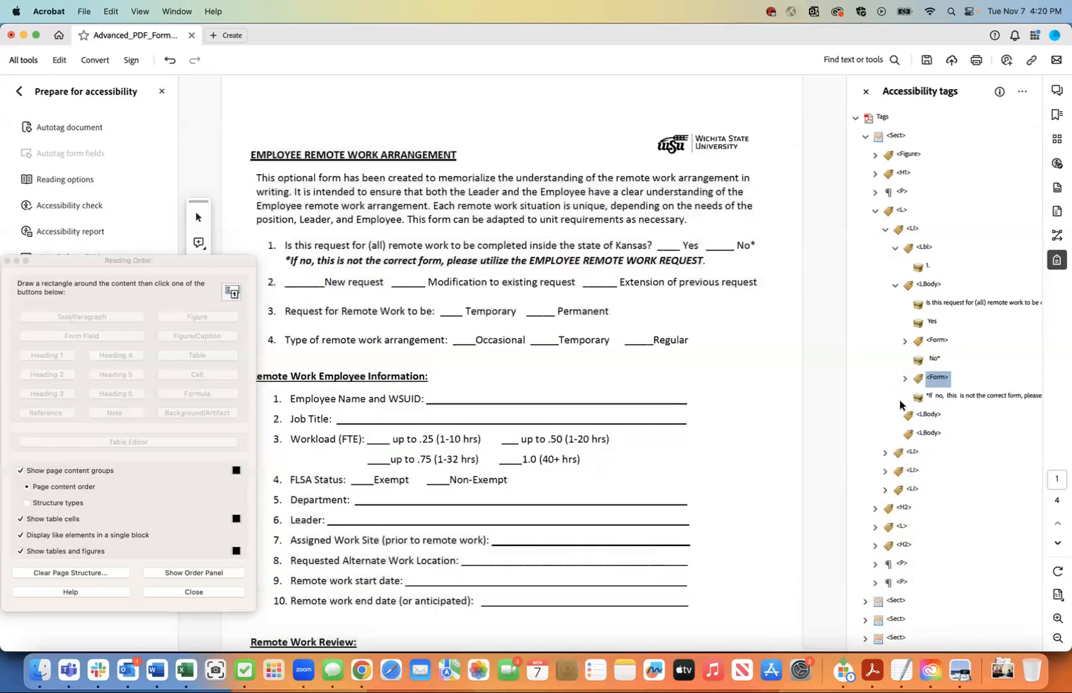
- Delete the two empty LBody tags at the end of the first list item
click(928, 416)
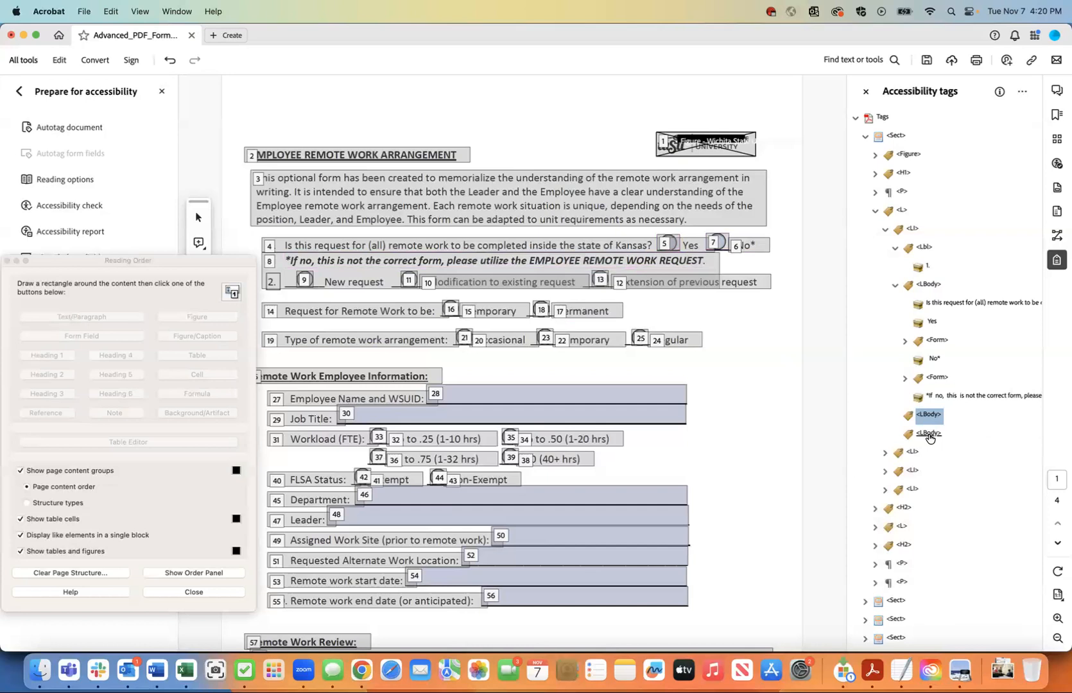
shift+click(929, 434)
right_click(929, 437)
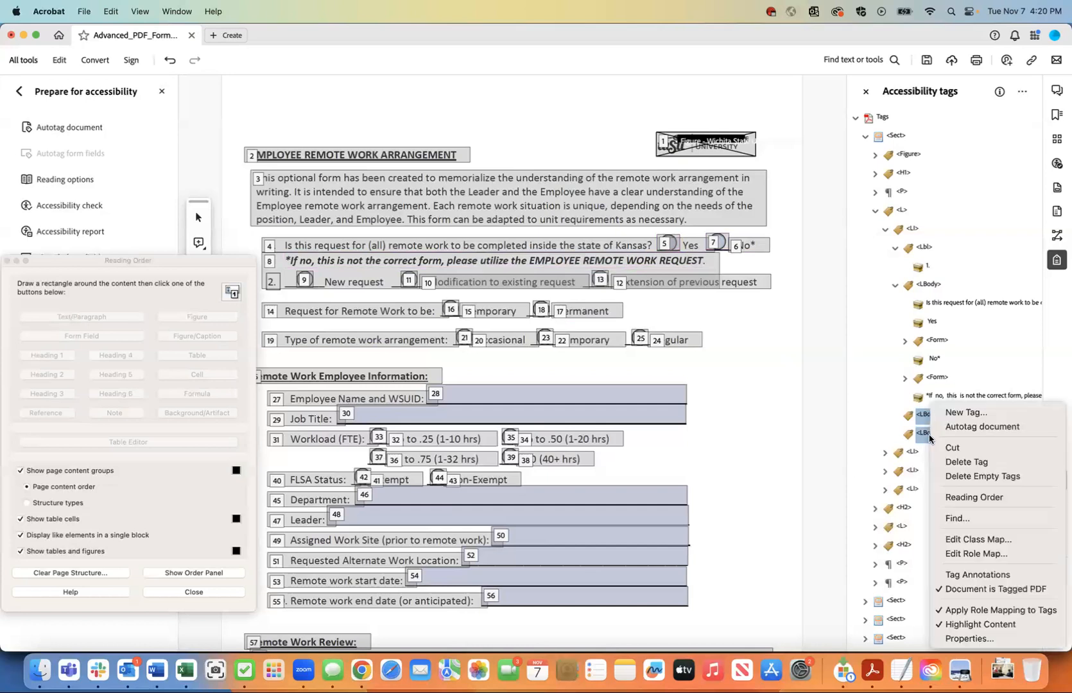
click(951, 461)
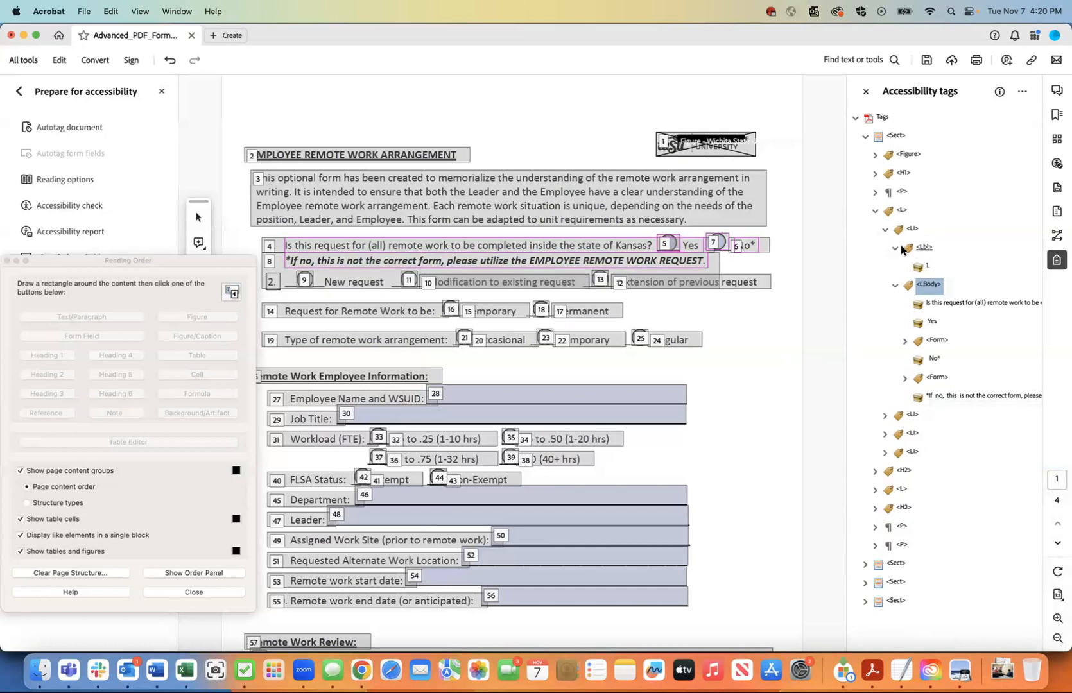
- Review the first list item's tag order against the page, from its label and question text through the "Yes" and "No*" Form tags
click(911, 230)
click(884, 230)
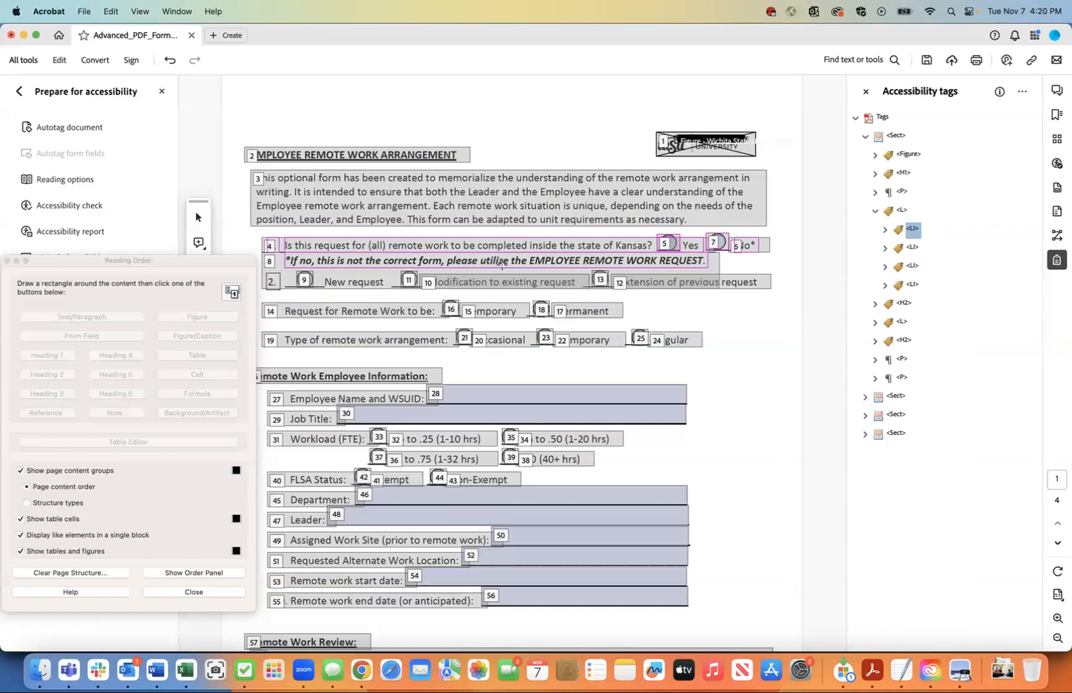
click(884, 229)
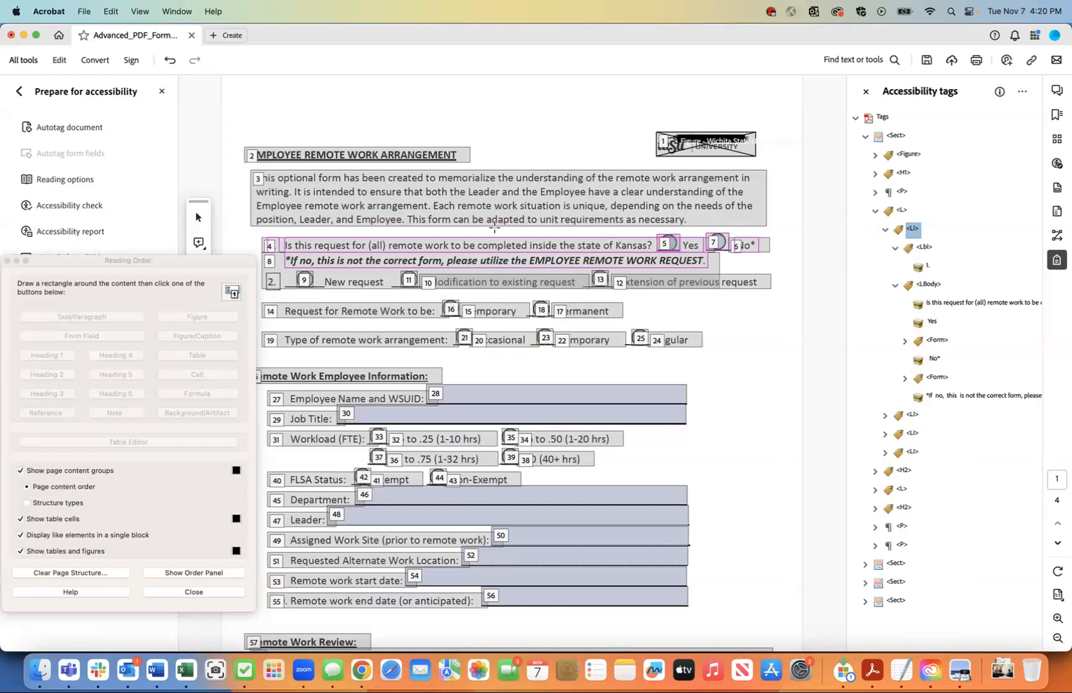
click(943, 313)
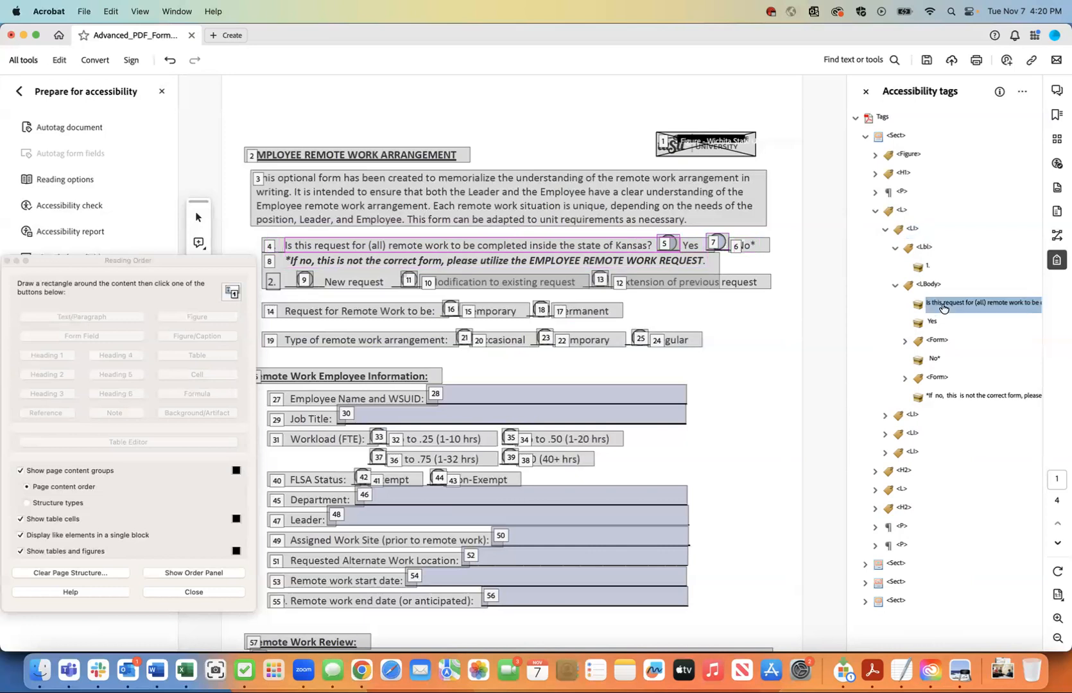
key(Down)
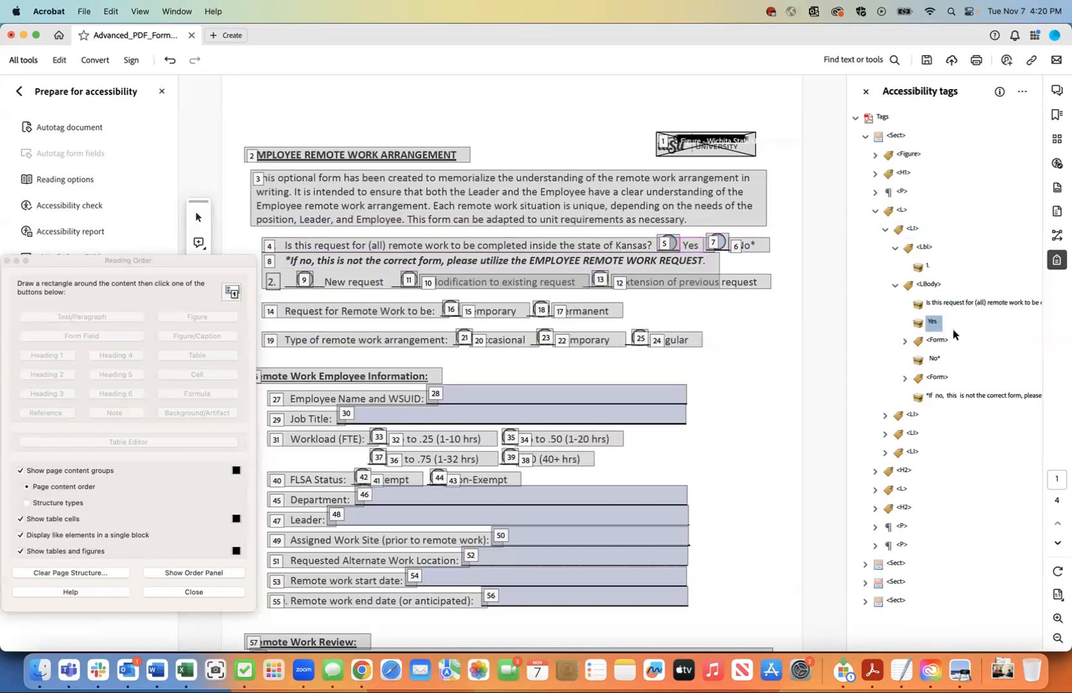
key(Down)
key(Down)
key(Down)
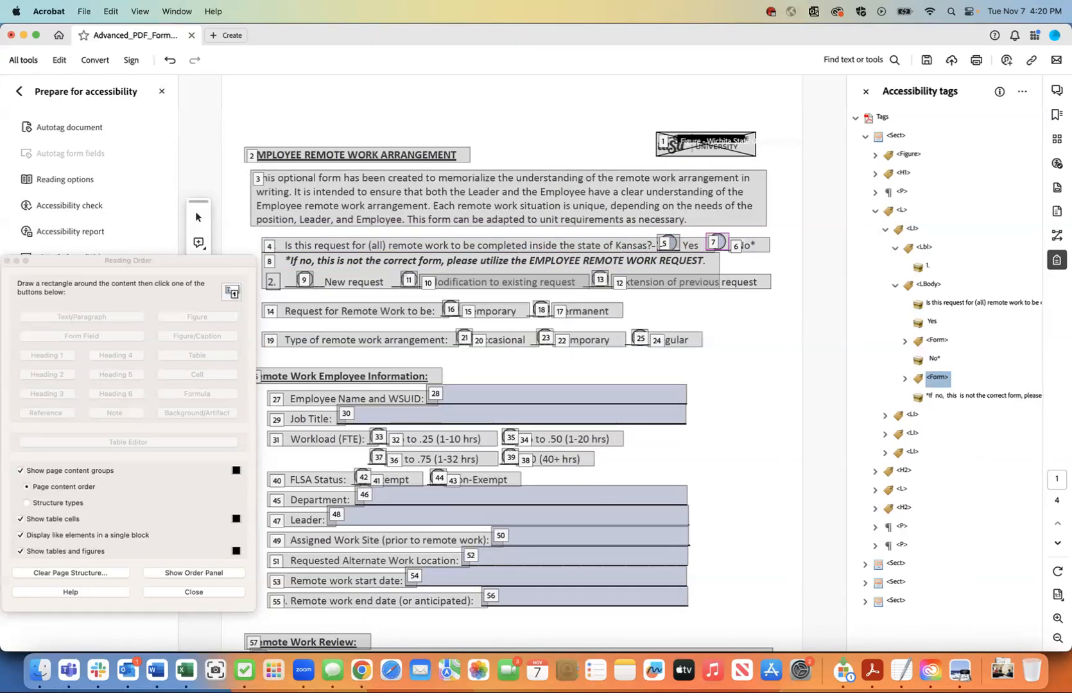
click(932, 305)
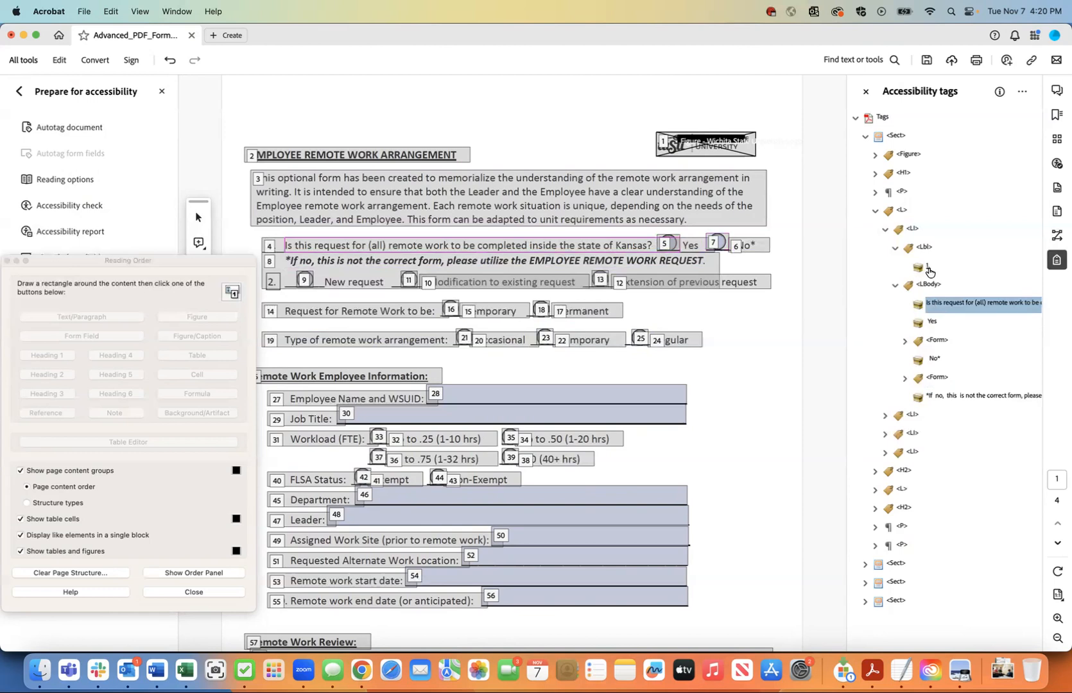
click(928, 268)
click(932, 321)
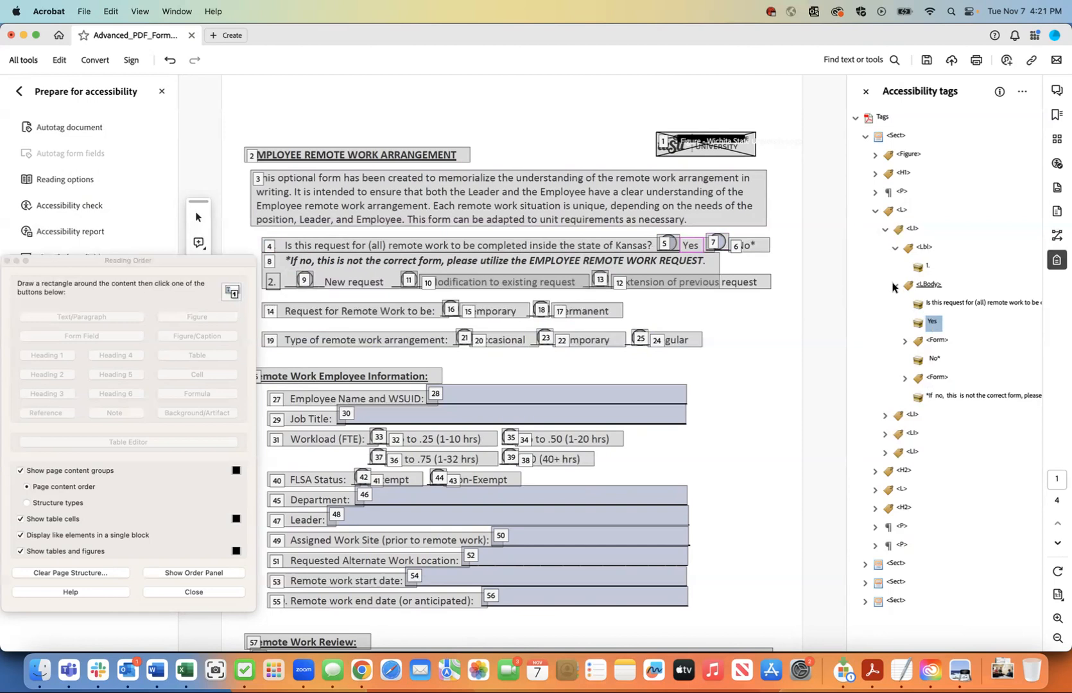
- Save the PDF and collapse the first list item's tag
click(83, 11)
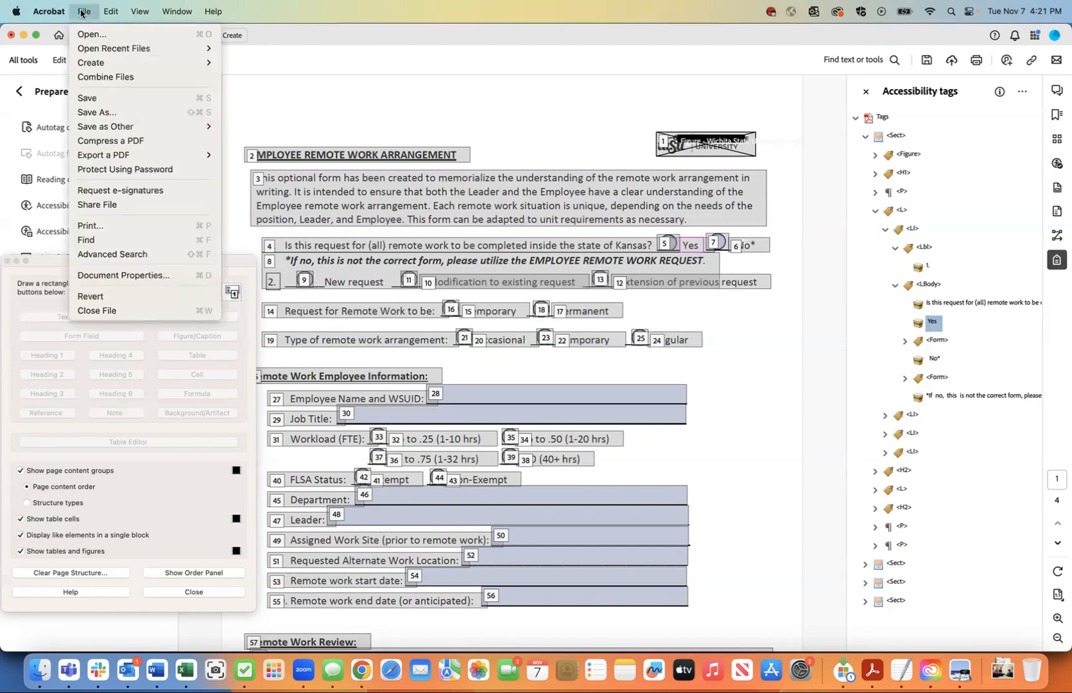
click(86, 98)
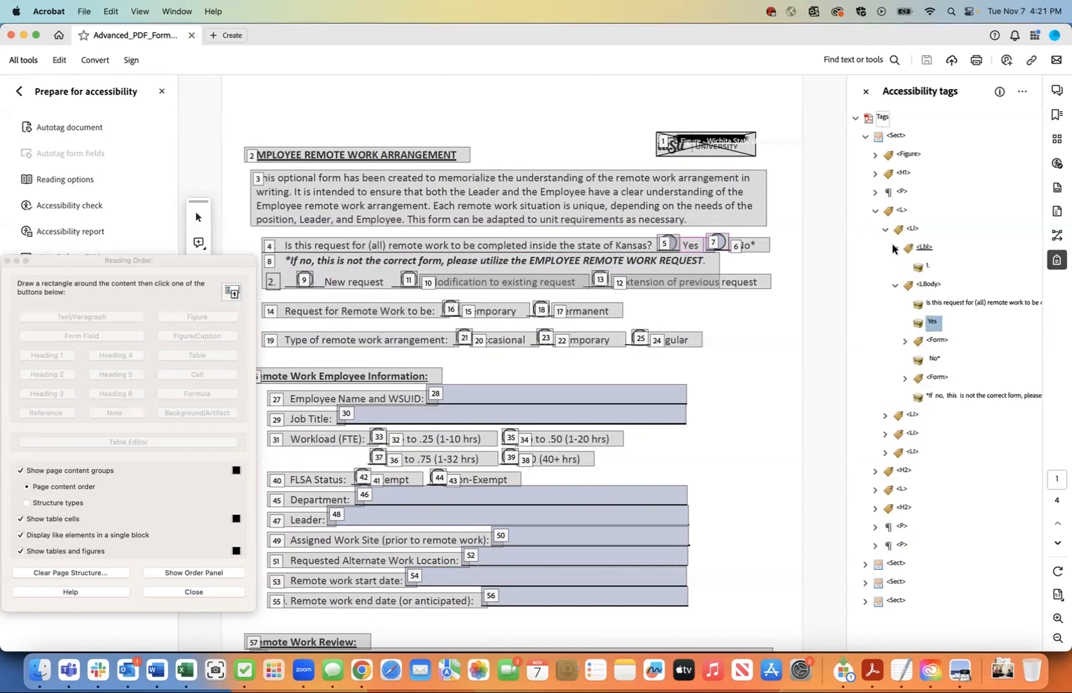
click(884, 229)
- Examine the second list item's Lbl and LBody tags, including the order of its request options and Form tags
click(911, 247)
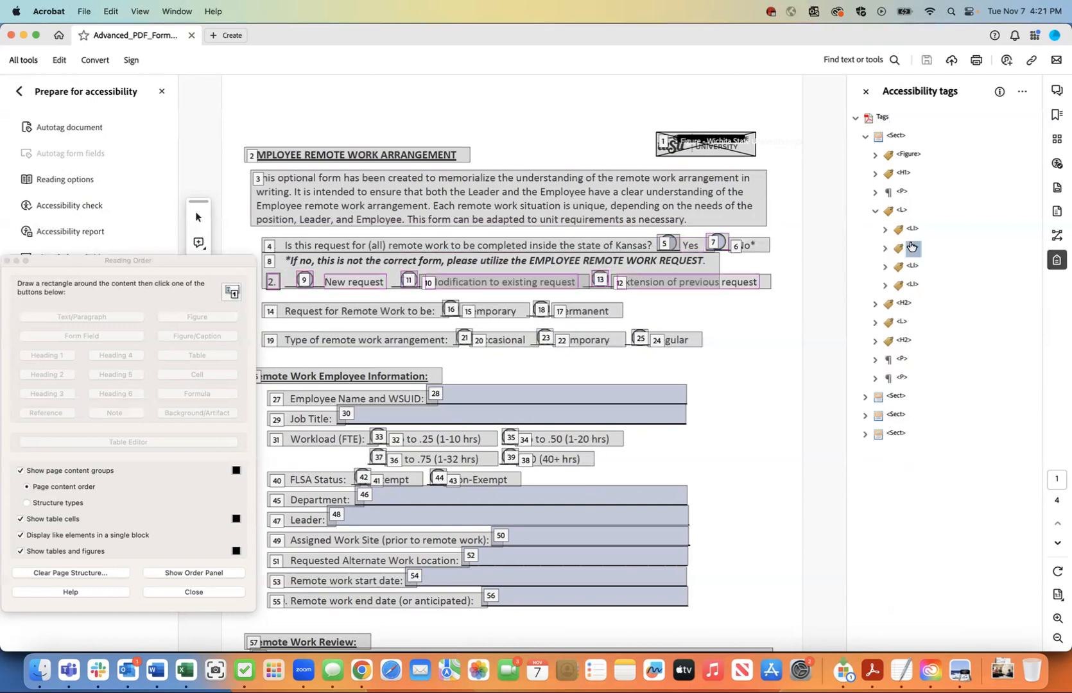
click(884, 247)
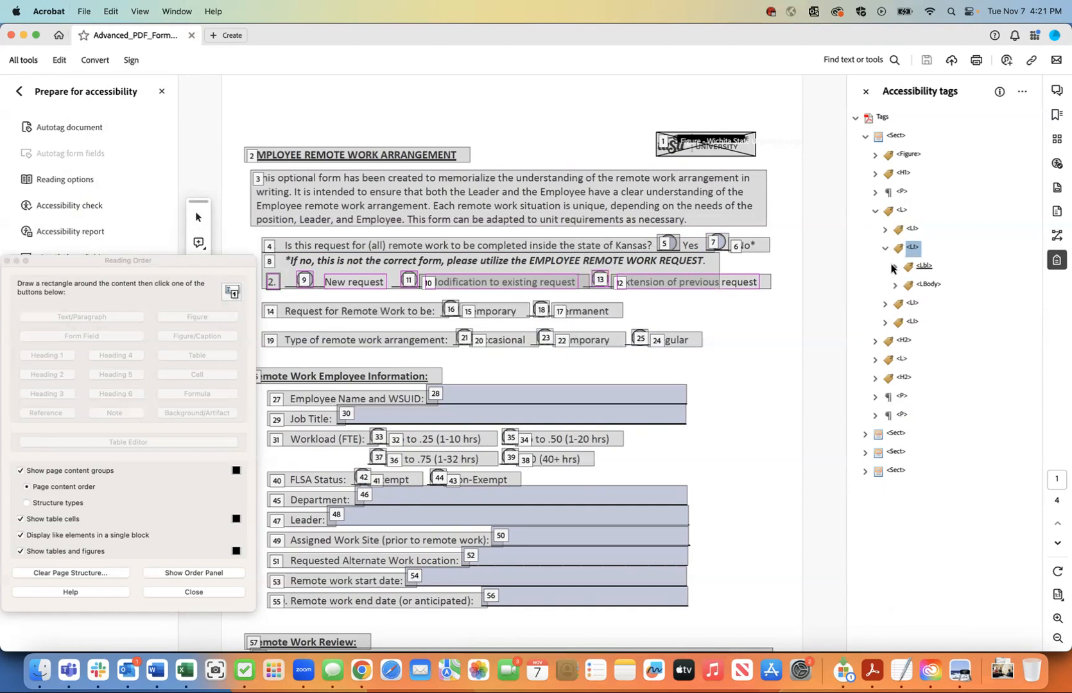
click(894, 285)
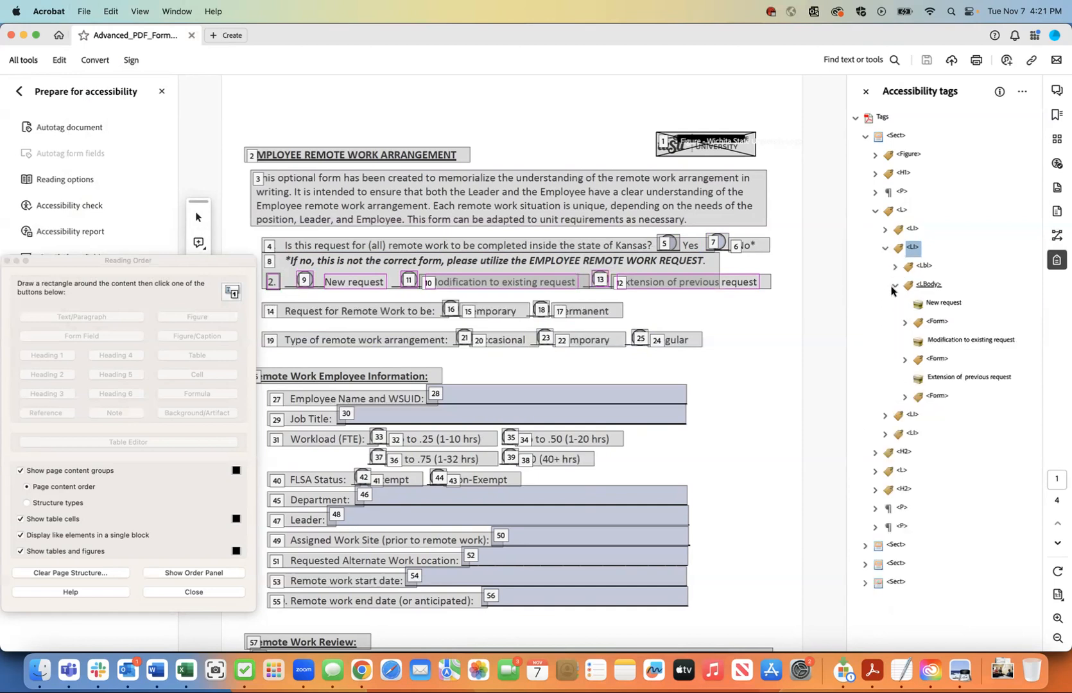
click(894, 287)
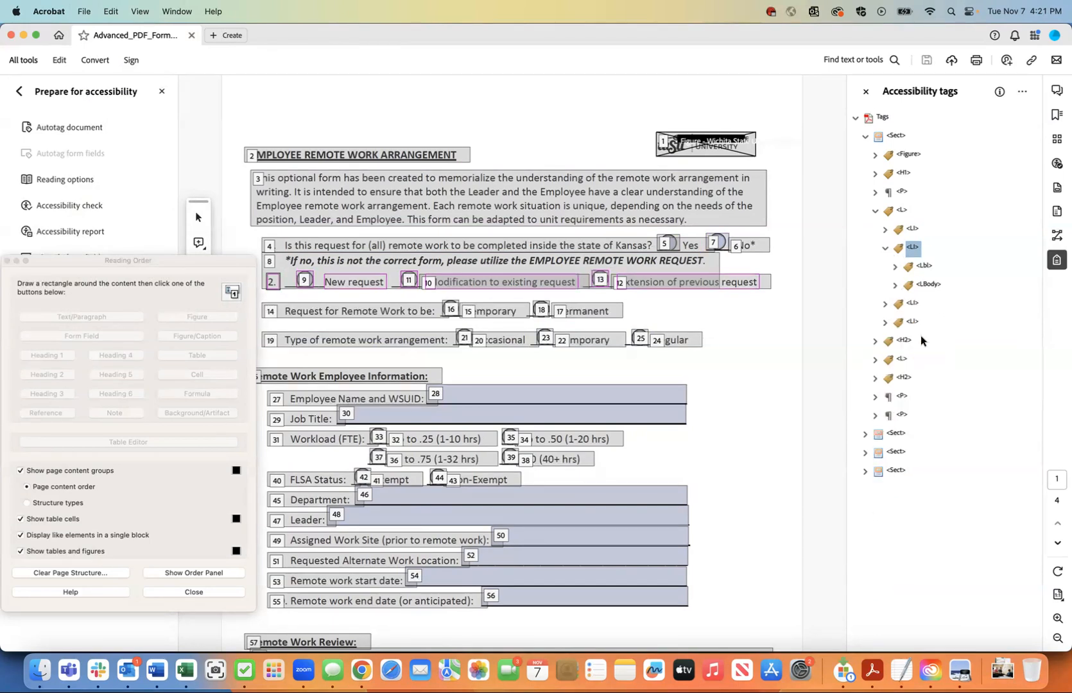
click(894, 284)
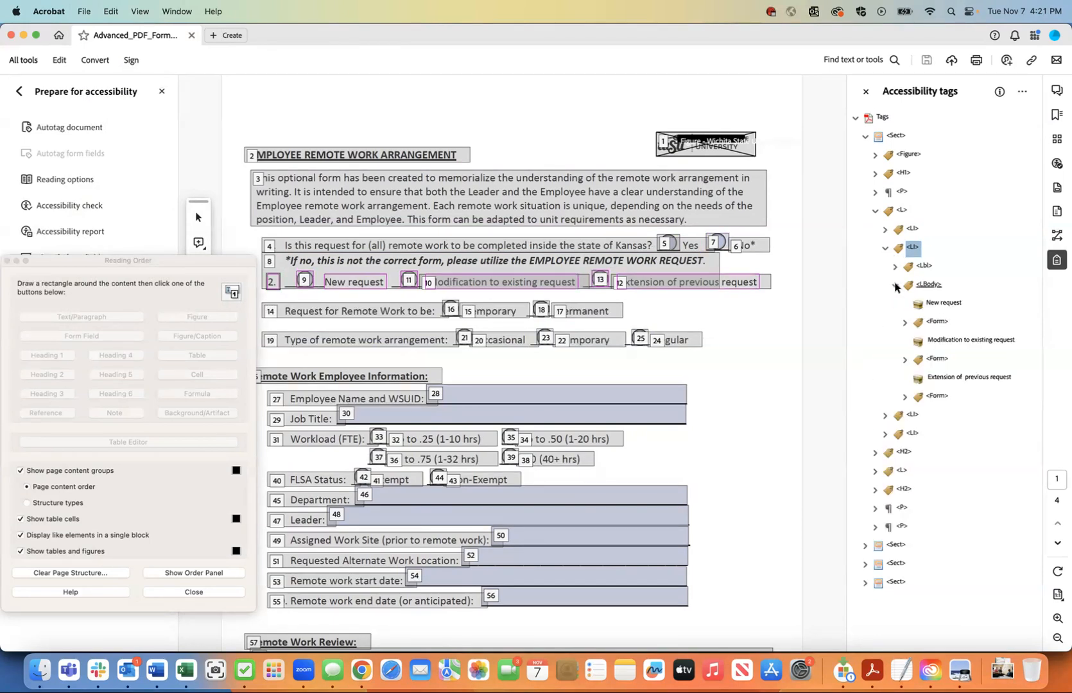
- Check the second list item's "Extension of previous request" text and Form tag, and compare the first list's extent with the heading that follows
click(938, 378)
click(938, 394)
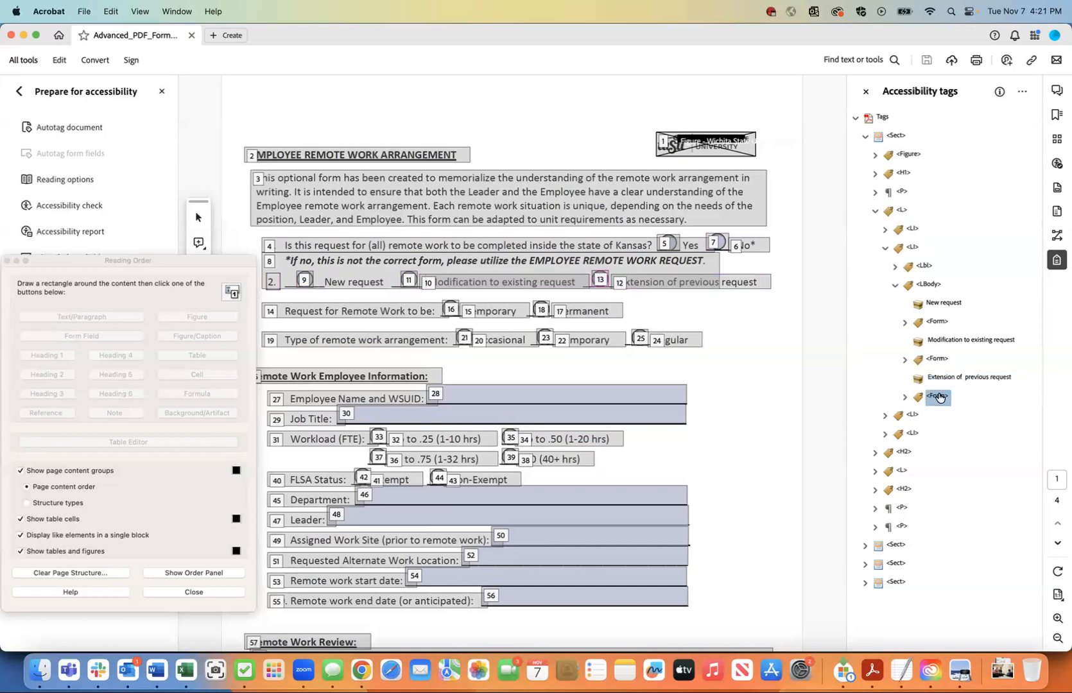
click(893, 285)
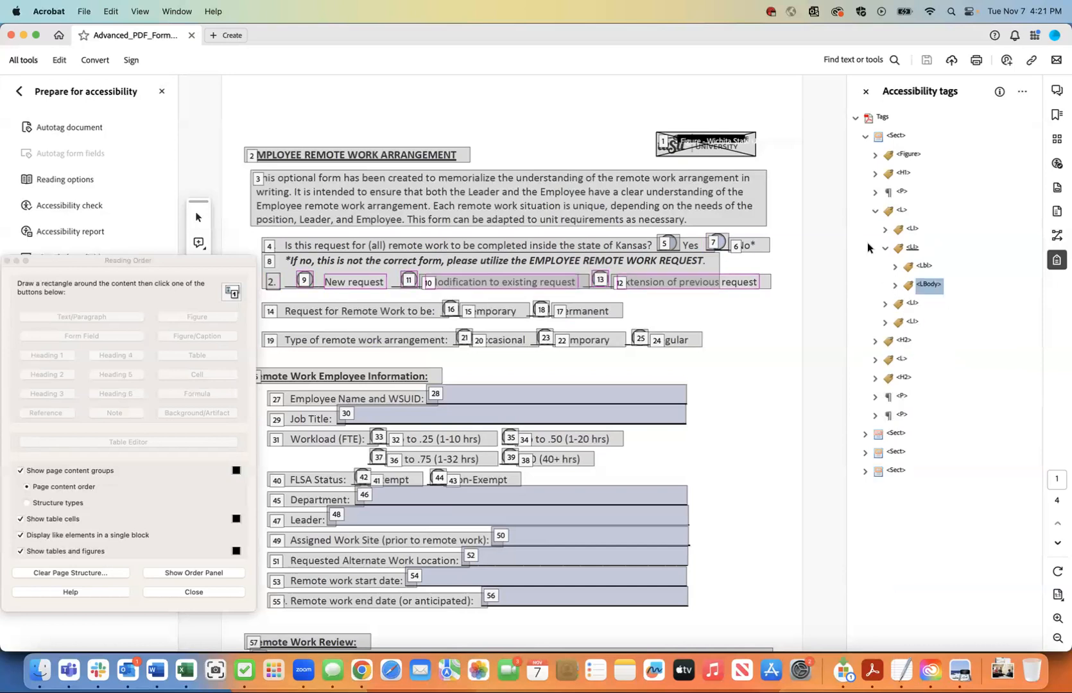
click(875, 213)
click(903, 230)
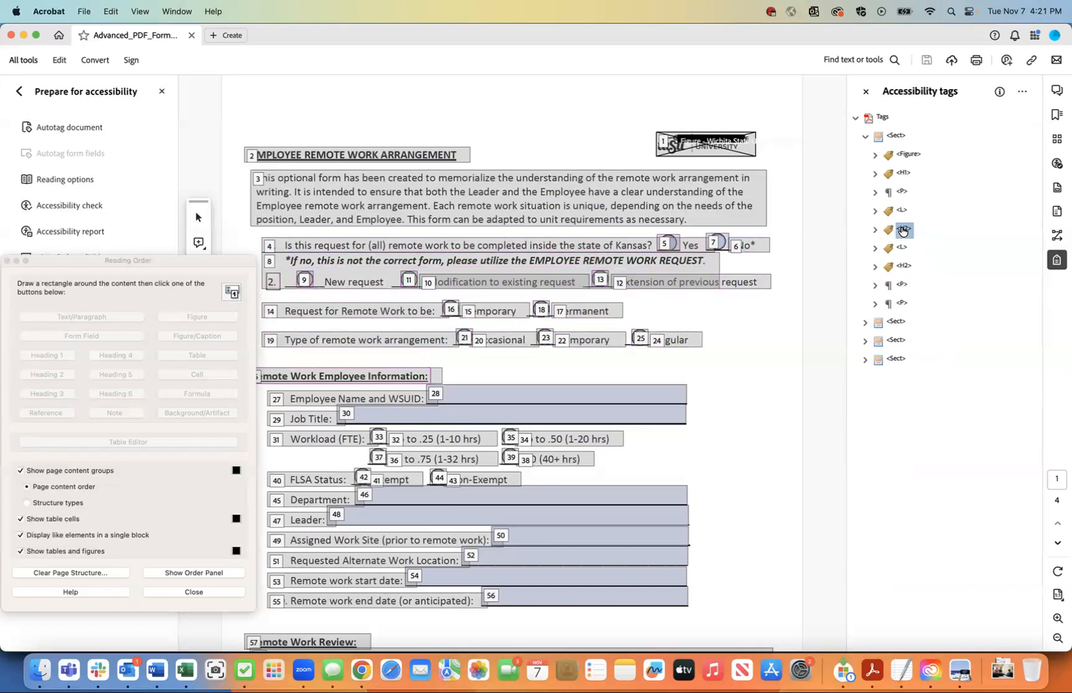
click(902, 211)
click(874, 210)
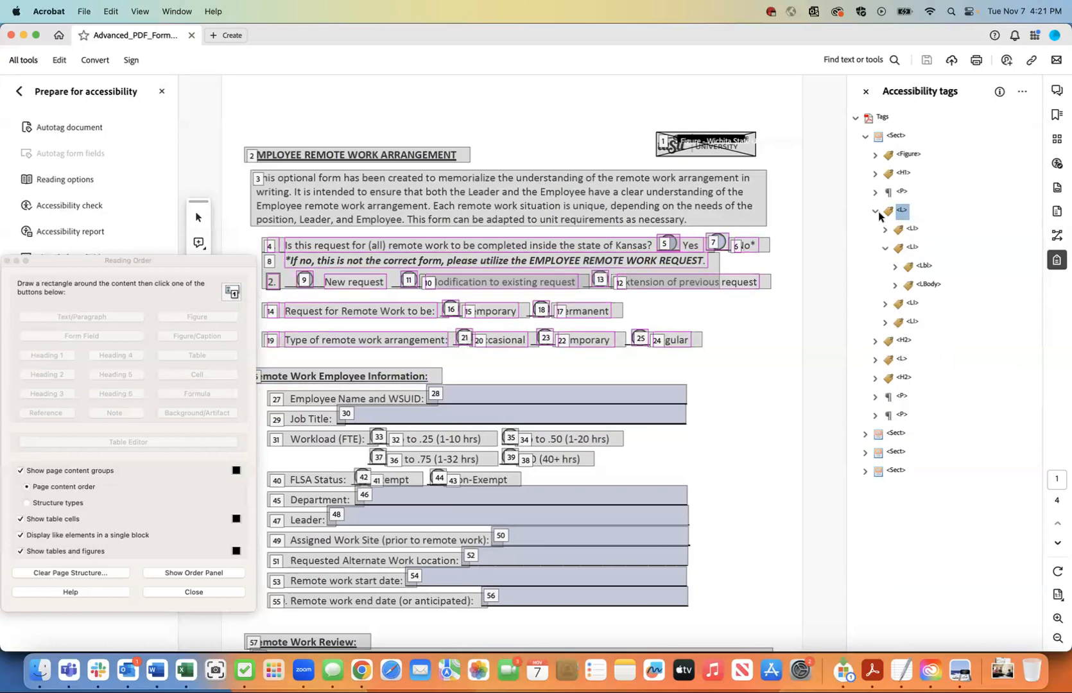
- Examine the fourth list item's Lbl and LBody tags, including the order of its work arrangement options and Form tags
click(884, 248)
click(911, 284)
click(884, 285)
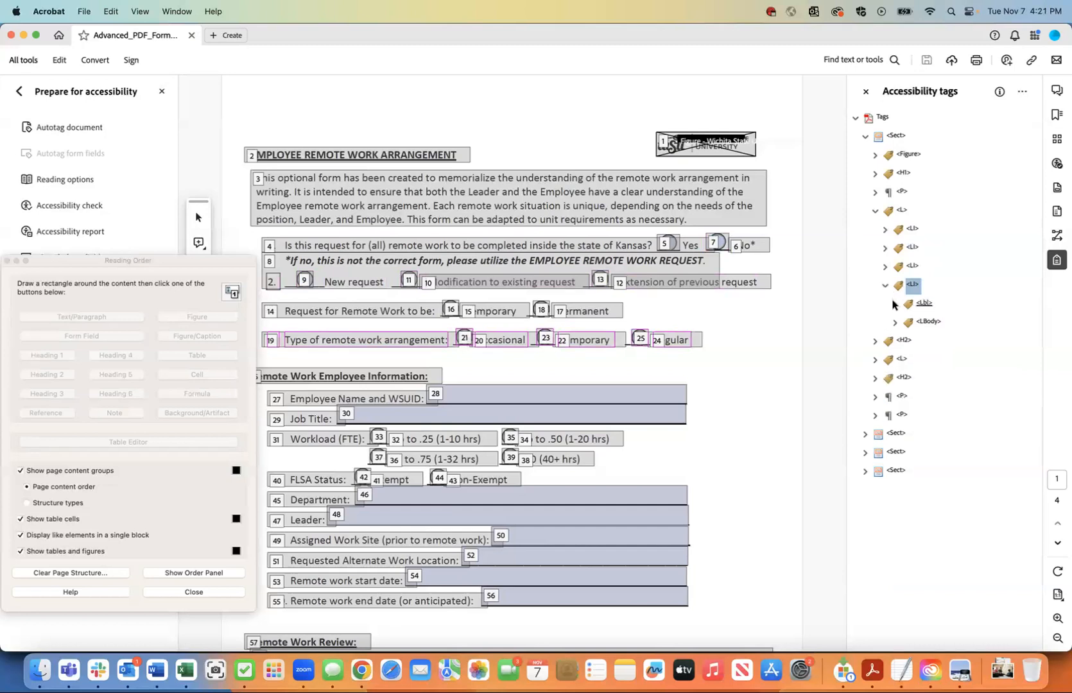
click(894, 304)
click(896, 341)
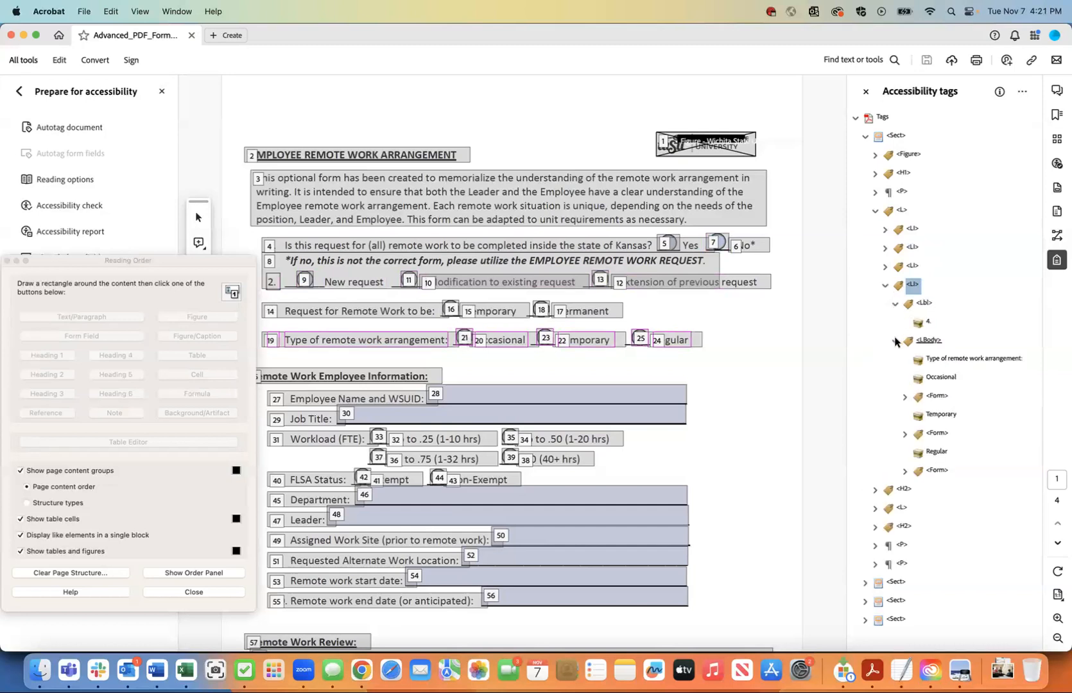
click(936, 452)
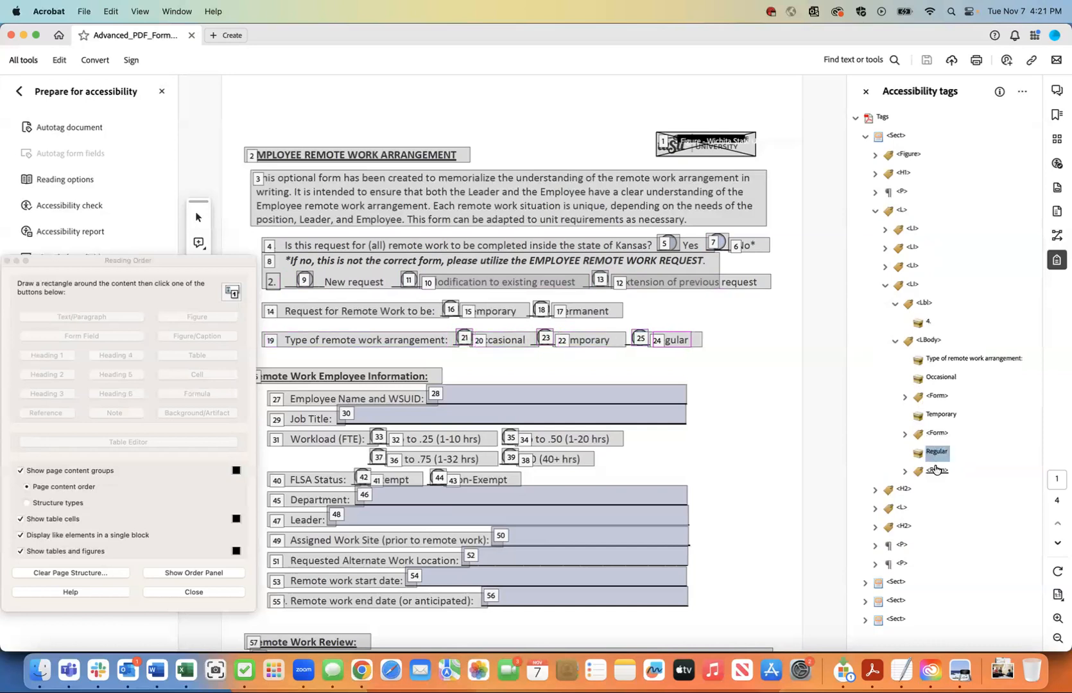
click(936, 470)
click(892, 341)
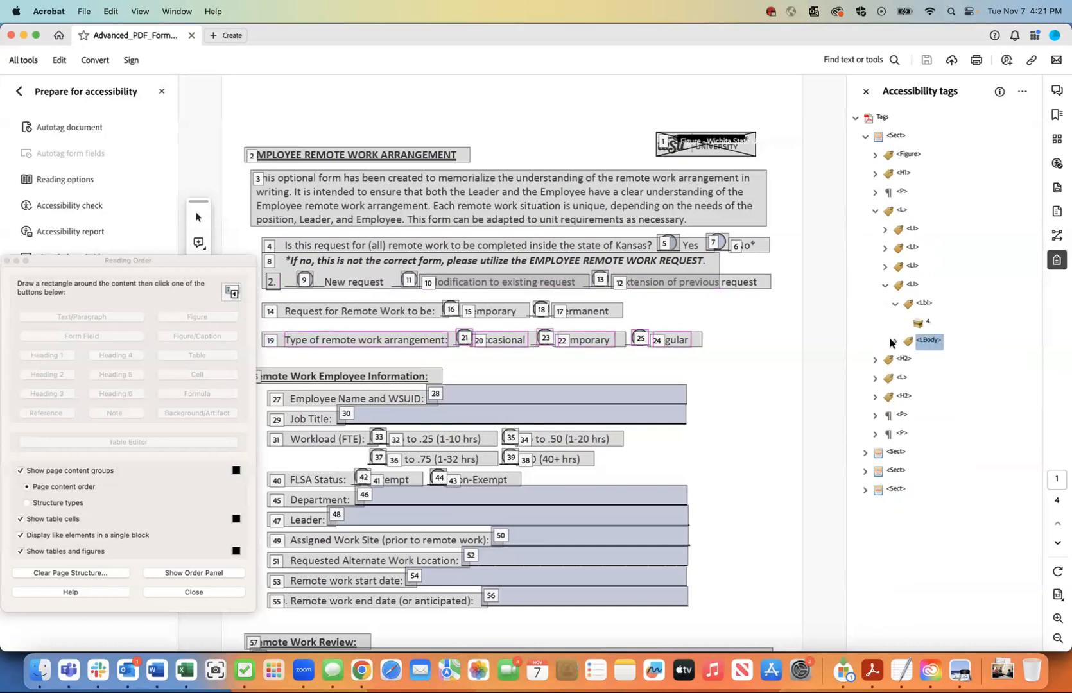
click(884, 287)
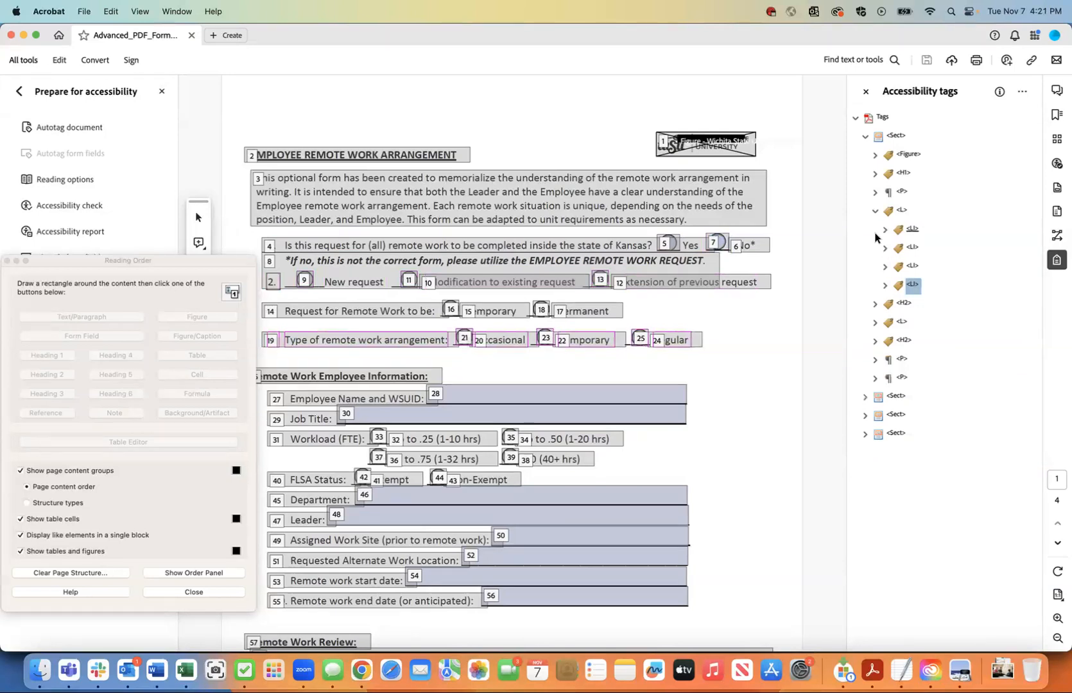
- Check the remaining page 1 tags against the page, from the "Remote Work Employee Information" heading and its list through the review date paragraph
click(875, 212)
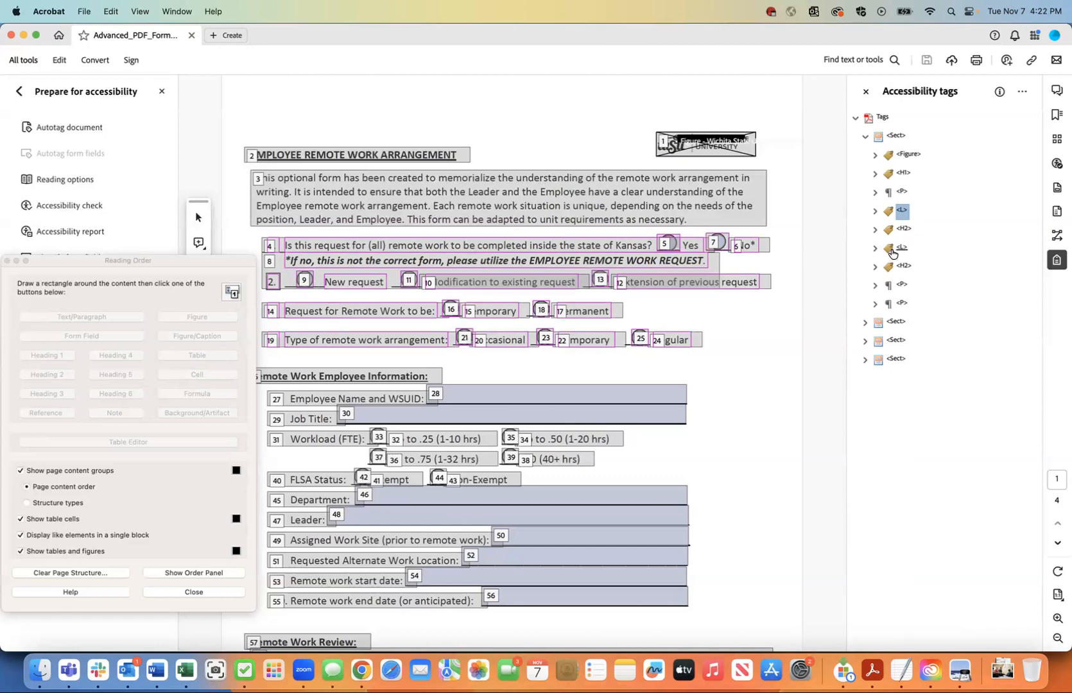
click(903, 231)
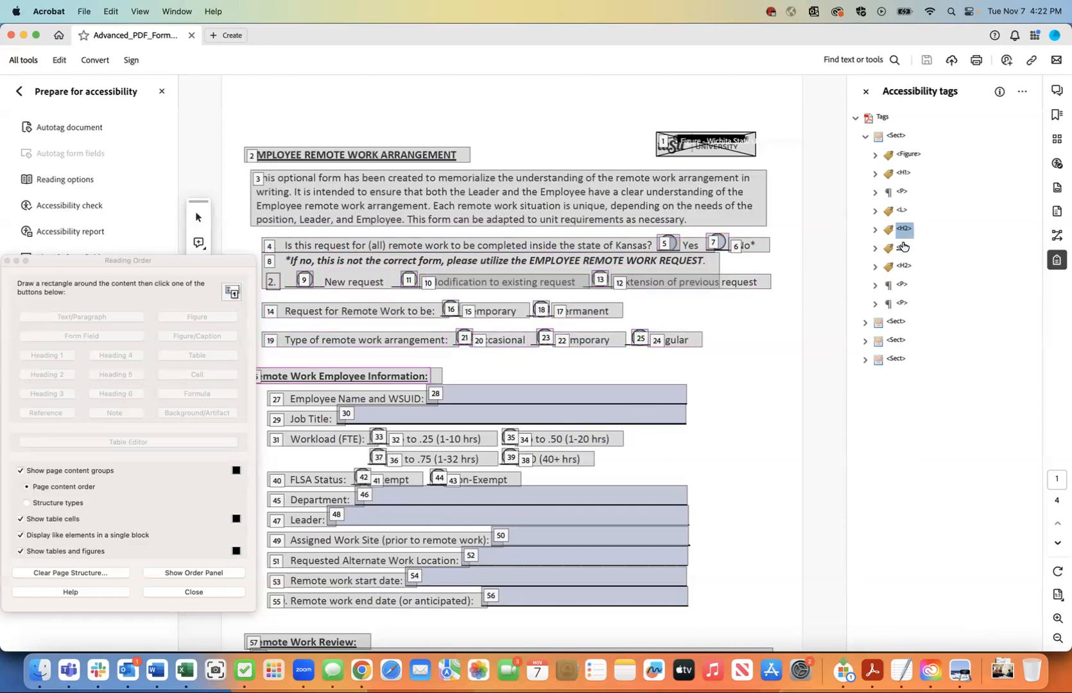
click(903, 247)
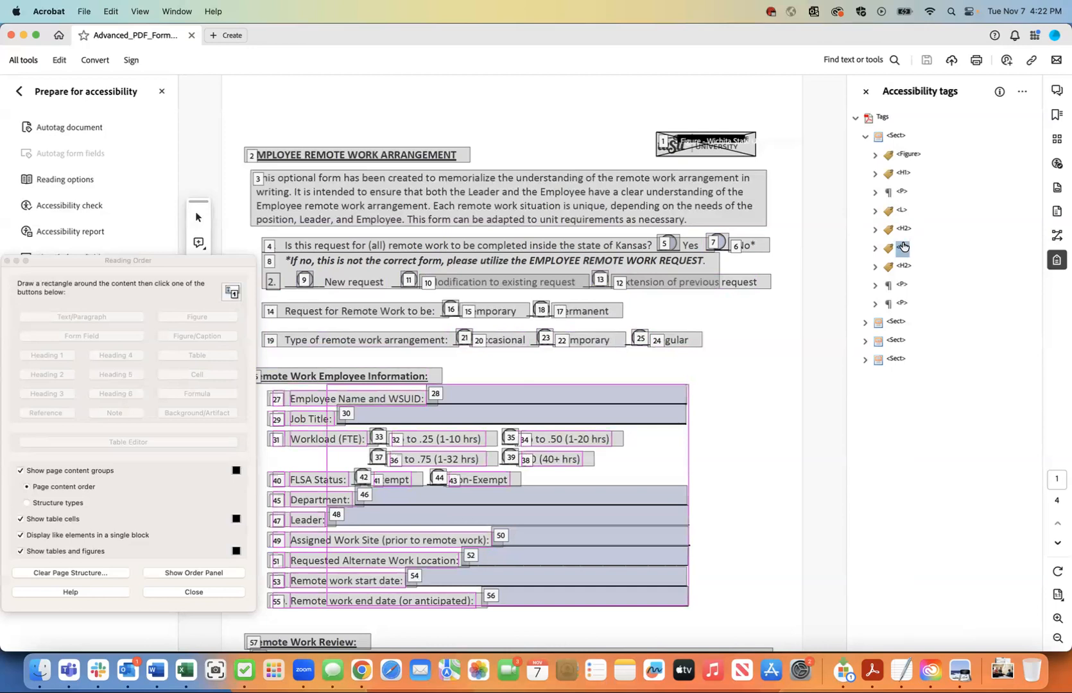
click(873, 248)
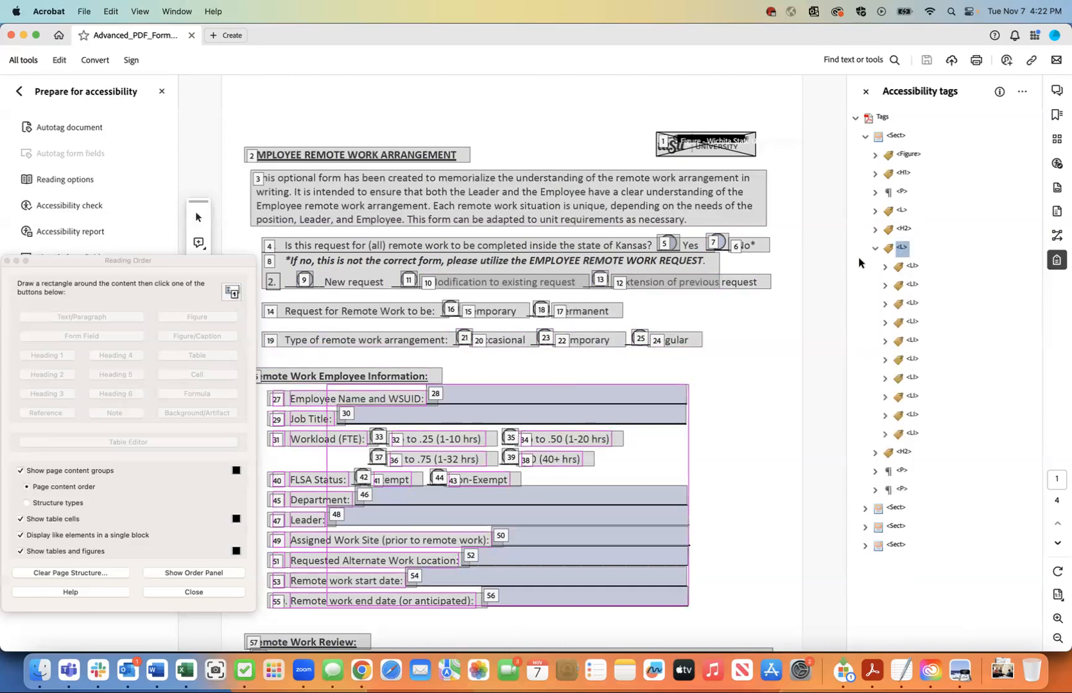
click(873, 248)
click(902, 268)
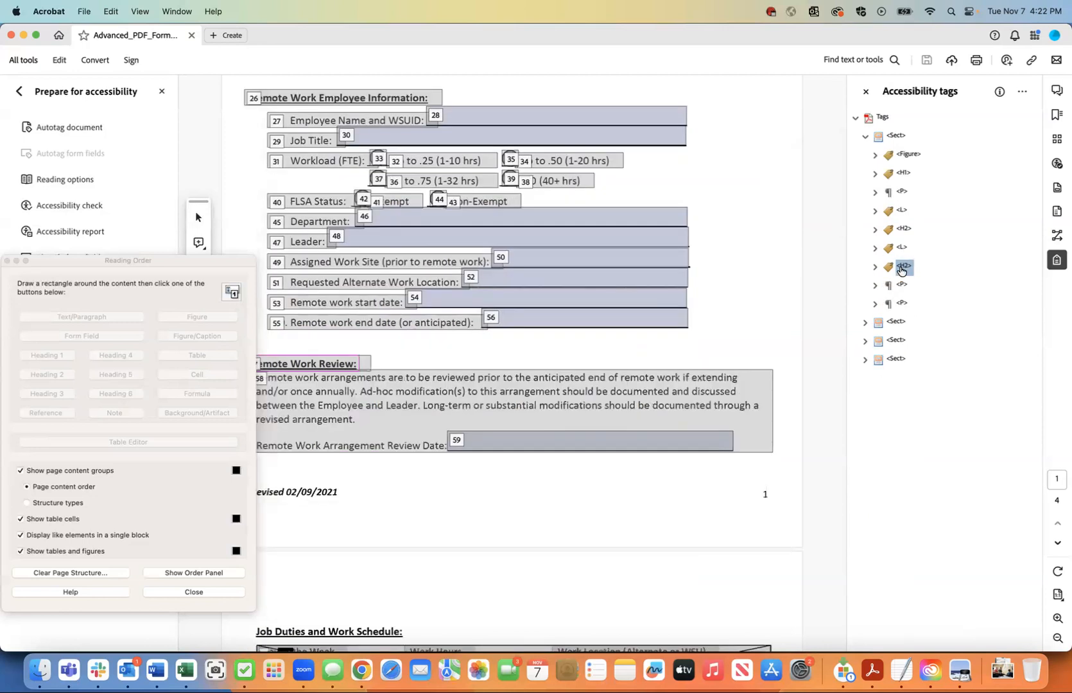
click(902, 285)
click(900, 303)
click(874, 306)
click(874, 306)
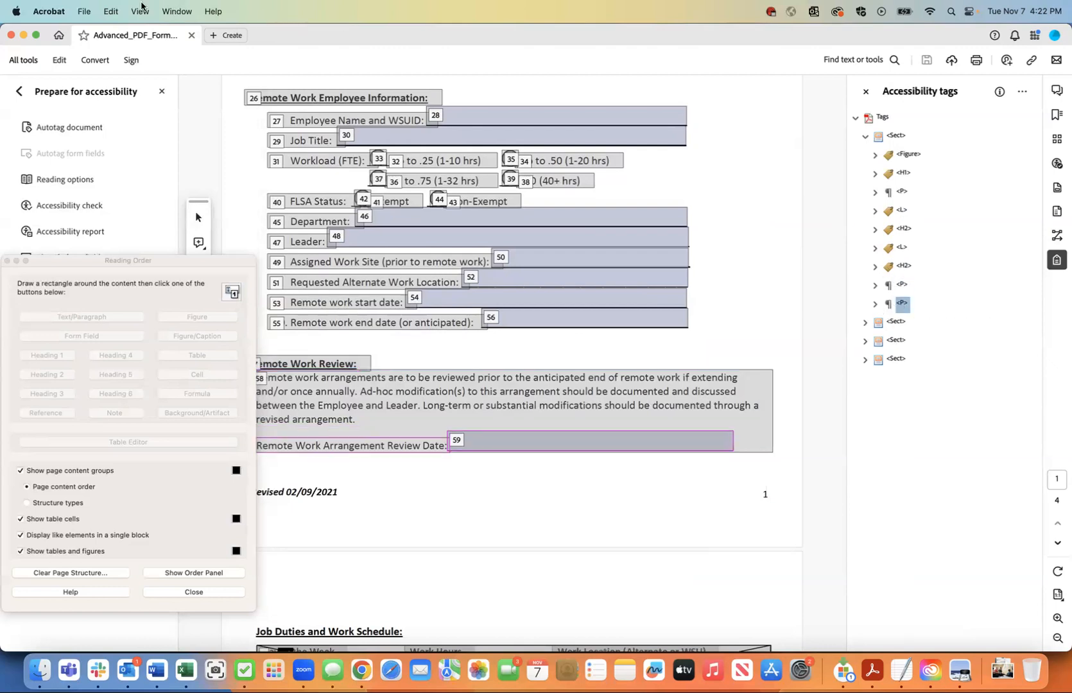
- Open the Order view and examine page 1's content order from "Path Image" through the second question's first options
click(85, 13)
click(86, 13)
click(1057, 235)
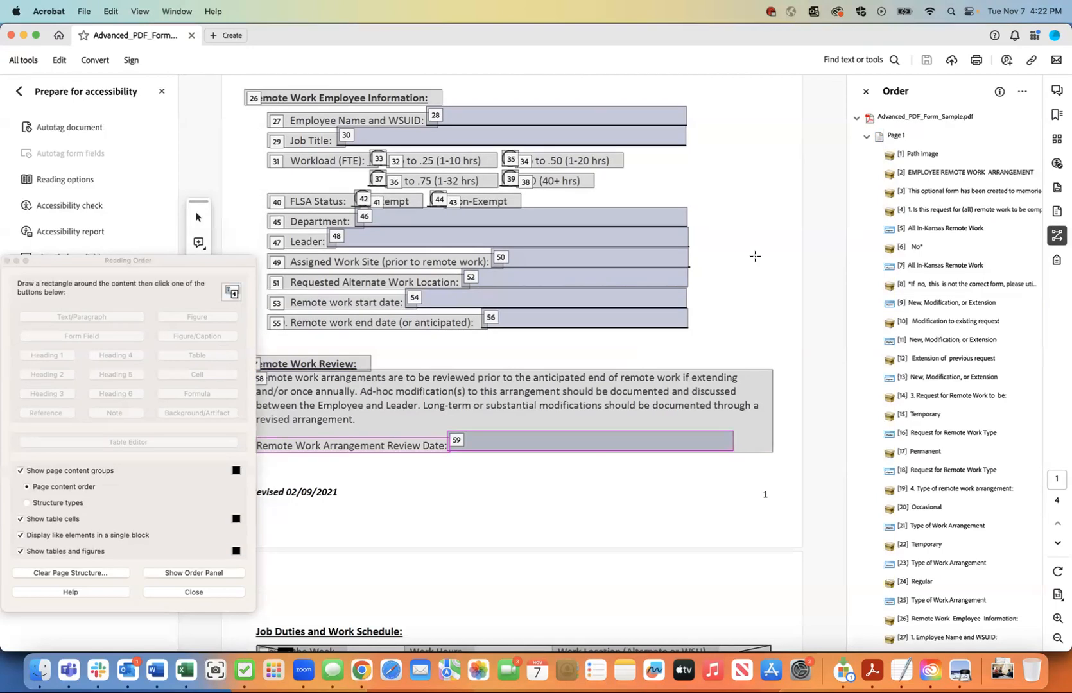
scroll(755, 257, up, 5)
scroll(754, 256, up, 2)
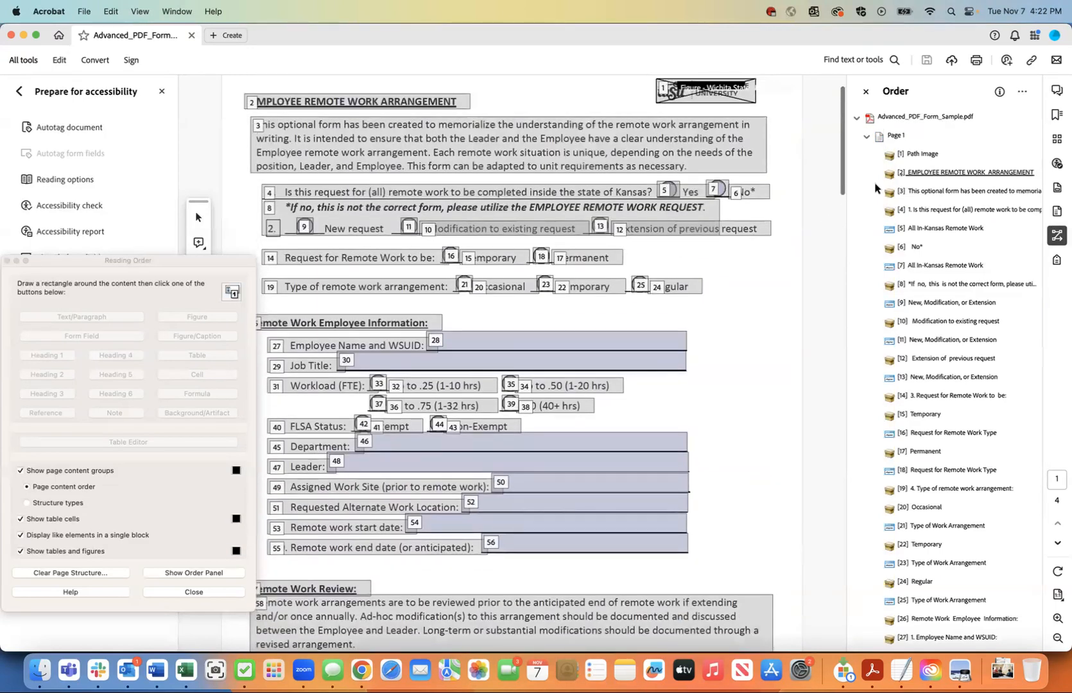
click(913, 154)
key(Down)
key(Down)
key(Down)
key(Down)
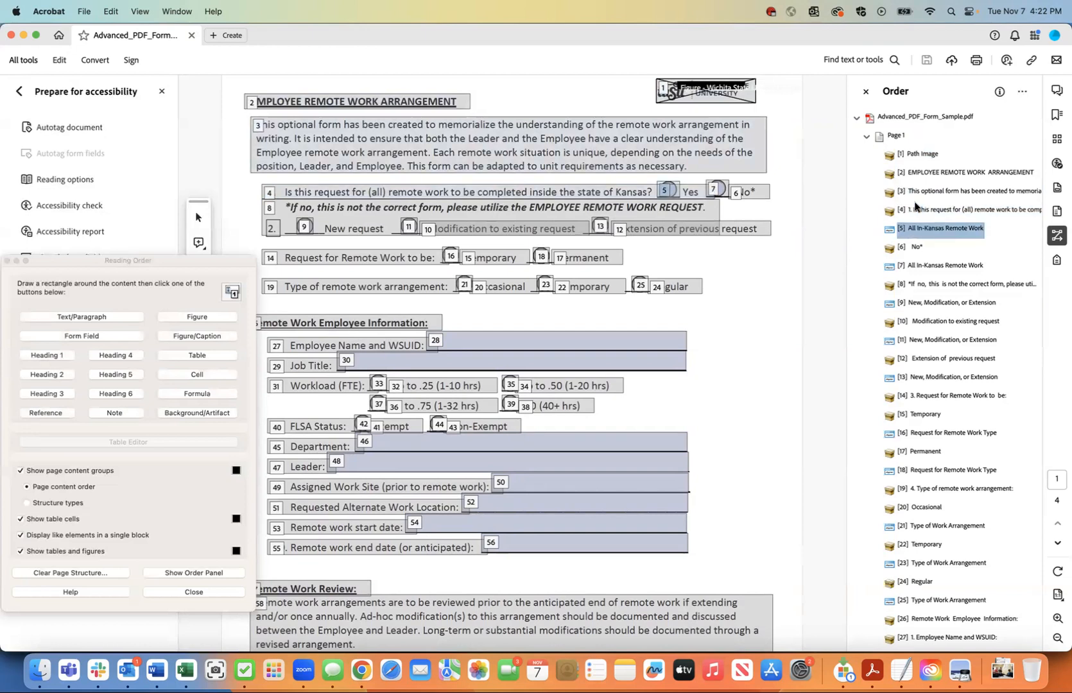
key(Down)
key(Up)
key(Down)
key(Down)
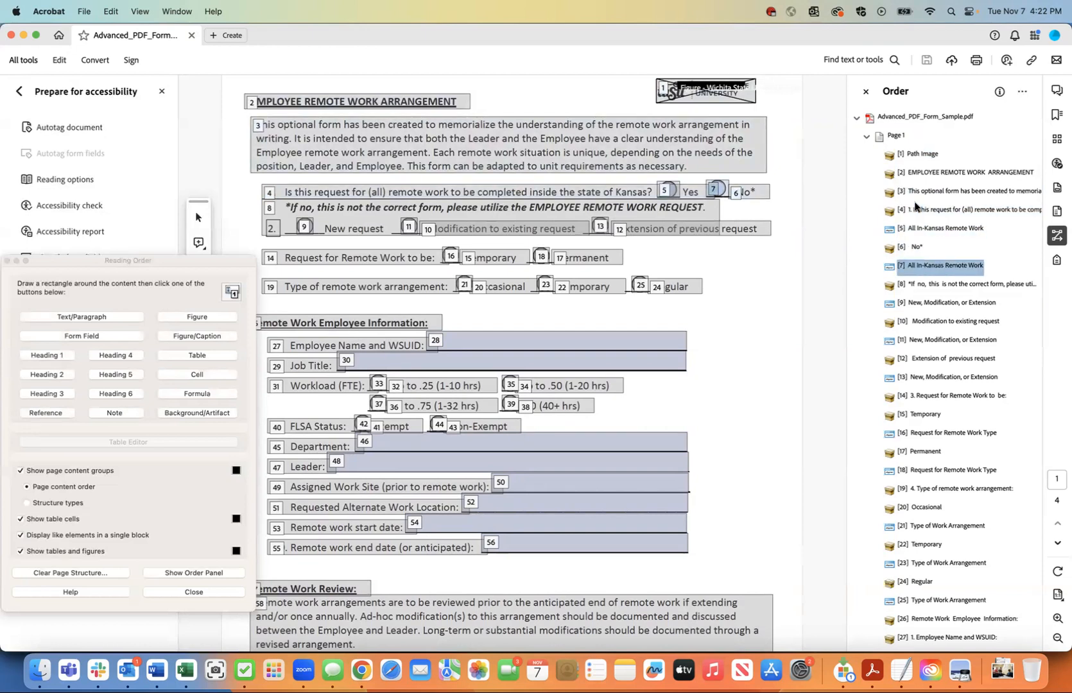
key(Up)
key(Down)
key(Down)
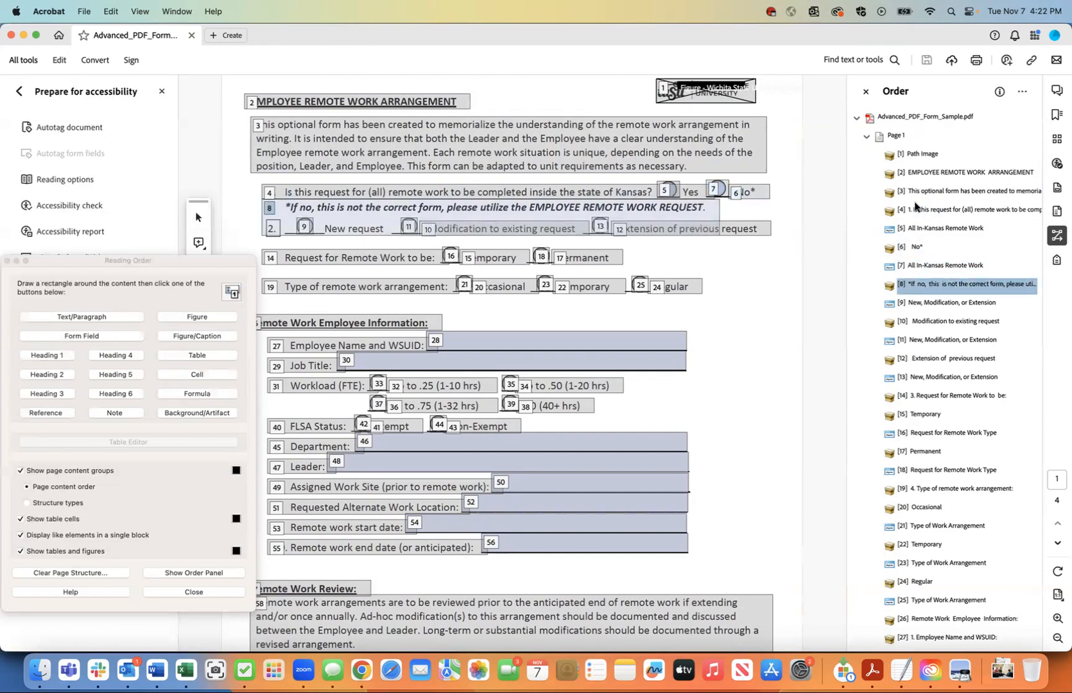
key(Down)
key(Down)
key(Up)
key(Down)
key(Down)
key(Up)
key(Up)
key(Up)
- Return to the accessibility tags and compare the second list item's LBody contents with the content order
click(1058, 259)
click(901, 212)
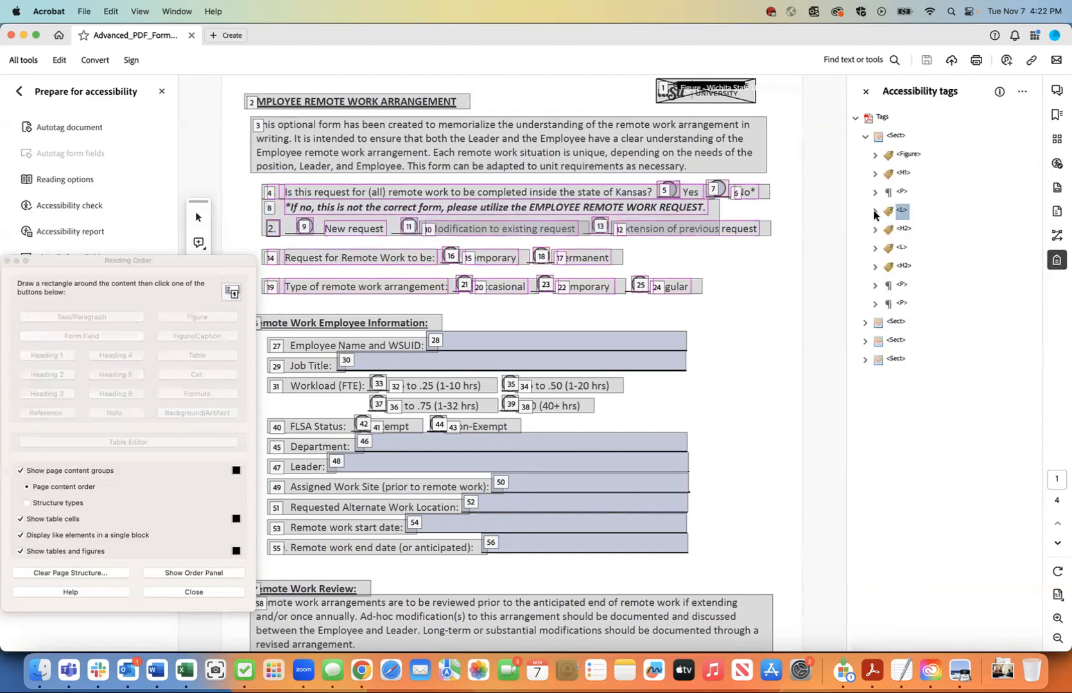
click(874, 211)
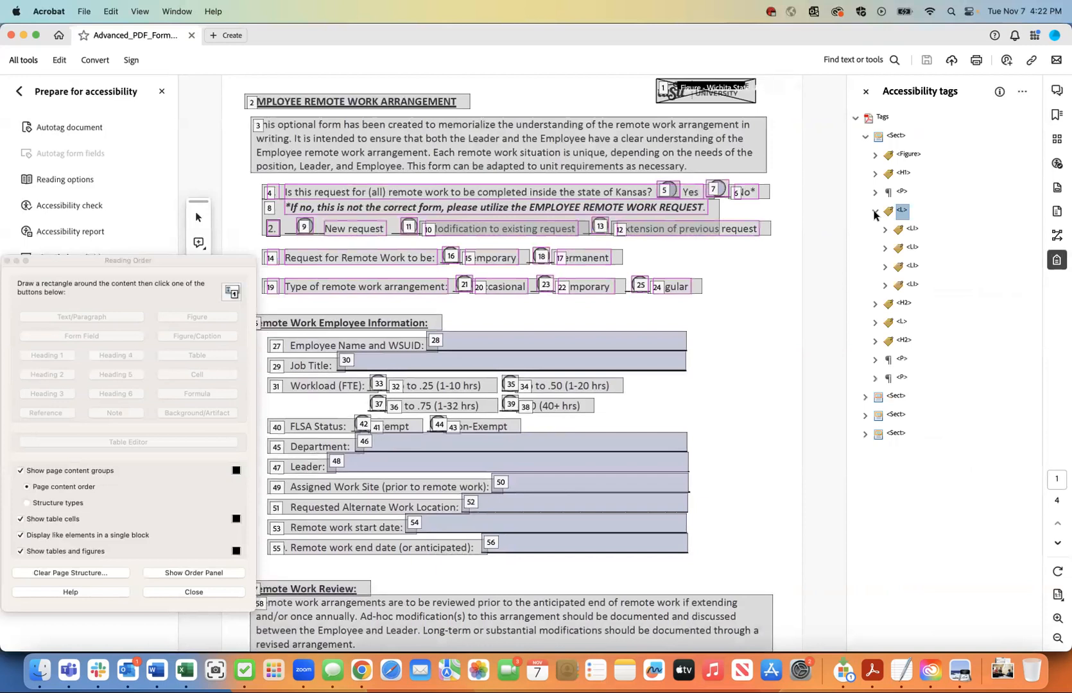
click(911, 249)
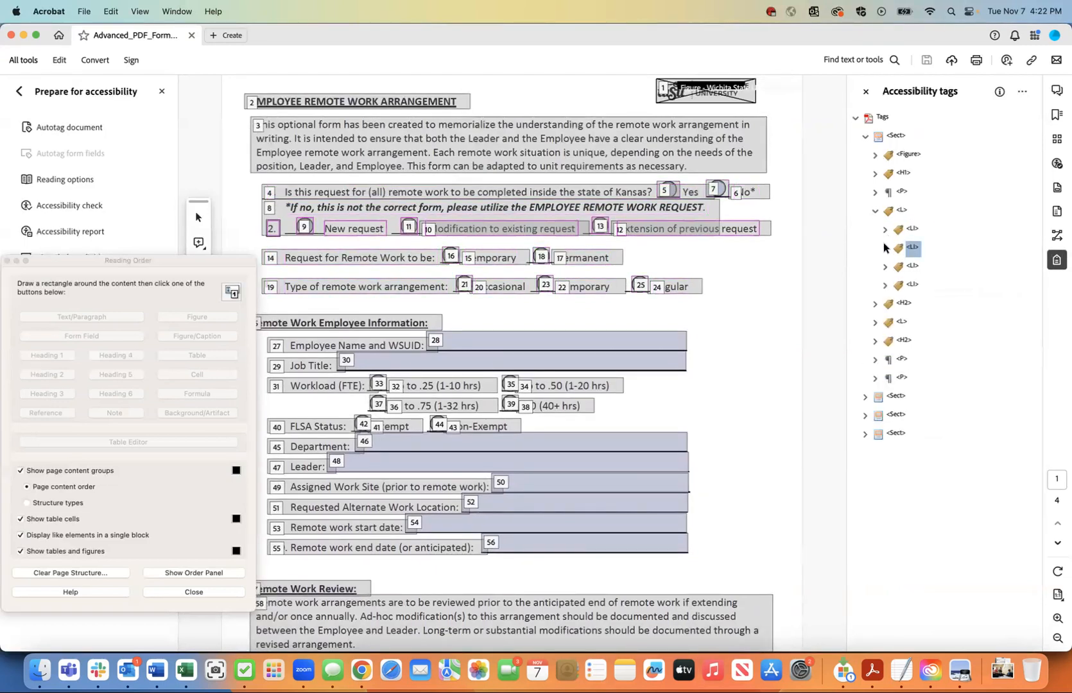
click(886, 249)
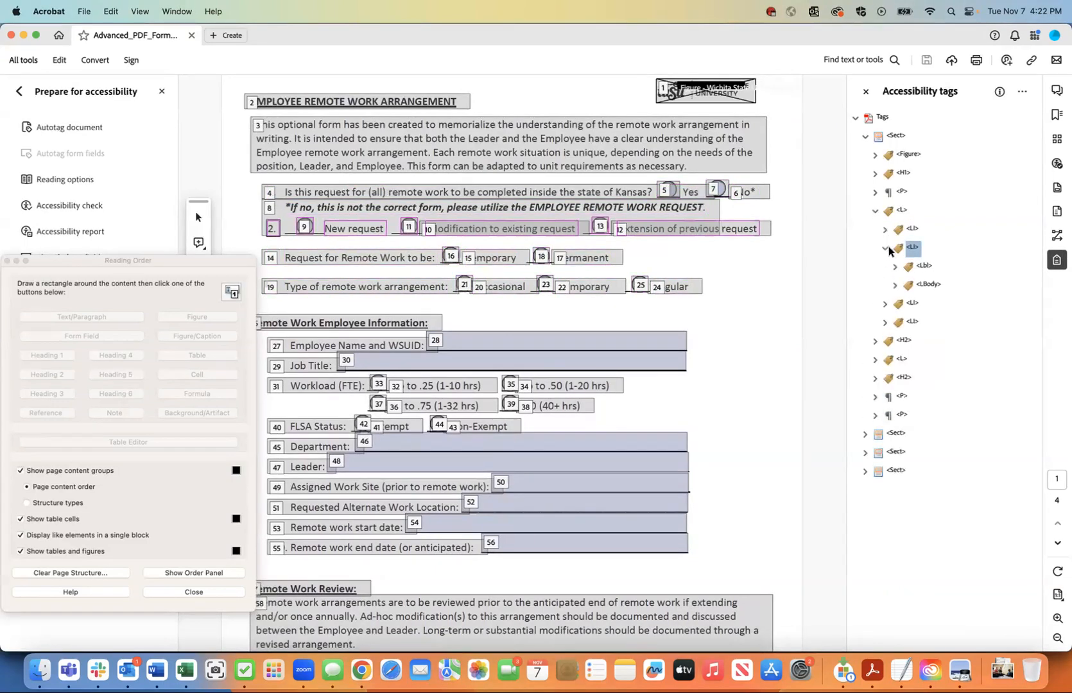
click(895, 285)
click(940, 305)
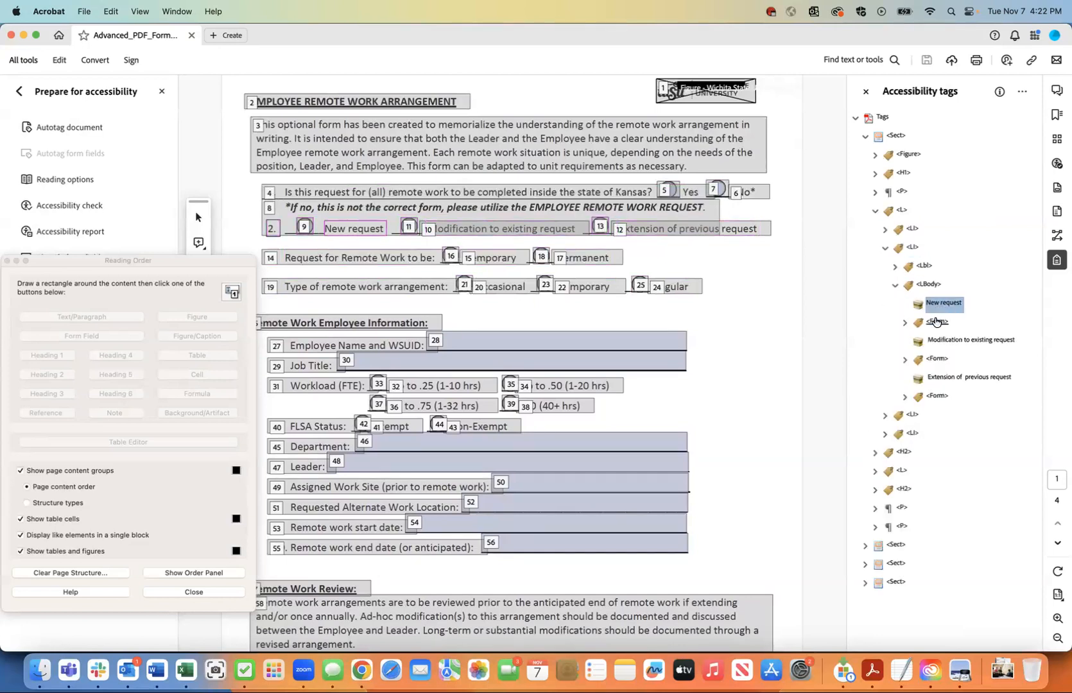
click(896, 285)
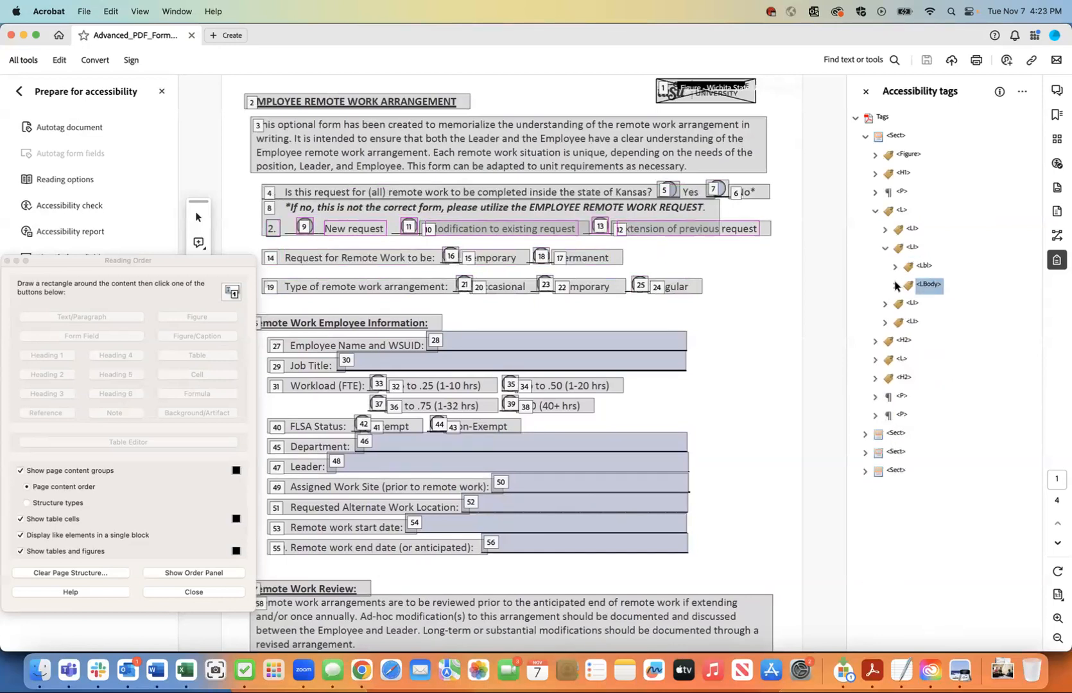
click(886, 248)
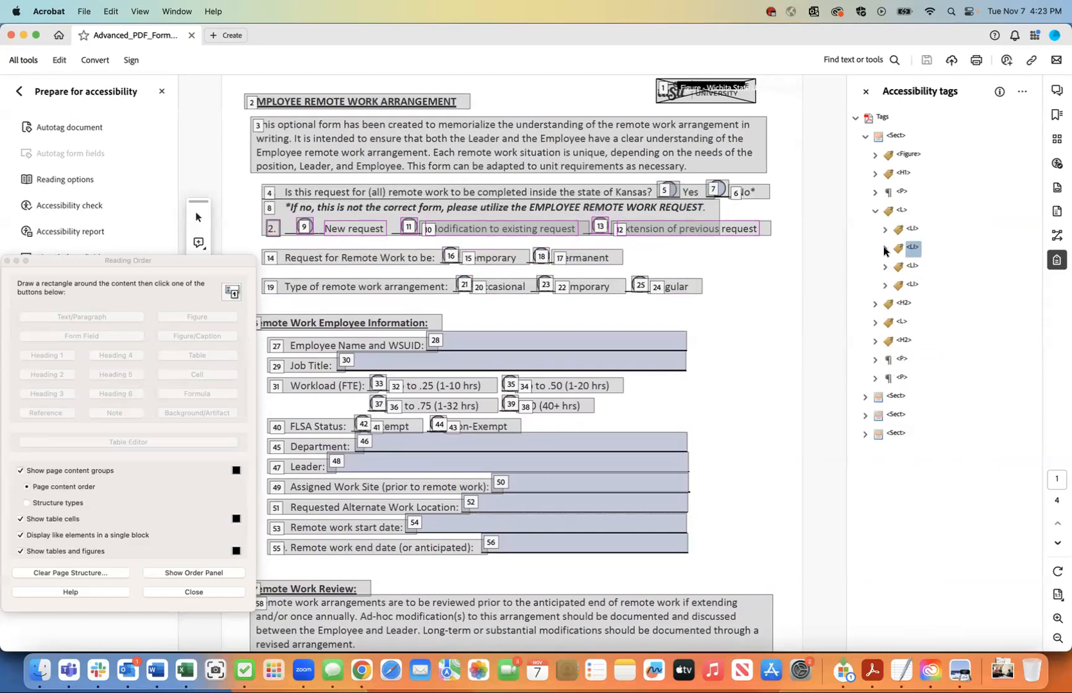
click(871, 208)
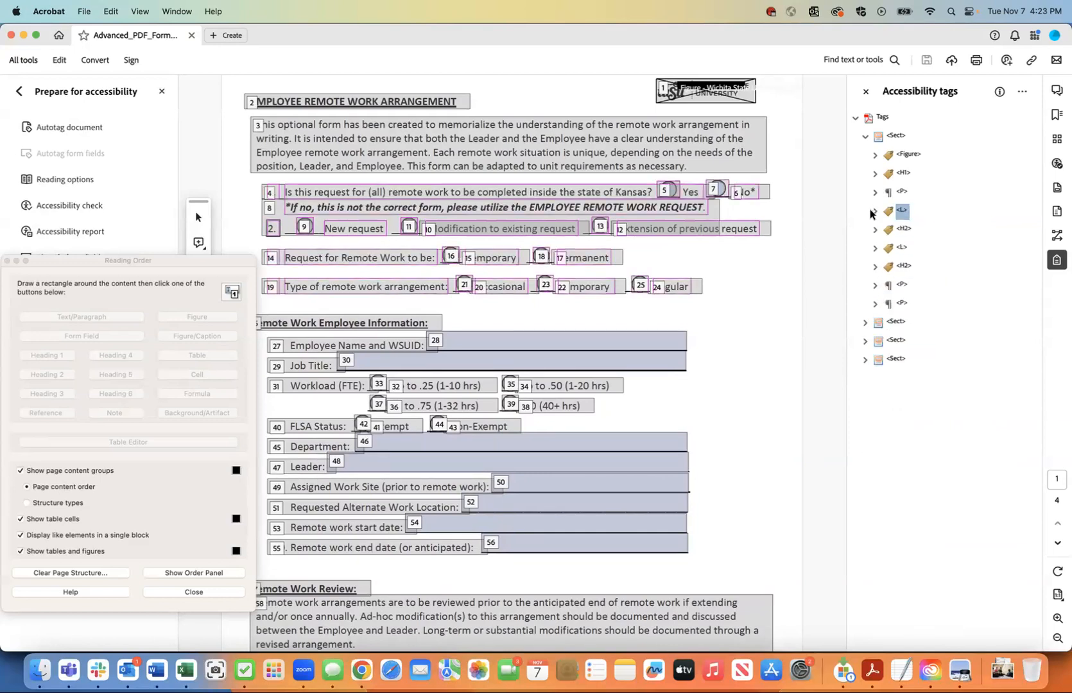
- Review page 1's content order in the Order view from "Modification to existing request" through the "Remote Work Review" heading
click(1056, 236)
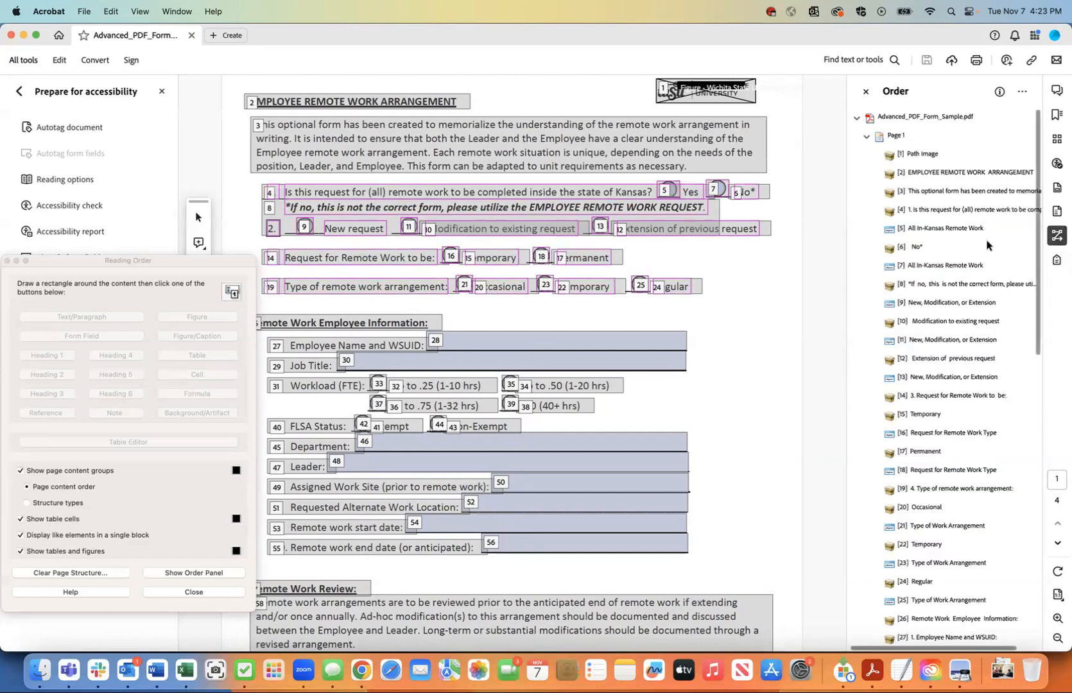
click(947, 322)
click(941, 340)
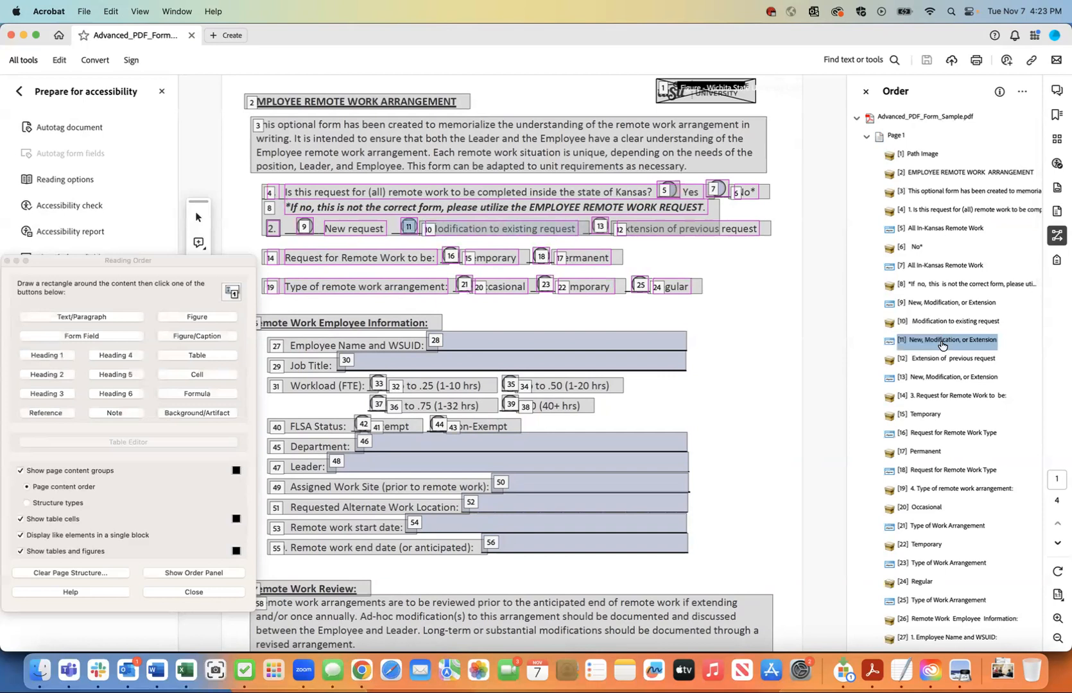
key(Down)
key(Down)
key(Down)
key(Down)
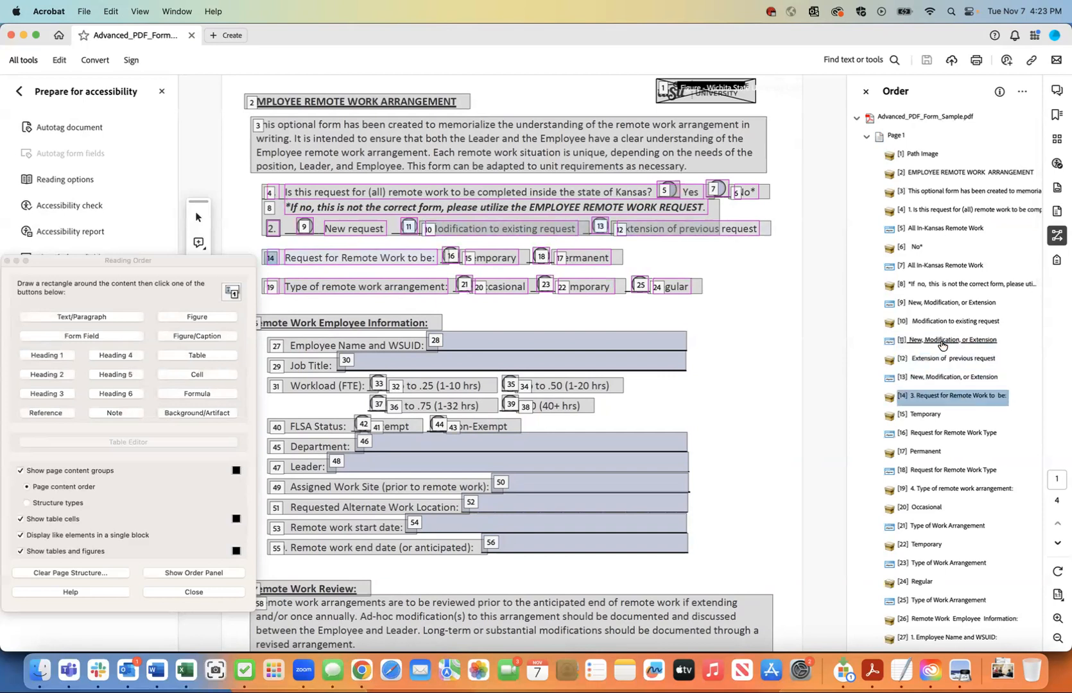
key(Down)
key(Down)
key(Down)
key(Down)
key(Down)
key(Down)
key(Down)
key(Down)
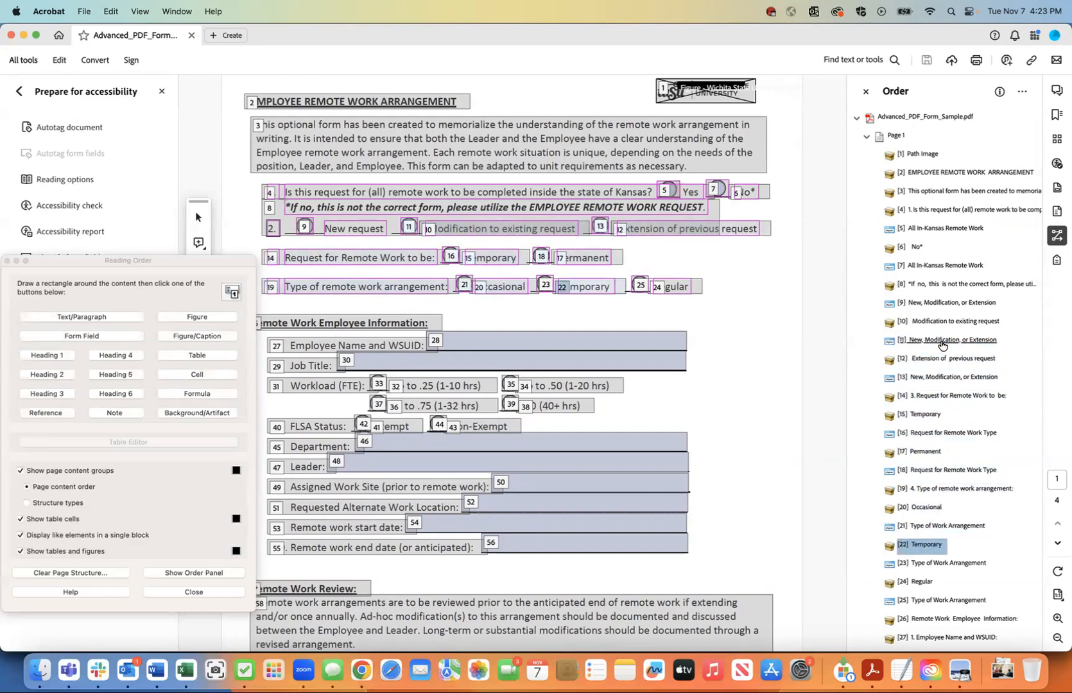
key(Down)
key(Down)
key(Down)
key(Down)
key(Down)
key(Down)
key(Down)
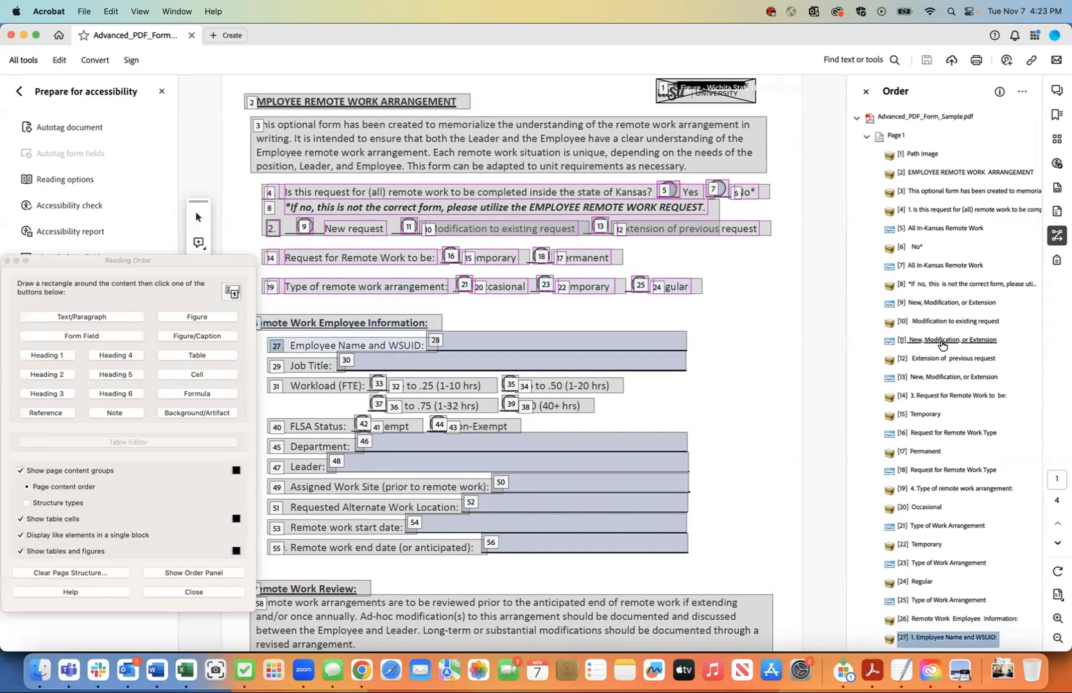
key(Down)
key(Down)
key(Down)
key(Down)
key(Down)
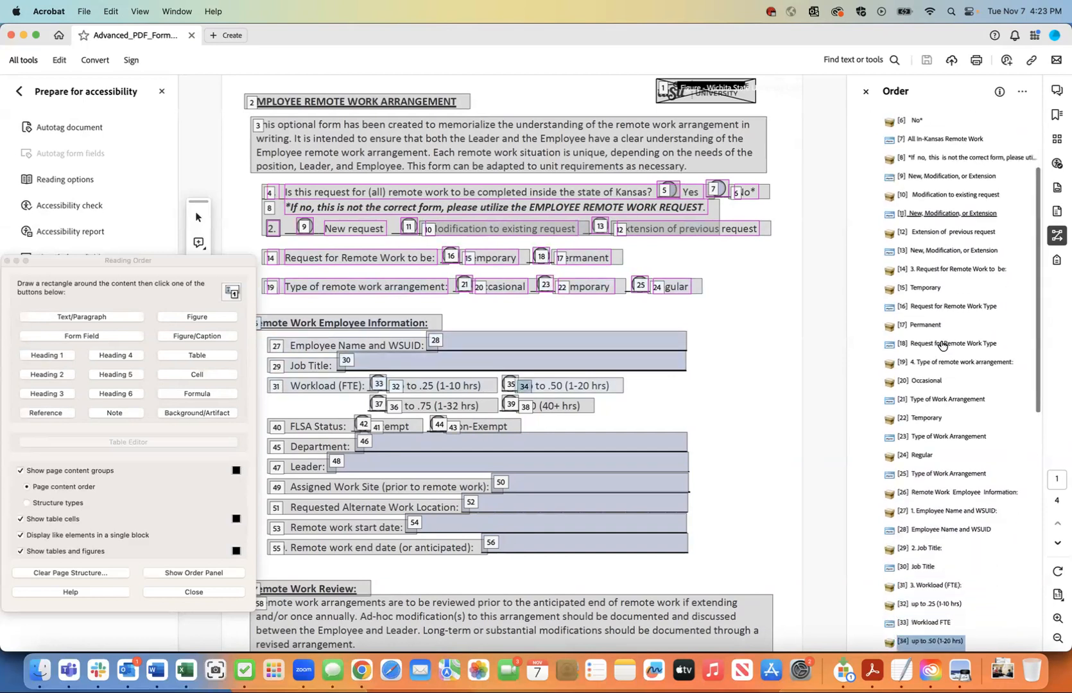
key(Down)
key(Down)
key(Down)
key(Down)
key(Down)
key(Down)
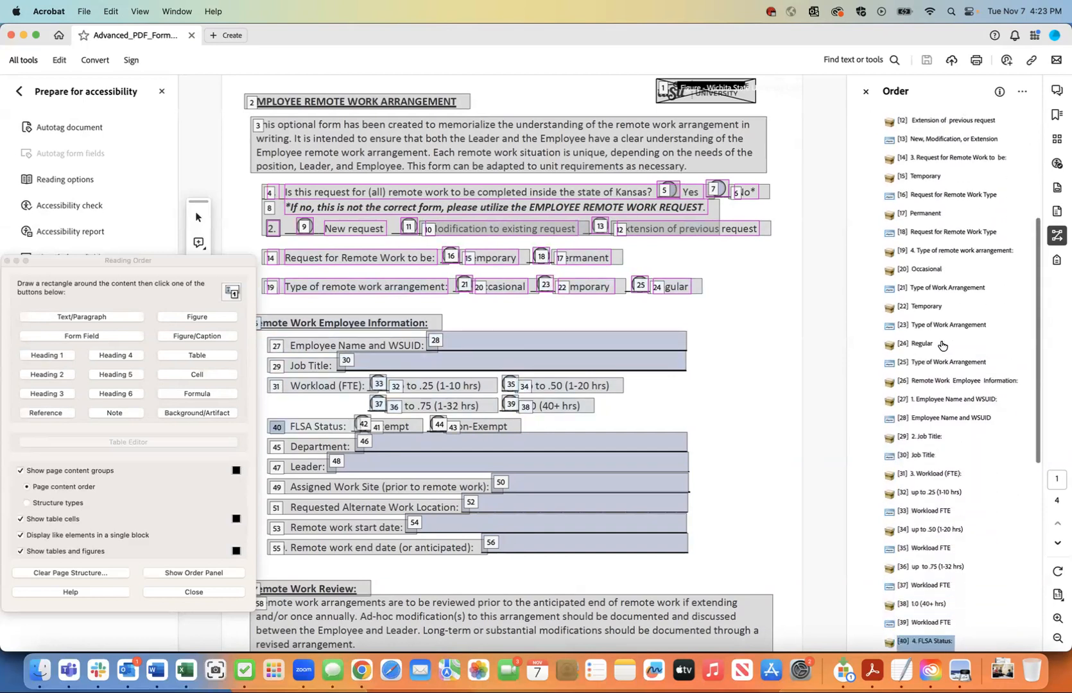
key(Down)
key(Down)
key(Down)
key(Down)
key(Down)
key(Down)
key(Down)
key(Down)
key(Down)
key(Down)
key(Down)
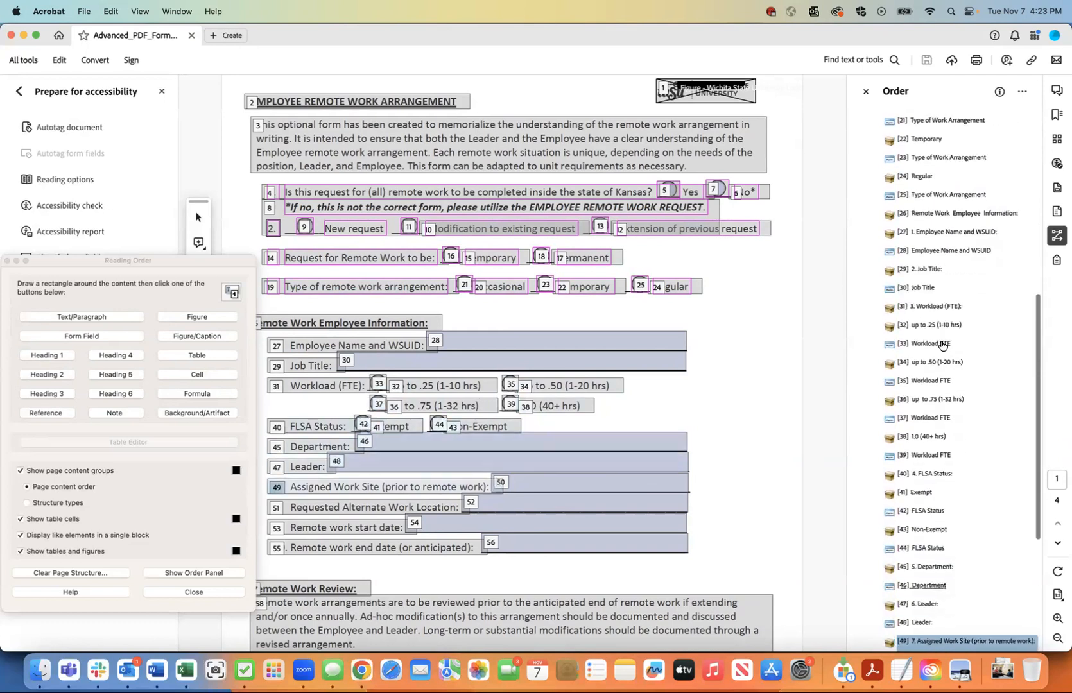
key(Down)
key(Down)
key(Down)
key(Down)
key(Down)
key(Down)
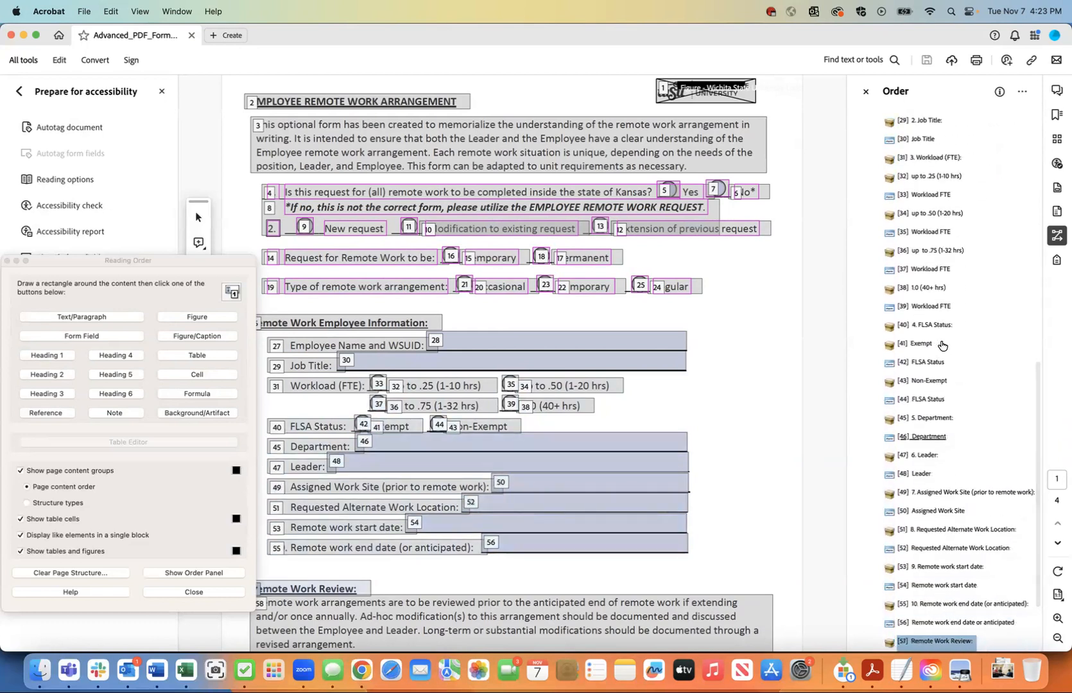